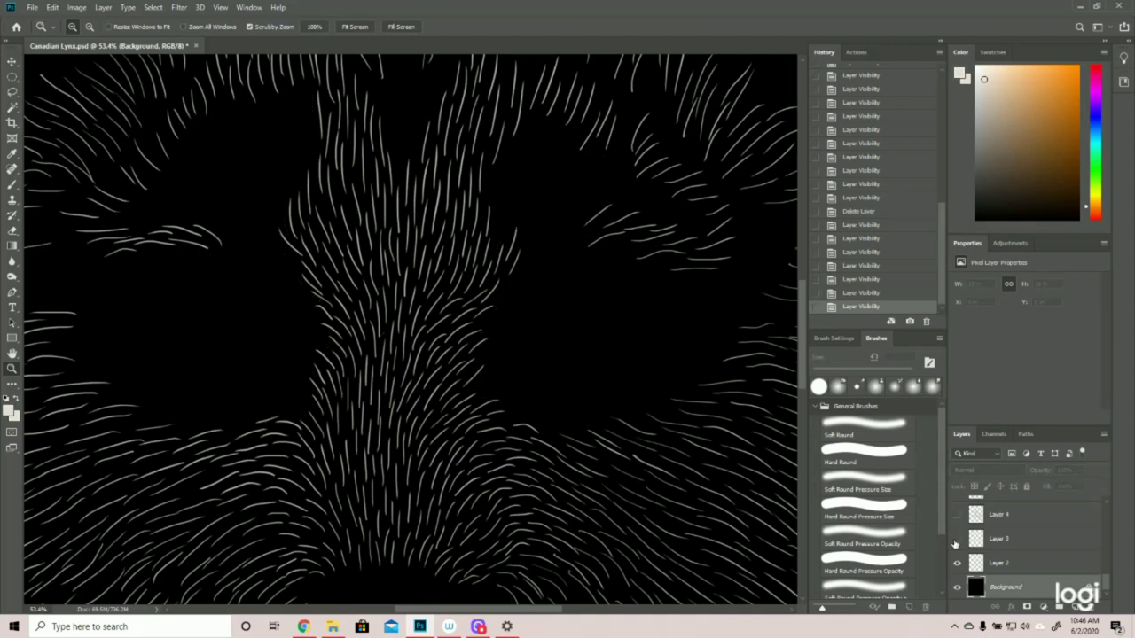
- Add a new empty layer above Layer 23 at the top of the layer stack
{"action": "left_click_drag", "start_coordinate": [571, 281], "coordinate": [638, 271]}
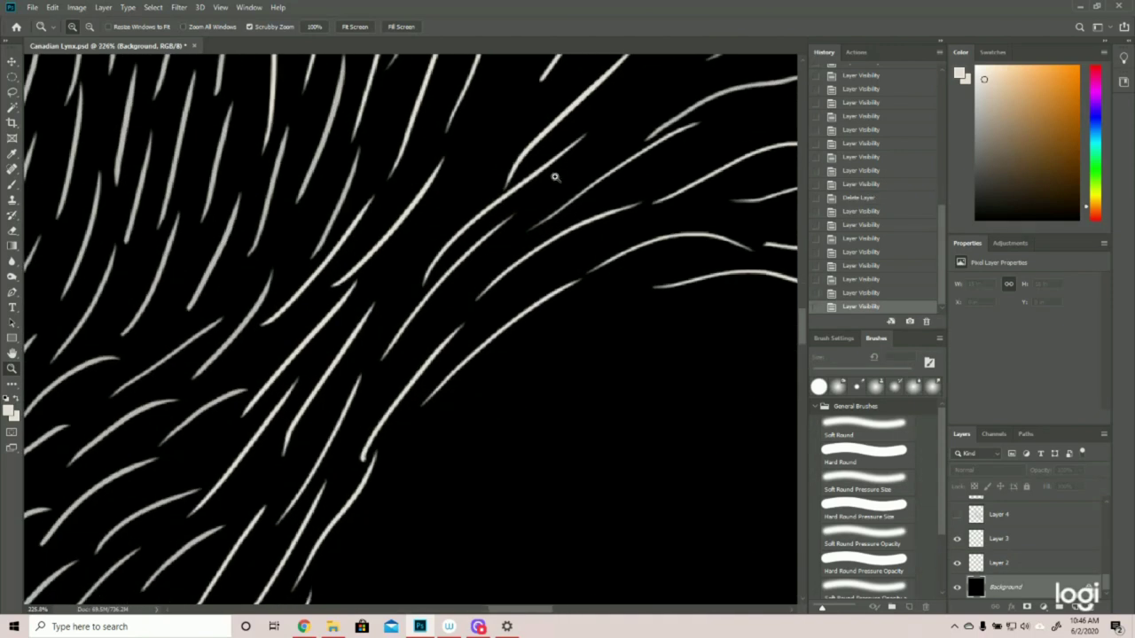
{"action": "left_click_drag", "start_coordinate": [519, 260], "coordinate": [441, 365]}
{"action": "left_click", "coordinate": [443, 398]}
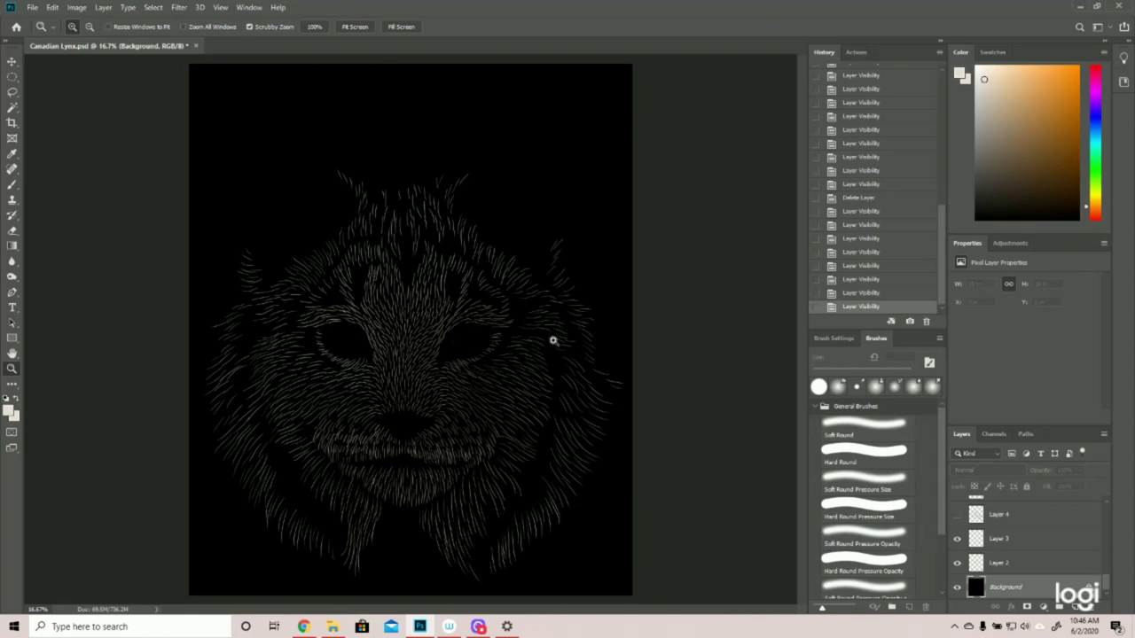
{"action": "mouse_move", "coordinate": [1108, 586]}
{"action": "left_mouse_down"}
{"action": "mouse_move", "coordinate": [1112, 494]}
{"action": "mouse_move", "coordinate": [1114, 589]}
{"action": "left_mouse_up"}
{"action": "left_click", "coordinate": [1015, 508]}
{"action": "left_click", "coordinate": [1076, 609]}
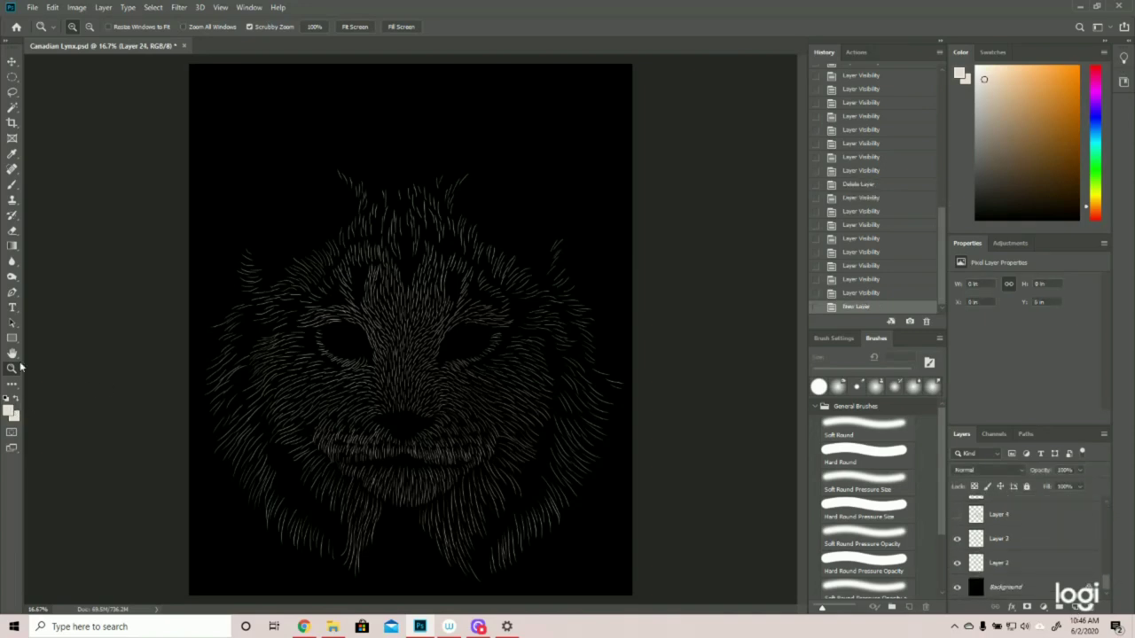
- Circle the lynx's face with the 15 px Hard Round Pressure Size brush, and revert to the state before the stroke
{"action": "left_click", "coordinate": [12, 185]}
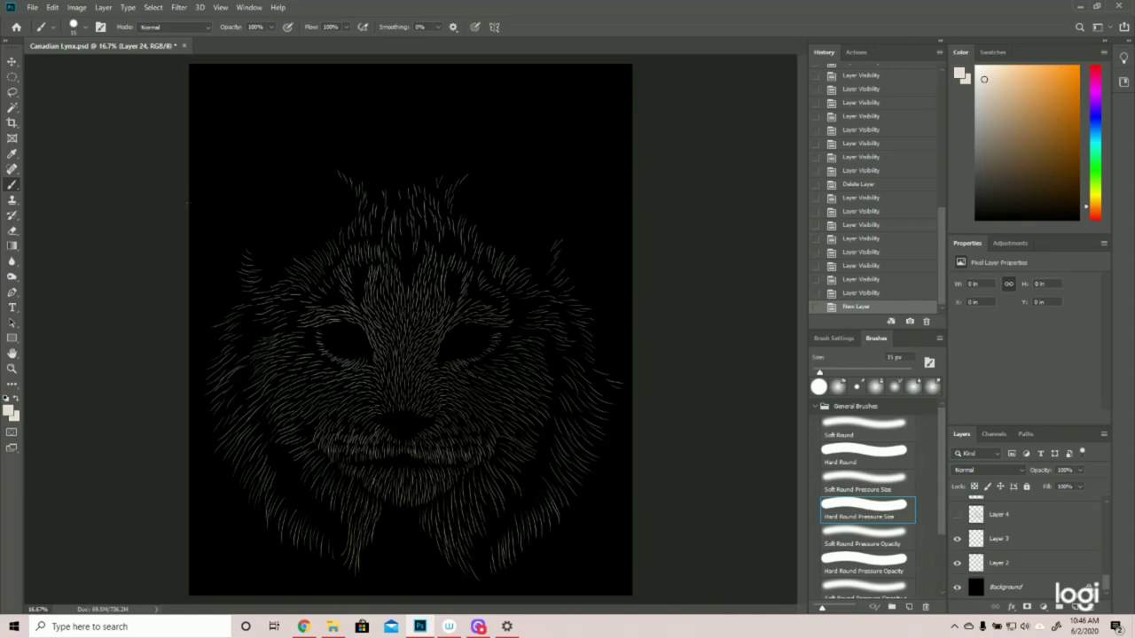
{"action": "mouse_move", "coordinate": [288, 260]}
{"action": "left_mouse_down"}
{"action": "mouse_move", "coordinate": [323, 216]}
{"action": "mouse_move", "coordinate": [513, 227]}
{"action": "mouse_move", "coordinate": [529, 471]}
{"action": "mouse_move", "coordinate": [305, 464]}
{"action": "mouse_move", "coordinate": [341, 242]}
{"action": "mouse_move", "coordinate": [559, 297]}
{"action": "mouse_move", "coordinate": [322, 222]}
{"action": "mouse_move", "coordinate": [566, 284]}
{"action": "mouse_move", "coordinate": [437, 507]}
{"action": "mouse_move", "coordinate": [259, 302]}
{"action": "mouse_move", "coordinate": [464, 171]}
{"action": "left_mouse_up"}
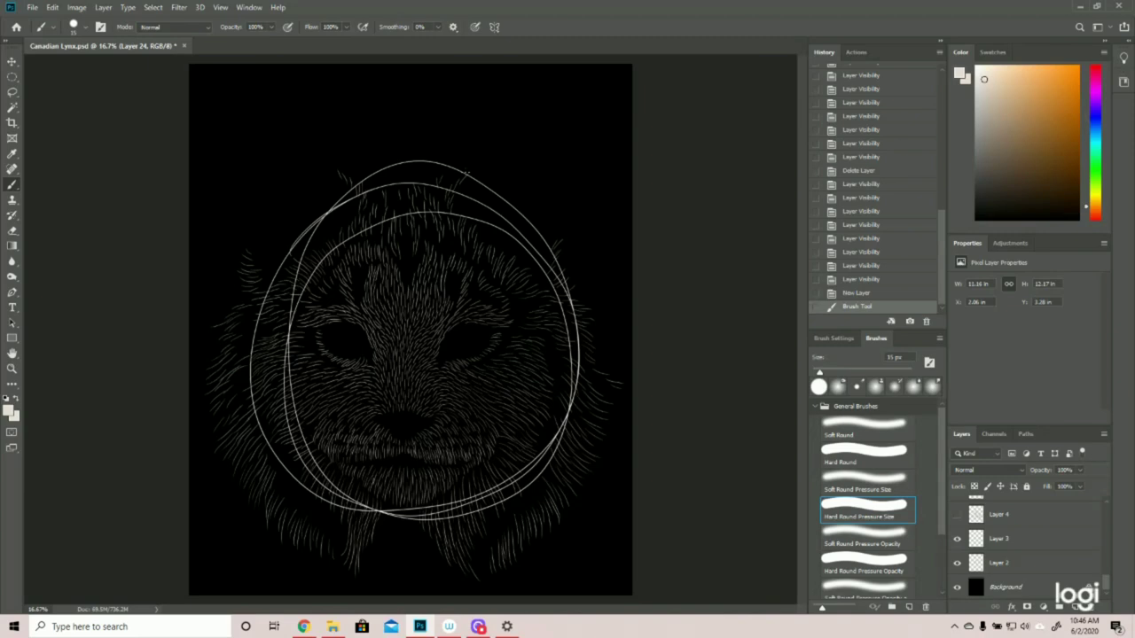
{"action": "left_click", "coordinate": [873, 296]}
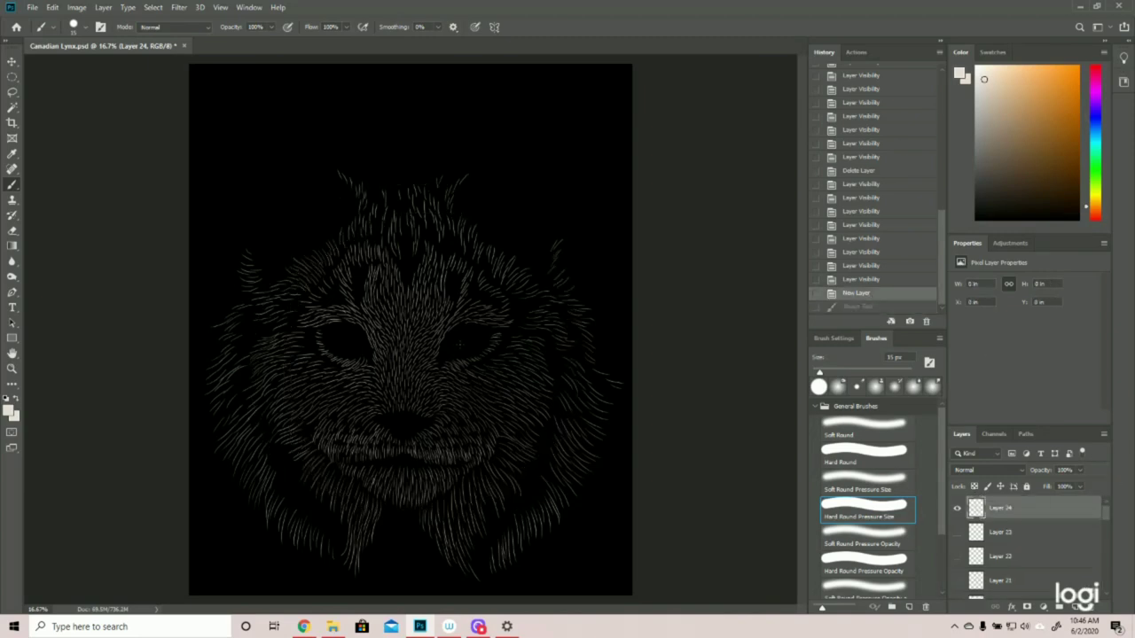
- Trace the outlines of both eye openings with the brush and undo all of these strokes
{"action": "mouse_move", "coordinate": [442, 344]}
{"action": "left_mouse_down"}
{"action": "mouse_move", "coordinate": [508, 323]}
{"action": "mouse_move", "coordinate": [486, 348]}
{"action": "mouse_move", "coordinate": [439, 364]}
{"action": "left_mouse_up"}
{"action": "mouse_move", "coordinate": [323, 326]}
{"action": "left_mouse_down"}
{"action": "mouse_move", "coordinate": [353, 326]}
{"action": "mouse_move", "coordinate": [373, 353]}
{"action": "left_mouse_up"}
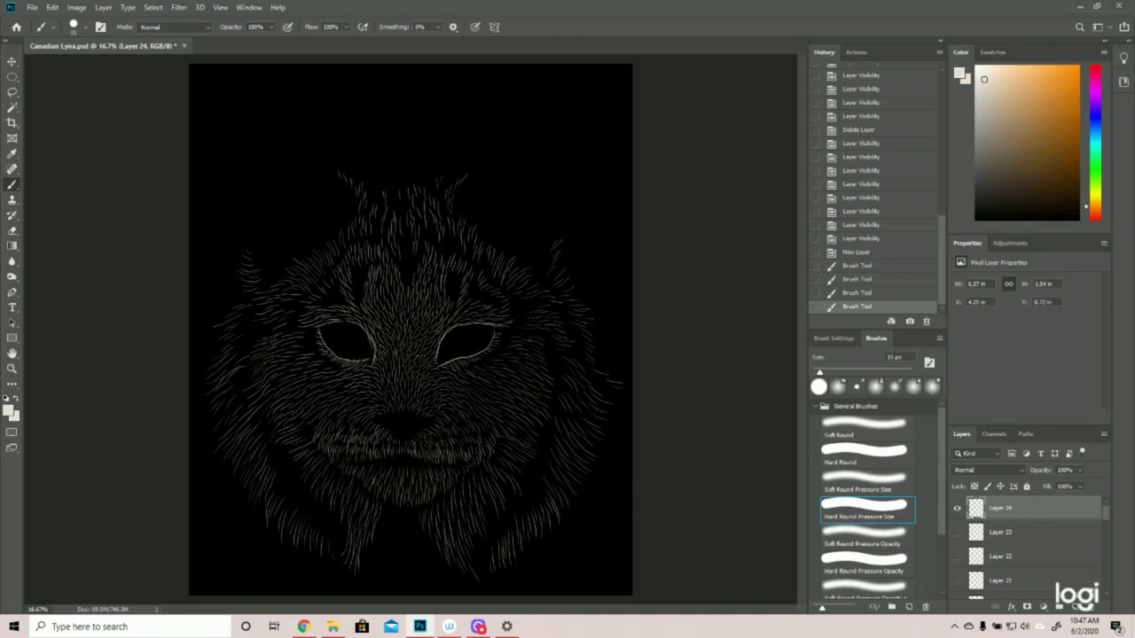
{"action": "key", "text": "ctrl+z"}
{"action": "key", "text": "ctrl+z"}
{"action": "key", "text": "ctrl+z"}
{"action": "key", "text": "ctrl+z"}
- Sketch large ovals around the head and trace the outer ruff down to the chin tufts, and revert the strokes
{"action": "mouse_move", "coordinate": [367, 191]}
{"action": "left_mouse_down"}
{"action": "mouse_move", "coordinate": [545, 232]}
{"action": "mouse_move", "coordinate": [546, 390]}
{"action": "mouse_move", "coordinate": [350, 498]}
{"action": "mouse_move", "coordinate": [236, 393]}
{"action": "mouse_move", "coordinate": [310, 209]}
{"action": "mouse_move", "coordinate": [524, 215]}
{"action": "mouse_move", "coordinate": [557, 438]}
{"action": "mouse_move", "coordinate": [313, 479]}
{"action": "mouse_move", "coordinate": [273, 285]}
{"action": "mouse_move", "coordinate": [479, 217]}
{"action": "left_mouse_up"}
{"action": "mouse_move", "coordinate": [581, 297]}
{"action": "left_mouse_down"}
{"action": "mouse_move", "coordinate": [603, 377]}
{"action": "mouse_move", "coordinate": [563, 492]}
{"action": "mouse_move", "coordinate": [498, 564]}
{"action": "mouse_move", "coordinate": [488, 570]}
{"action": "mouse_move", "coordinate": [426, 484]}
{"action": "left_mouse_up"}
{"action": "mouse_move", "coordinate": [246, 282]}
{"action": "left_mouse_down"}
{"action": "mouse_move", "coordinate": [214, 425]}
{"action": "mouse_move", "coordinate": [280, 524]}
{"action": "mouse_move", "coordinate": [370, 571]}
{"action": "mouse_move", "coordinate": [391, 476]}
{"action": "left_mouse_up"}
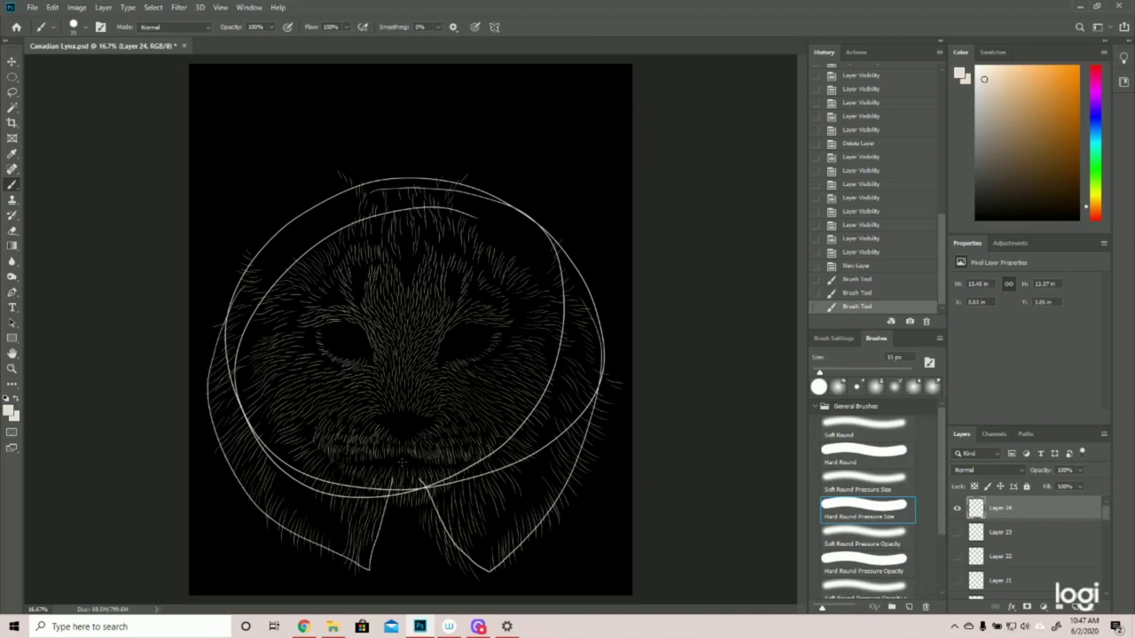
{"action": "left_click", "coordinate": [856, 266]}
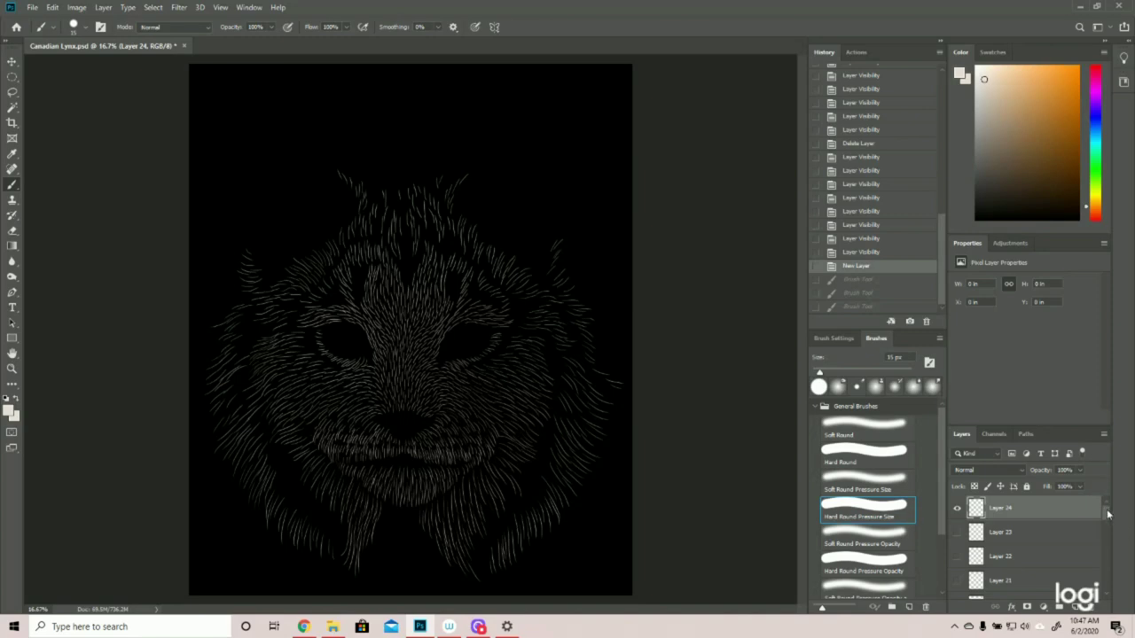
- Brush short fur hairs into the tuft below the right side of the chin, and revert to the empty layer
{"action": "scroll", "coordinate": [1108, 514], "scroll_direction": "down", "scroll_amount": 10}
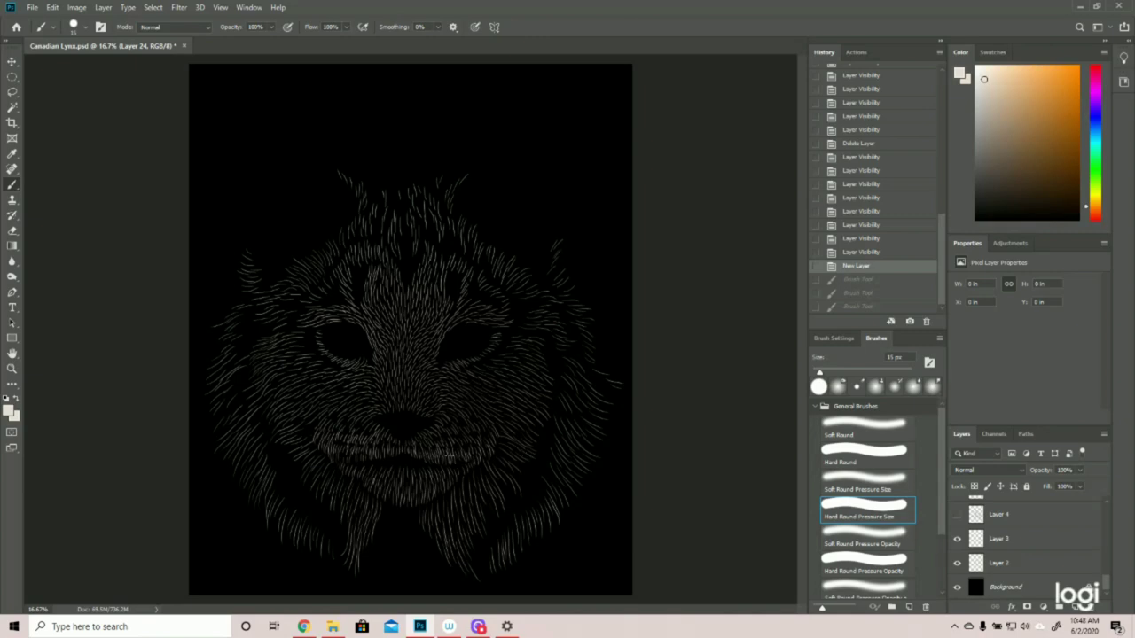
{"action": "left_click", "coordinate": [12, 368]}
{"action": "left_click", "coordinate": [359, 497]}
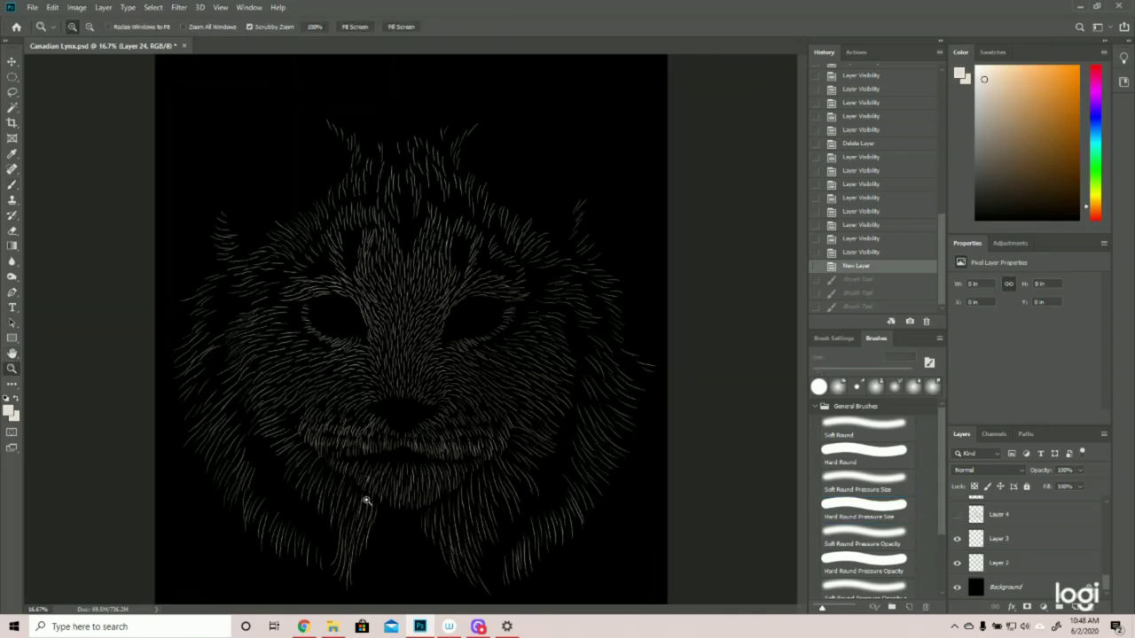
{"action": "left_click", "coordinate": [365, 501]}
{"action": "left_click", "coordinate": [11, 185]}
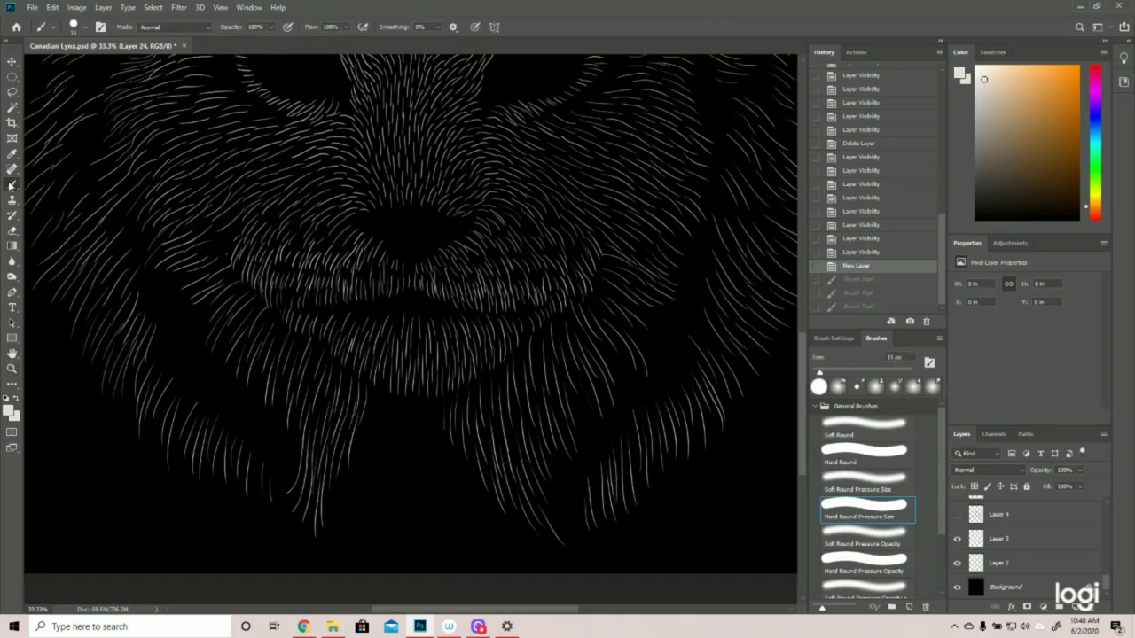
{"action": "mouse_move", "coordinate": [442, 393]}
{"action": "left_mouse_down"}
{"action": "mouse_move", "coordinate": [478, 423]}
{"action": "mouse_move", "coordinate": [490, 444]}
{"action": "mouse_move", "coordinate": [478, 449]}
{"action": "left_mouse_up"}
{"action": "mouse_move", "coordinate": [473, 410]}
{"action": "left_mouse_down"}
{"action": "mouse_move", "coordinate": [457, 469]}
{"action": "mouse_move", "coordinate": [486, 483]}
{"action": "left_mouse_up"}
{"action": "mouse_move", "coordinate": [490, 448]}
{"action": "left_mouse_down"}
{"action": "mouse_move", "coordinate": [495, 500]}
{"action": "mouse_move", "coordinate": [542, 533]}
{"action": "left_mouse_up"}
{"action": "left_click_drag", "start_coordinate": [541, 497], "coordinate": [563, 540]}
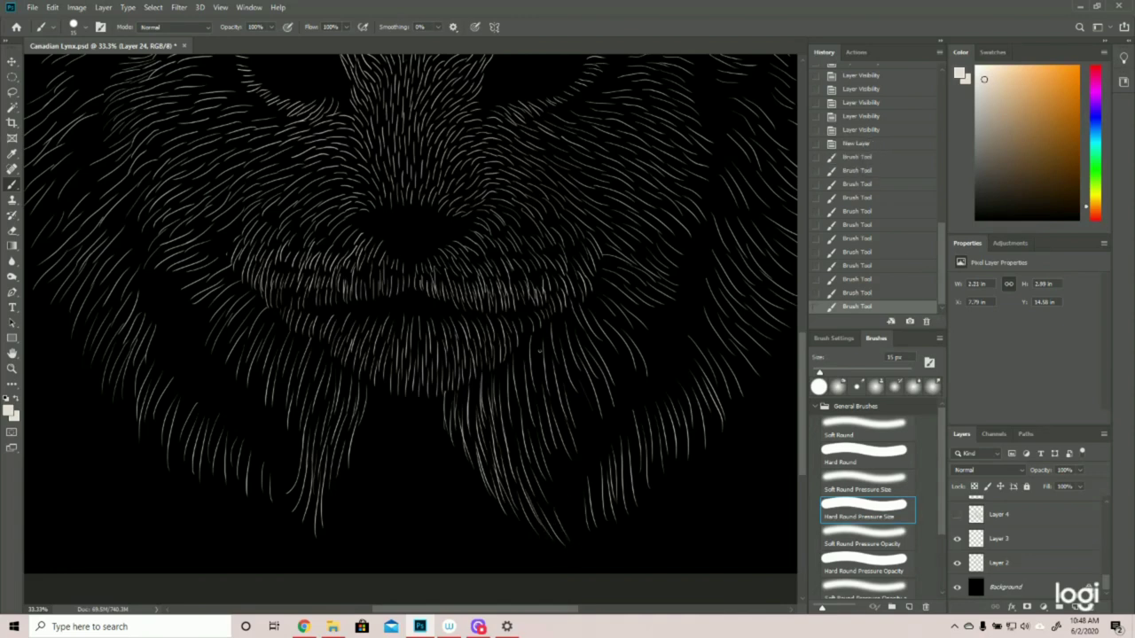
{"action": "left_click_drag", "start_coordinate": [546, 332], "coordinate": [561, 388]}
{"action": "left_click_drag", "start_coordinate": [570, 314], "coordinate": [580, 354]}
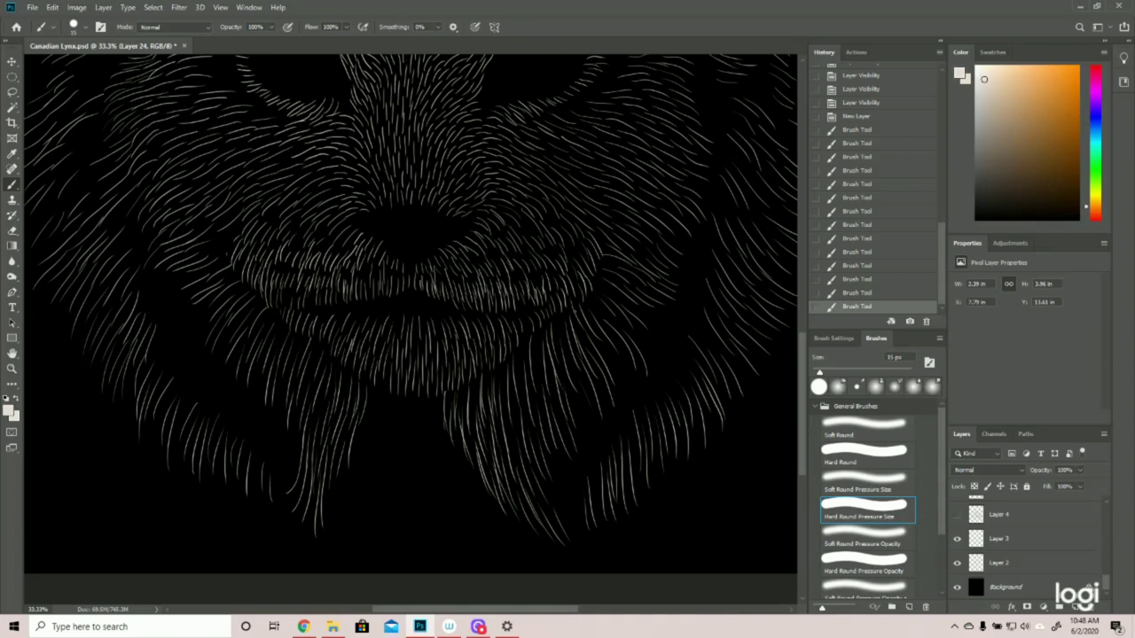
{"action": "left_click", "coordinate": [858, 117]}
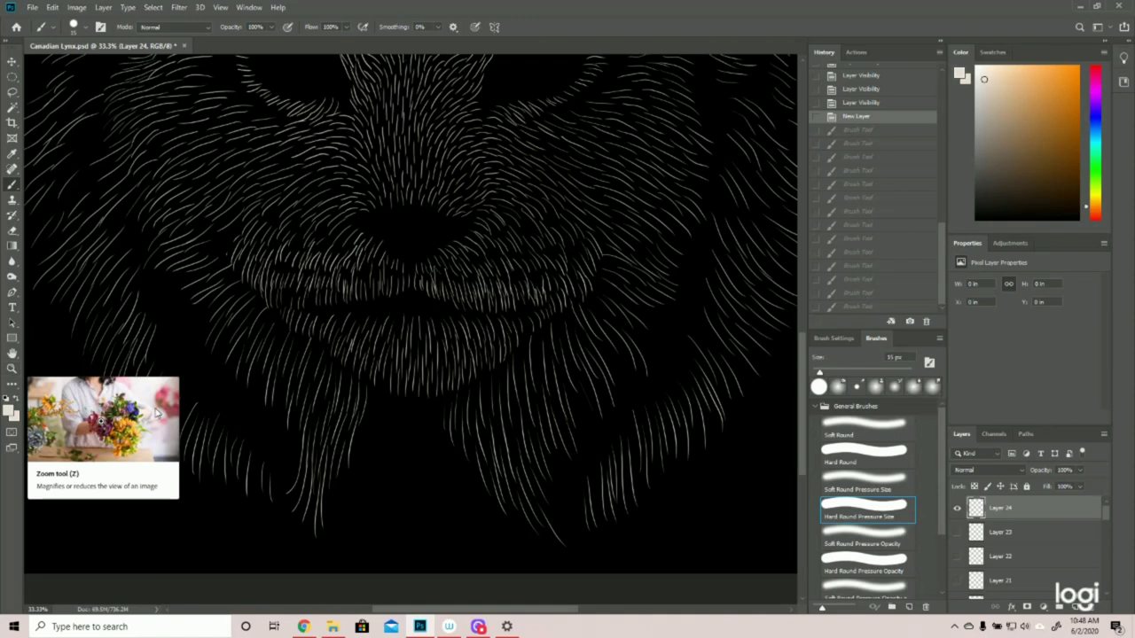
- Brush fur hairs from the right chin tuft up along the outer edge of the right ruff, and revert them
{"action": "left_click_drag", "start_coordinate": [446, 403], "coordinate": [459, 460]}
{"action": "mouse_move", "coordinate": [466, 440]}
{"action": "left_mouse_down"}
{"action": "mouse_move", "coordinate": [488, 493]}
{"action": "mouse_move", "coordinate": [501, 490]}
{"action": "mouse_move", "coordinate": [550, 541]}
{"action": "left_mouse_up"}
{"action": "left_click_drag", "start_coordinate": [568, 510], "coordinate": [575, 543]}
{"action": "mouse_move", "coordinate": [615, 447]}
{"action": "left_mouse_down"}
{"action": "mouse_move", "coordinate": [622, 488]}
{"action": "mouse_move", "coordinate": [650, 491]}
{"action": "left_mouse_up"}
{"action": "left_click_drag", "start_coordinate": [675, 412], "coordinate": [683, 461]}
{"action": "left_click_drag", "start_coordinate": [714, 376], "coordinate": [724, 419]}
{"action": "left_click_drag", "start_coordinate": [735, 306], "coordinate": [742, 354]}
{"action": "left_click_drag", "start_coordinate": [747, 279], "coordinate": [761, 308]}
{"action": "left_click_drag", "start_coordinate": [775, 257], "coordinate": [786, 280]}
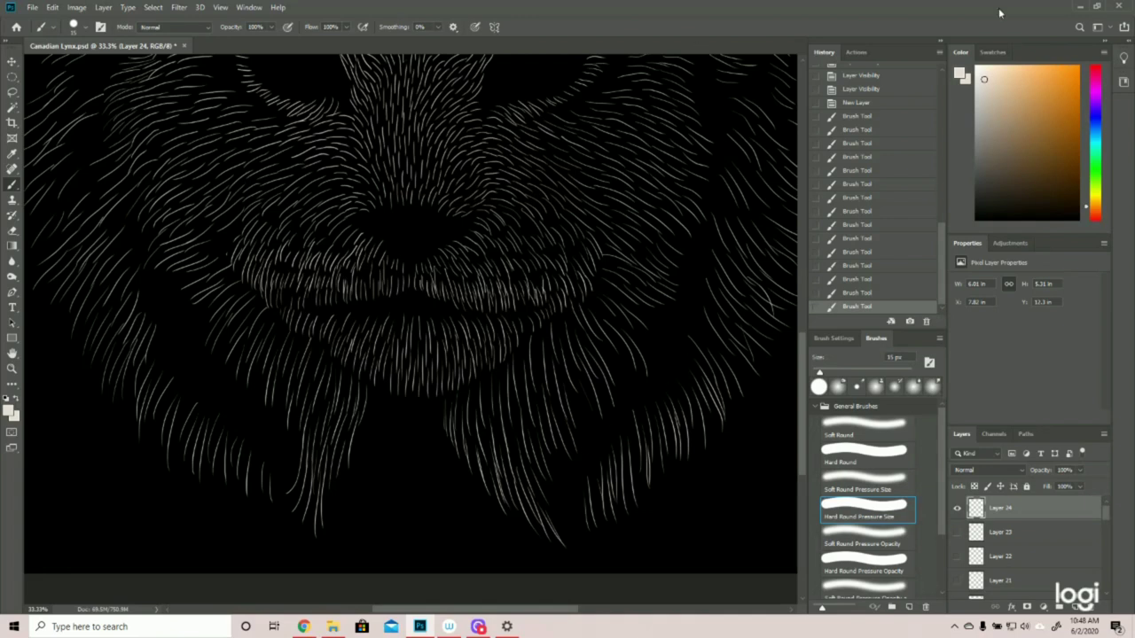
{"action": "left_click", "coordinate": [858, 104]}
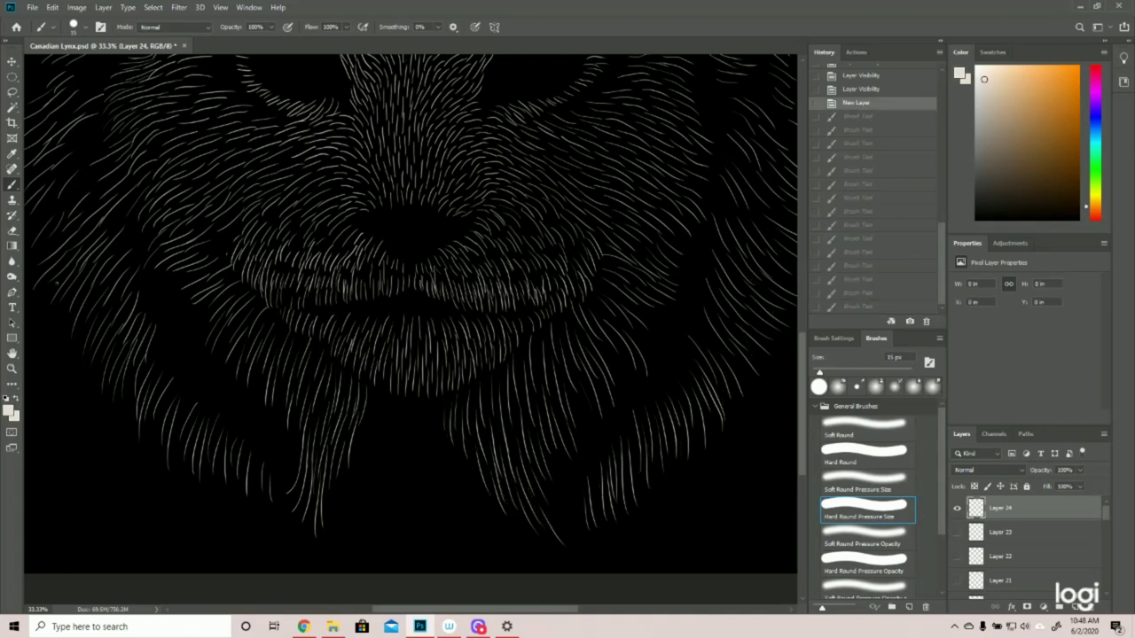
- Outline the bands of short fur beneath both eyes and the areas just outside them, and revert the outlines
{"action": "left_click", "coordinate": [12, 369]}
{"action": "left_click_drag", "start_coordinate": [494, 288], "coordinate": [446, 271]}
{"action": "left_click_drag", "start_coordinate": [395, 358], "coordinate": [470, 364]}
{"action": "key", "text": "b"}
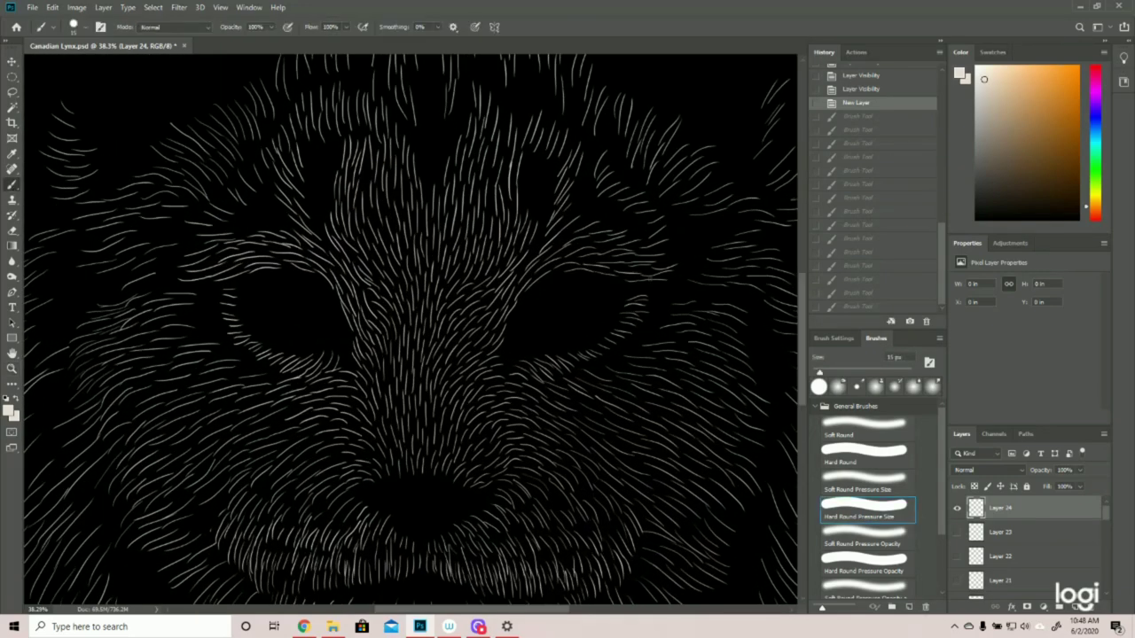
{"action": "mouse_move", "coordinate": [628, 296]}
{"action": "left_mouse_down"}
{"action": "mouse_move", "coordinate": [654, 310]}
{"action": "mouse_move", "coordinate": [626, 343]}
{"action": "mouse_move", "coordinate": [580, 366]}
{"action": "mouse_move", "coordinate": [515, 372]}
{"action": "mouse_move", "coordinate": [577, 353]}
{"action": "mouse_move", "coordinate": [621, 305]}
{"action": "left_mouse_up"}
{"action": "mouse_move", "coordinate": [343, 354]}
{"action": "left_mouse_down"}
{"action": "mouse_move", "coordinate": [315, 382]}
{"action": "mouse_move", "coordinate": [247, 349]}
{"action": "mouse_move", "coordinate": [226, 315]}
{"action": "mouse_move", "coordinate": [227, 289]}
{"action": "mouse_move", "coordinate": [257, 340]}
{"action": "mouse_move", "coordinate": [331, 355]}
{"action": "left_mouse_up"}
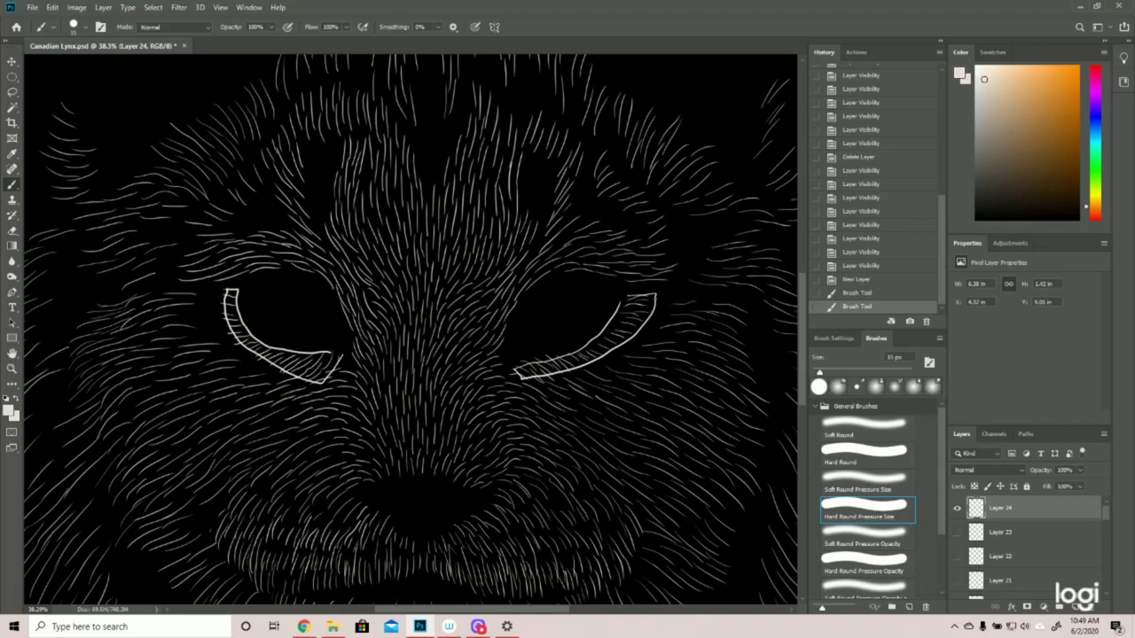
{"action": "mouse_move", "coordinate": [658, 296]}
{"action": "left_mouse_down"}
{"action": "mouse_move", "coordinate": [636, 362]}
{"action": "mouse_move", "coordinate": [589, 370]}
{"action": "left_mouse_up"}
{"action": "mouse_move", "coordinate": [223, 293]}
{"action": "left_mouse_down"}
{"action": "mouse_move", "coordinate": [195, 292]}
{"action": "mouse_move", "coordinate": [233, 358]}
{"action": "mouse_move", "coordinate": [280, 379]}
{"action": "left_mouse_up"}
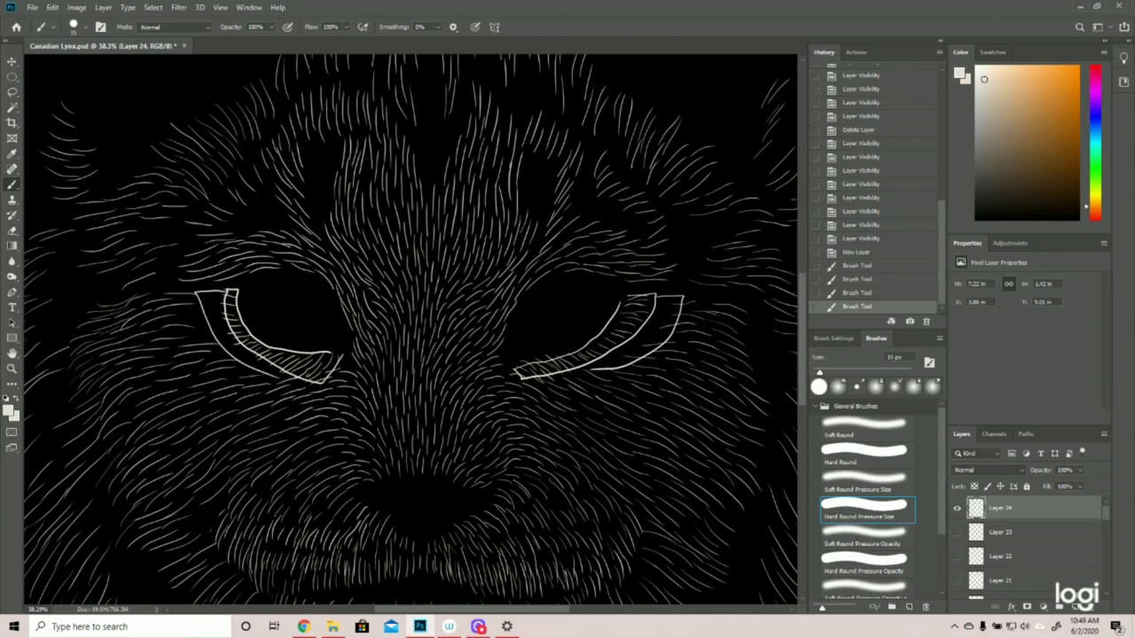
{"action": "left_click", "coordinate": [857, 253]}
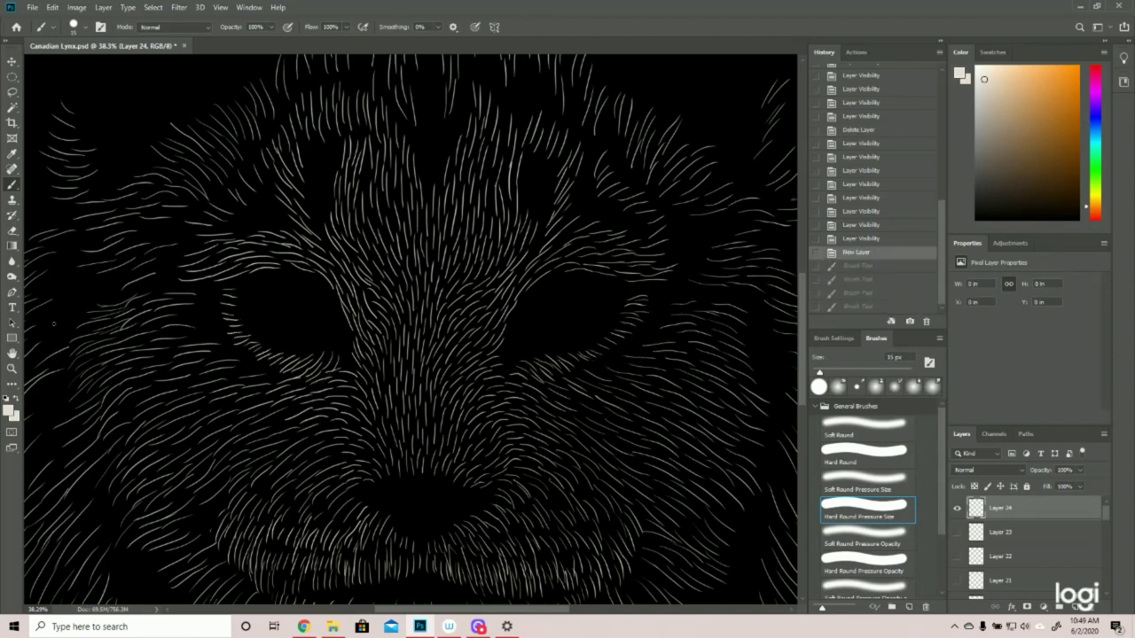
{"action": "left_click", "coordinate": [12, 370]}
{"action": "left_click_drag", "start_coordinate": [435, 354], "coordinate": [403, 376]}
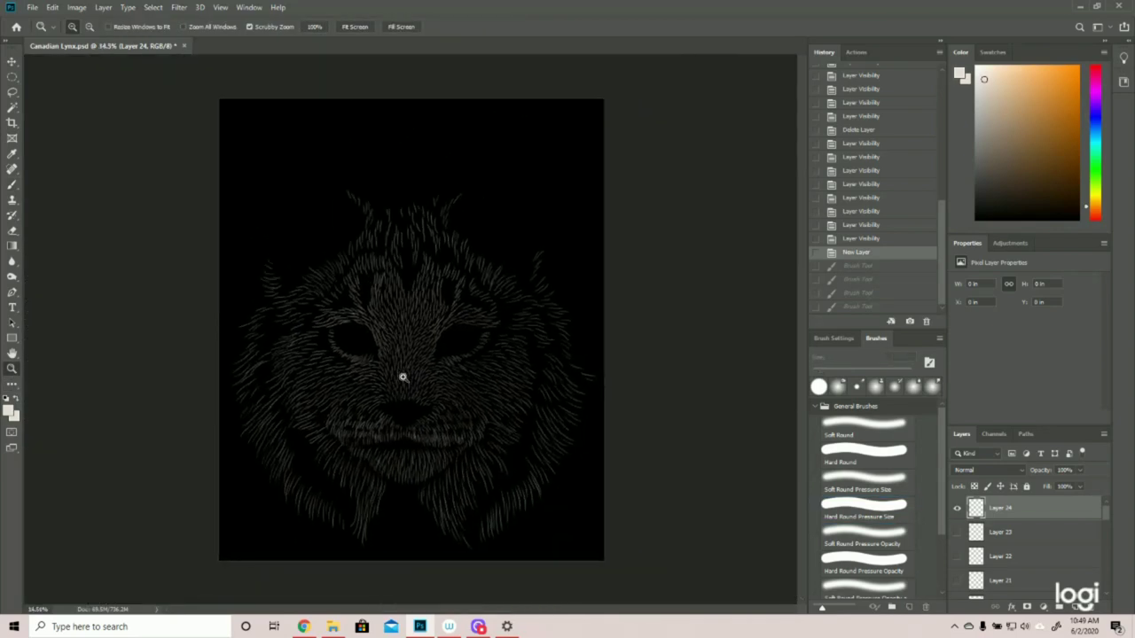
{"action": "left_click_drag", "start_coordinate": [418, 477], "coordinate": [497, 473]}
{"action": "left_click", "coordinate": [13, 184]}
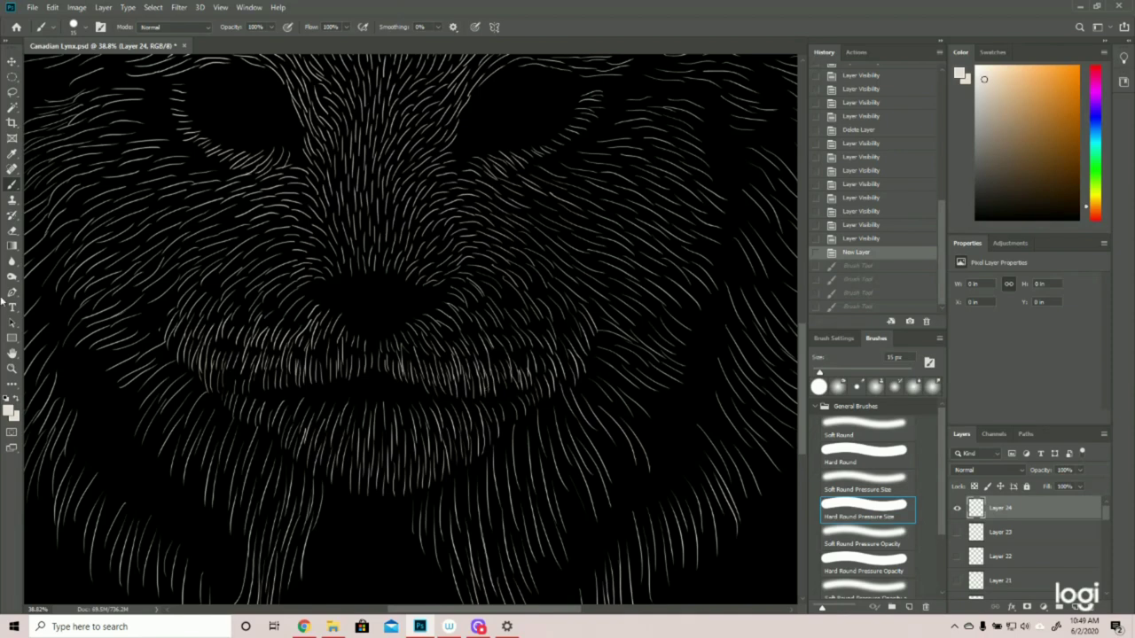
{"action": "left_click", "coordinate": [12, 369]}
{"action": "left_click_drag", "start_coordinate": [492, 337], "coordinate": [524, 330]}
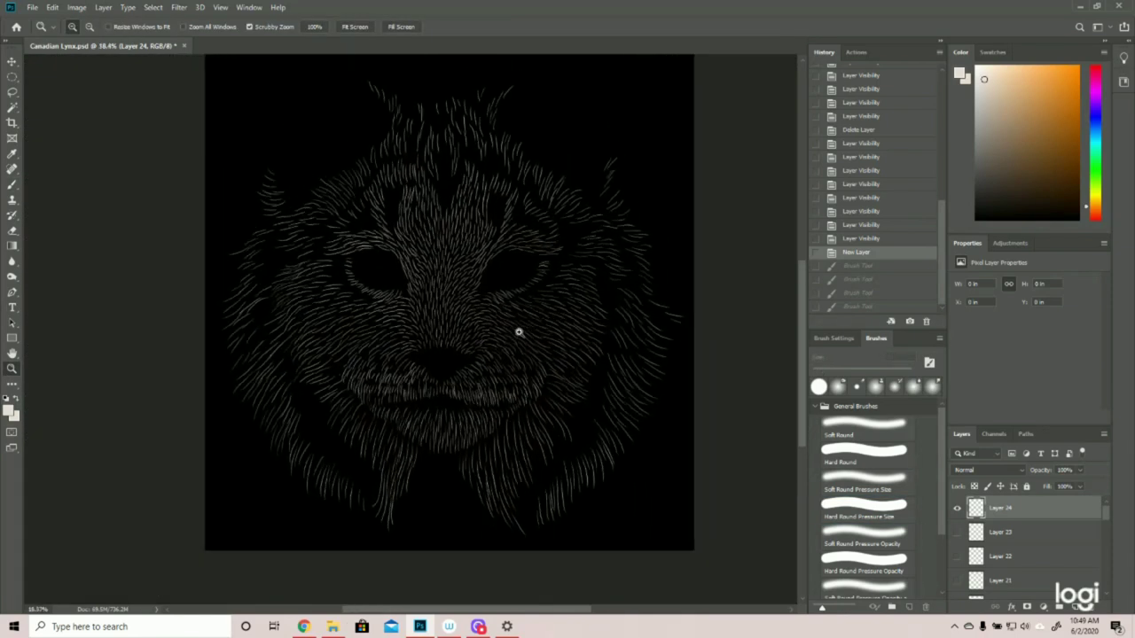
- Make Layer 4 visible to add its denser fur to the face
{"action": "left_click_drag", "start_coordinate": [1110, 516], "coordinate": [1111, 582]}
{"action": "left_click", "coordinate": [957, 514]}
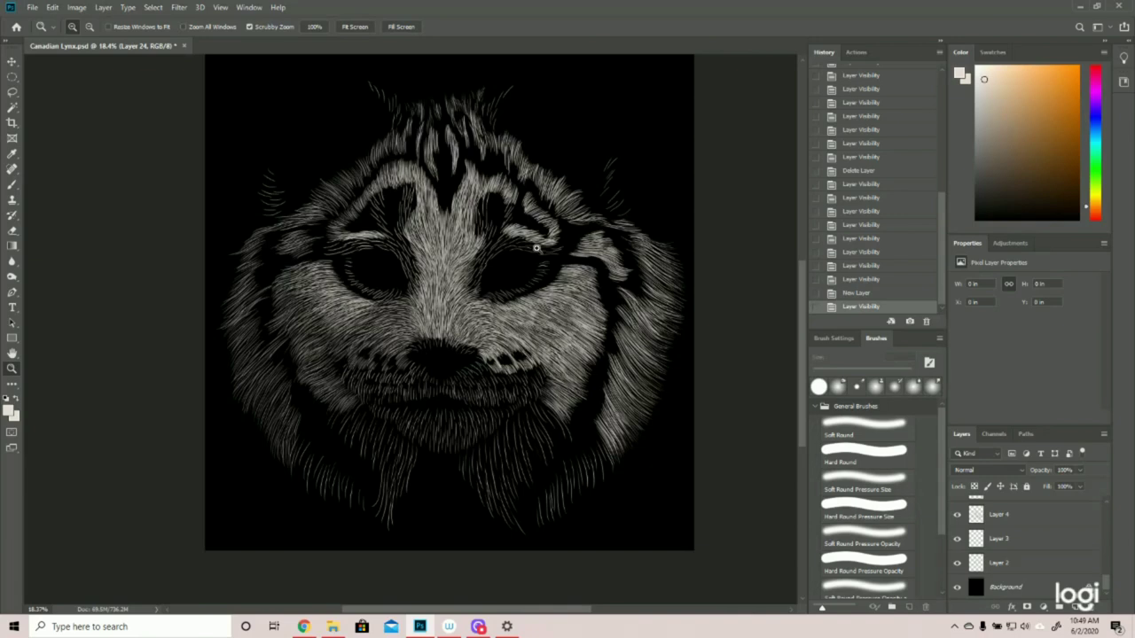
{"action": "scroll", "coordinate": [554, 182], "scroll_direction": "up", "scroll_amount": 2}
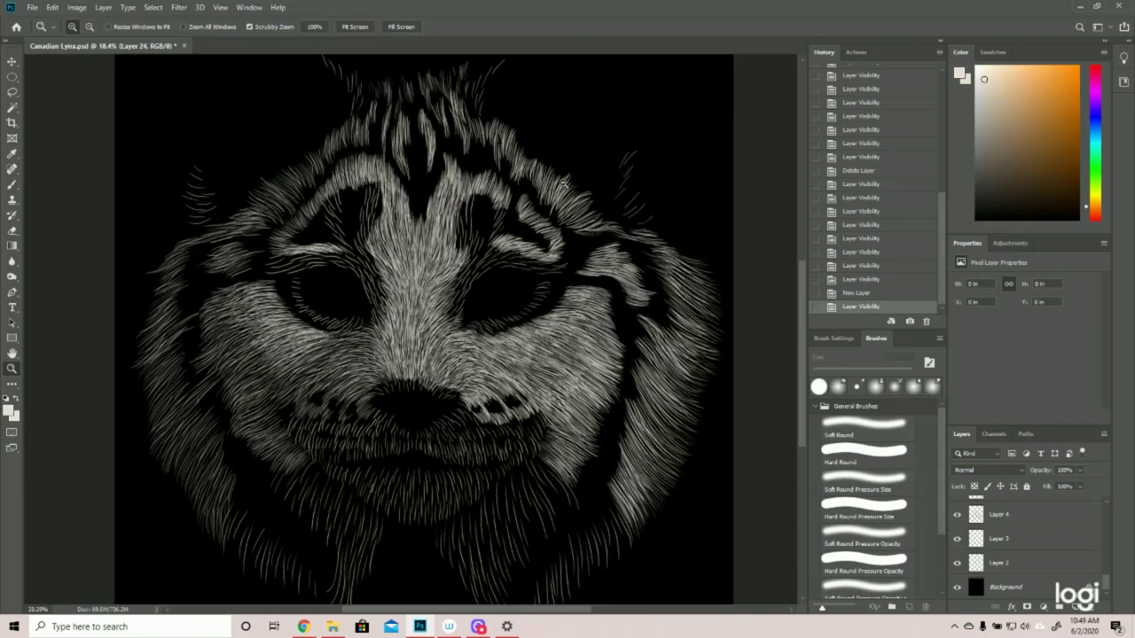
- Circle the empty areas at both ears with the brush, and revert the ovals
{"action": "left_click", "coordinate": [13, 187]}
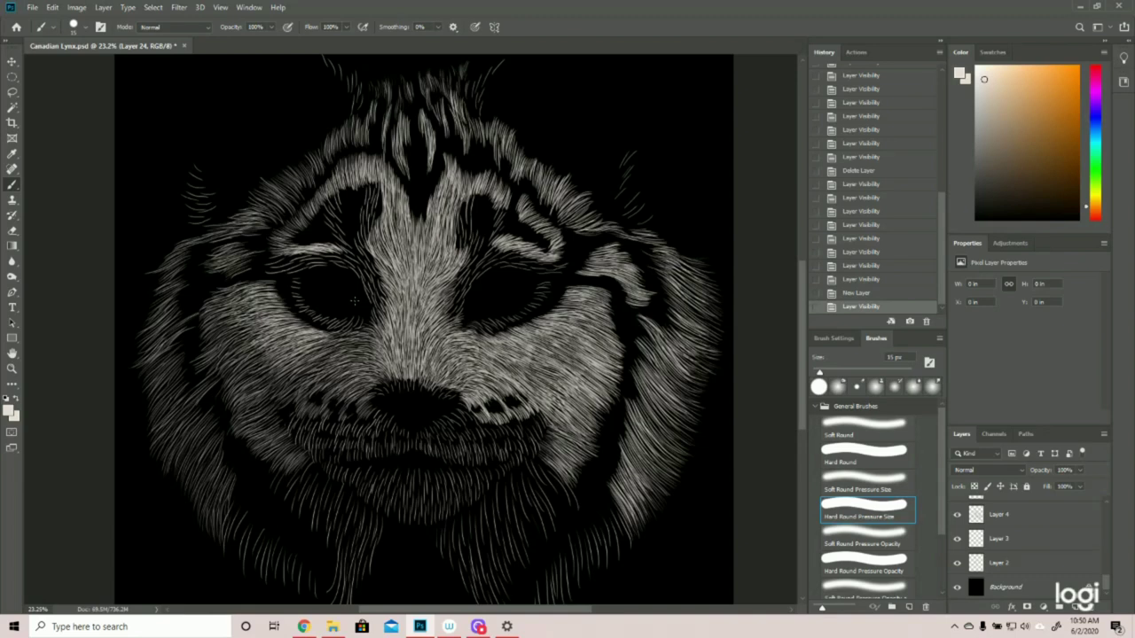
{"action": "mouse_move", "coordinate": [552, 137]}
{"action": "left_mouse_down"}
{"action": "mouse_move", "coordinate": [605, 100]}
{"action": "mouse_move", "coordinate": [523, 213]}
{"action": "left_mouse_up"}
{"action": "mouse_move", "coordinate": [200, 165]}
{"action": "left_mouse_down"}
{"action": "mouse_move", "coordinate": [239, 166]}
{"action": "mouse_move", "coordinate": [201, 116]}
{"action": "mouse_move", "coordinate": [232, 190]}
{"action": "left_mouse_up"}
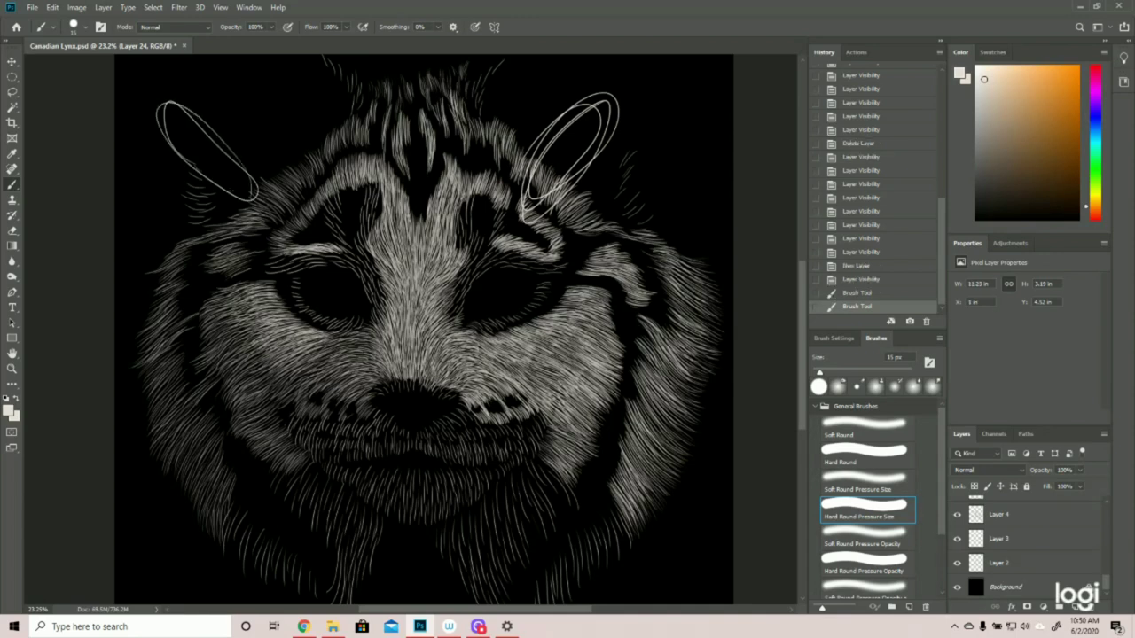
{"action": "left_click", "coordinate": [886, 280]}
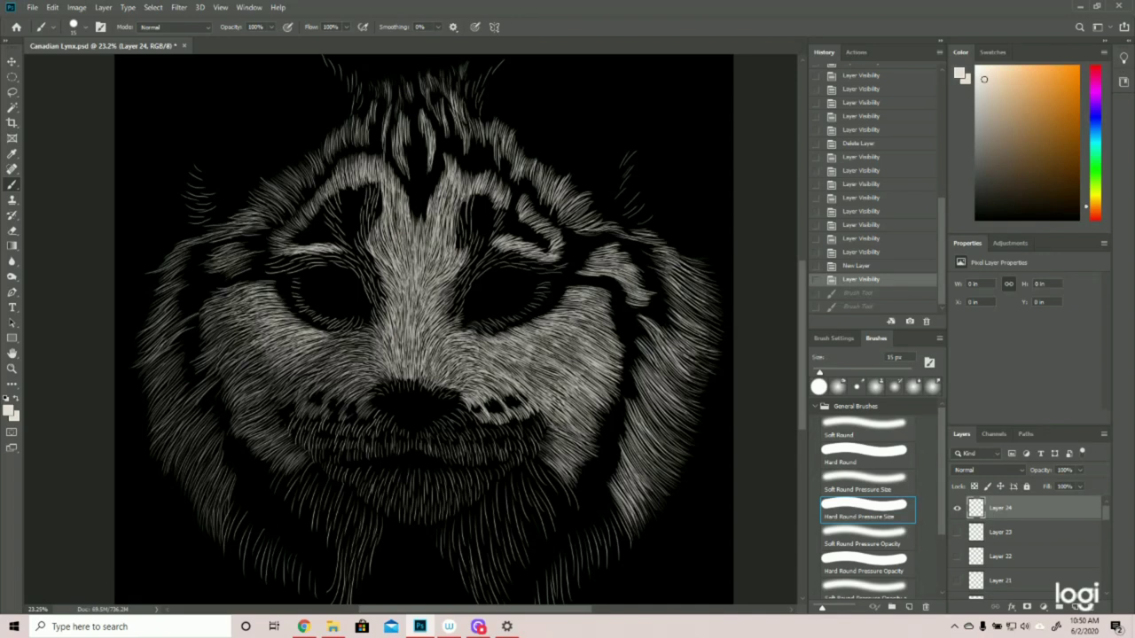
- Brush fur hairs over both cheeks following the direction of the existing fur, and revert them
{"action": "left_click_drag", "start_coordinate": [505, 353], "coordinate": [559, 388]}
{"action": "left_click_drag", "start_coordinate": [511, 349], "coordinate": [586, 384]}
{"action": "left_click_drag", "start_coordinate": [551, 343], "coordinate": [604, 382]}
{"action": "mouse_move", "coordinate": [256, 364]}
{"action": "left_mouse_down"}
{"action": "mouse_move", "coordinate": [225, 385]}
{"action": "mouse_move", "coordinate": [226, 405]}
{"action": "left_mouse_up"}
{"action": "left_click_drag", "start_coordinate": [258, 386], "coordinate": [226, 426]}
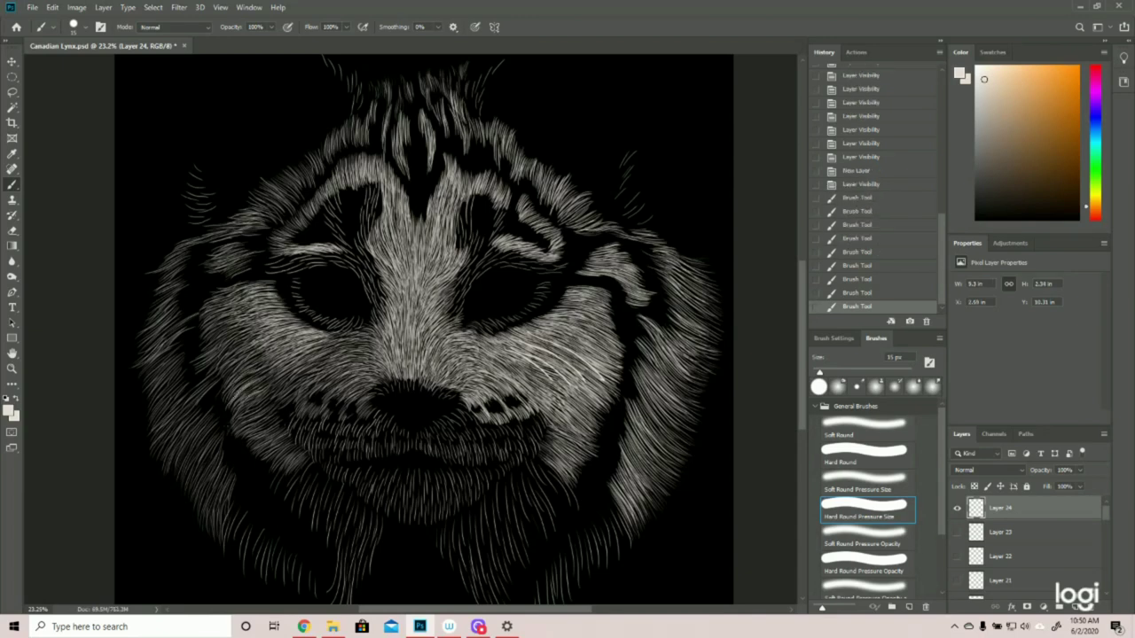
{"action": "left_click_drag", "start_coordinate": [241, 351], "coordinate": [206, 365]}
{"action": "left_click", "coordinate": [864, 170]}
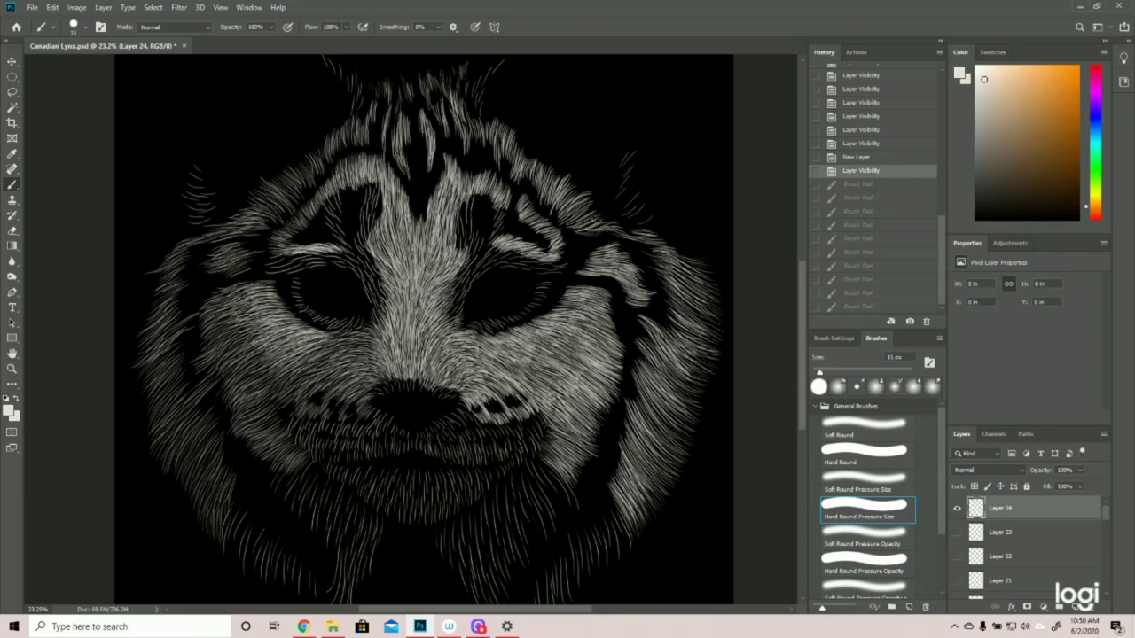
- Draw narrow ovals and a guide line at the right ear, and revert the strokes
{"action": "mouse_move", "coordinate": [593, 96]}
{"action": "left_mouse_down"}
{"action": "mouse_move", "coordinate": [578, 100]}
{"action": "mouse_move", "coordinate": [608, 97]}
{"action": "mouse_move", "coordinate": [543, 155]}
{"action": "mouse_move", "coordinate": [517, 228]}
{"action": "left_mouse_up"}
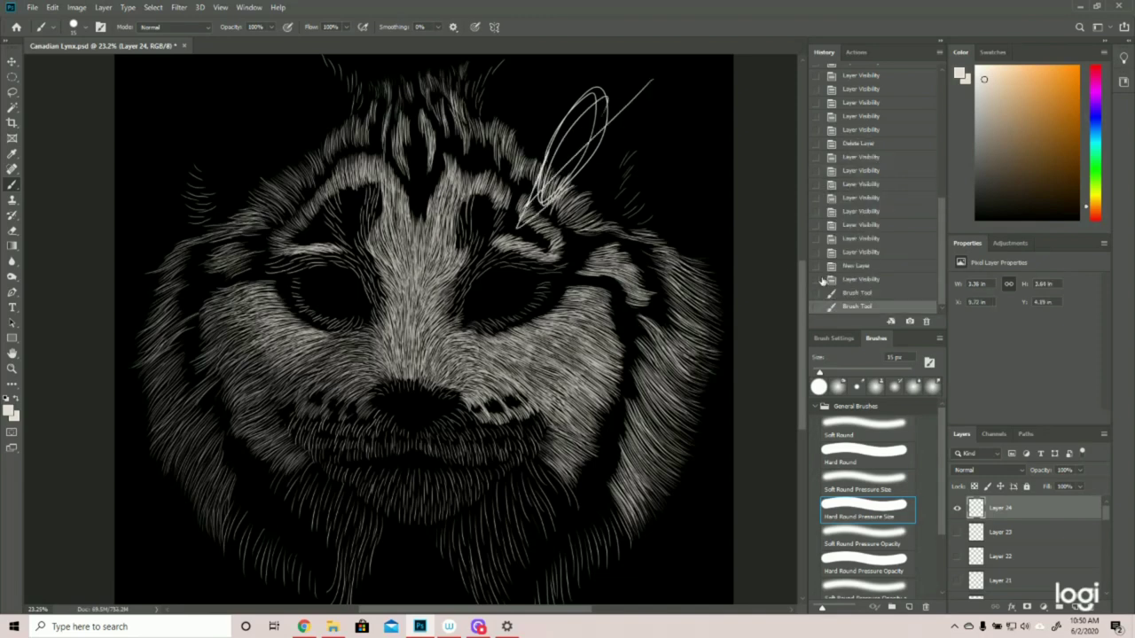
{"action": "left_click", "coordinate": [851, 279]}
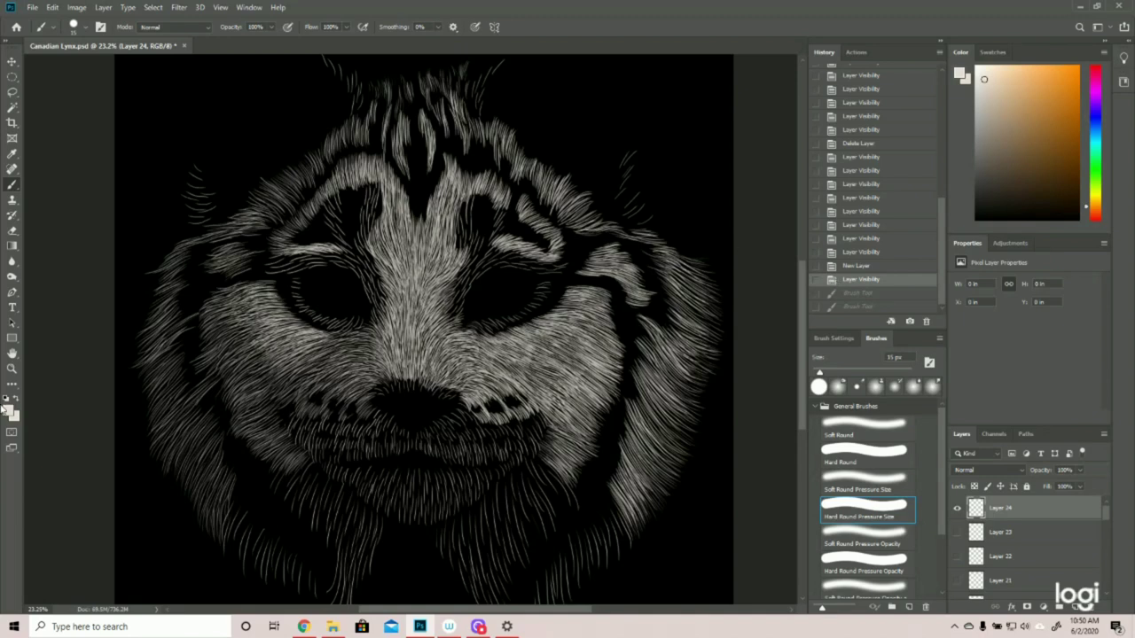
- Sketch guide outlines of the whole head on Layer 24, with face ovals, lower ruff and both pointed ears
{"action": "left_click", "coordinate": [12, 369]}
{"action": "key", "text": "ctrl+minus"}
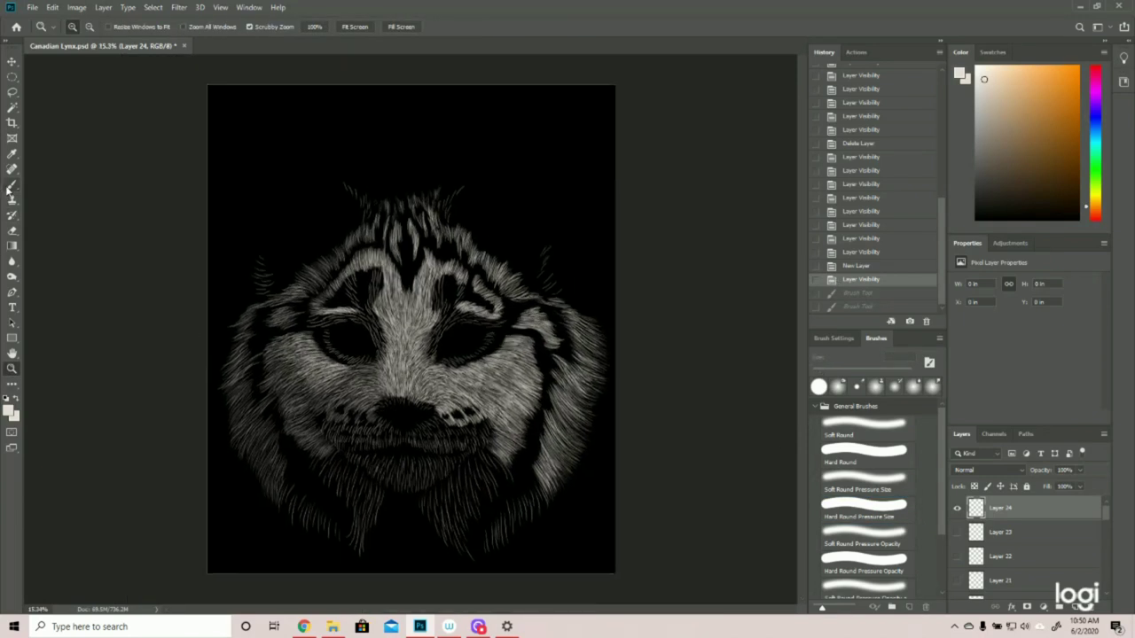
{"action": "left_click", "coordinate": [12, 186]}
{"action": "mouse_move", "coordinate": [280, 244]}
{"action": "left_mouse_down"}
{"action": "mouse_move", "coordinate": [332, 210]}
{"action": "mouse_move", "coordinate": [495, 235]}
{"action": "mouse_move", "coordinate": [527, 442]}
{"action": "mouse_move", "coordinate": [353, 447]}
{"action": "mouse_move", "coordinate": [336, 237]}
{"action": "mouse_move", "coordinate": [526, 297]}
{"action": "mouse_move", "coordinate": [294, 463]}
{"action": "mouse_move", "coordinate": [317, 337]}
{"action": "mouse_move", "coordinate": [256, 308]}
{"action": "left_mouse_up"}
{"action": "left_click_drag", "start_coordinate": [243, 415], "coordinate": [365, 469]}
{"action": "mouse_move", "coordinate": [443, 493]}
{"action": "left_mouse_down"}
{"action": "mouse_move", "coordinate": [568, 474]}
{"action": "mouse_move", "coordinate": [566, 282]}
{"action": "left_mouse_up"}
{"action": "left_click_drag", "start_coordinate": [449, 204], "coordinate": [533, 274]}
{"action": "mouse_move", "coordinate": [371, 193]}
{"action": "left_mouse_down"}
{"action": "mouse_move", "coordinate": [254, 146]}
{"action": "mouse_move", "coordinate": [264, 298]}
{"action": "left_mouse_up"}
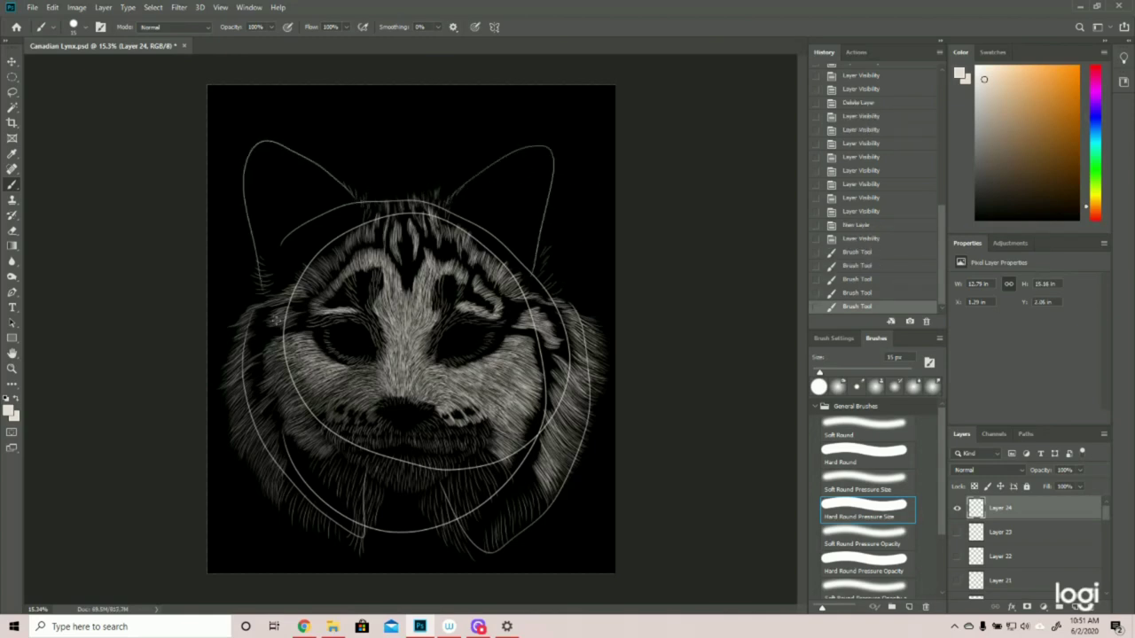
- Revert the head guide outlines, trace both eyes and the nose with the brush, and revert those outlines
{"action": "left_click", "coordinate": [862, 239]}
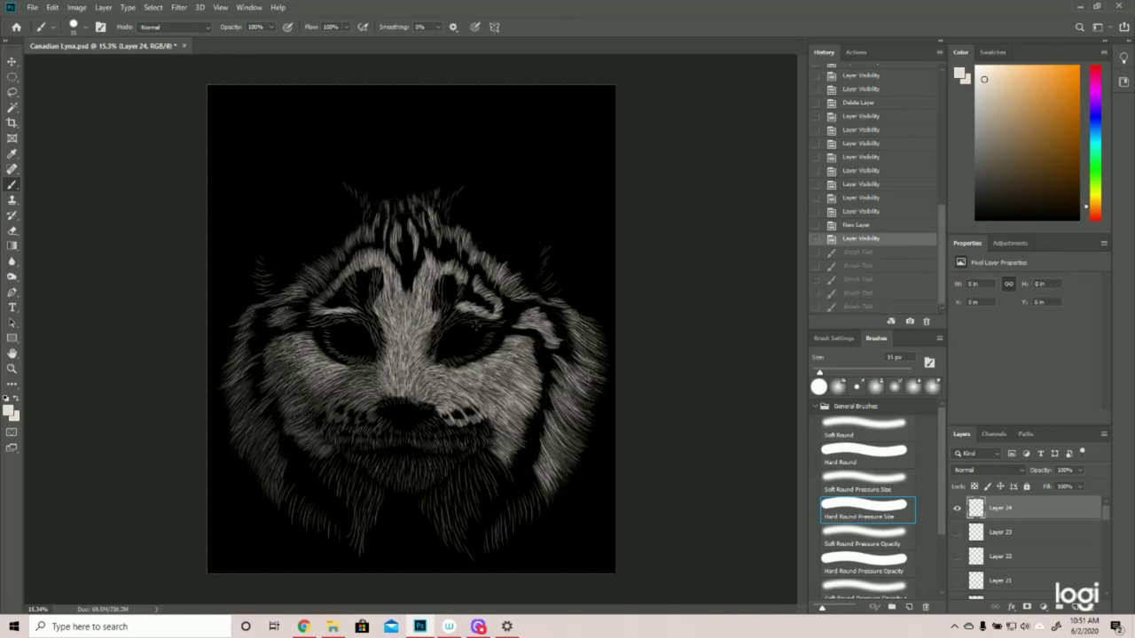
{"action": "left_click_drag", "start_coordinate": [476, 327], "coordinate": [478, 328]}
{"action": "mouse_move", "coordinate": [373, 342]}
{"action": "left_mouse_down"}
{"action": "mouse_move", "coordinate": [344, 319]}
{"action": "mouse_move", "coordinate": [377, 330]}
{"action": "left_mouse_up"}
{"action": "mouse_move", "coordinate": [386, 410]}
{"action": "left_mouse_down"}
{"action": "mouse_move", "coordinate": [435, 410]}
{"action": "mouse_move", "coordinate": [419, 429]}
{"action": "mouse_move", "coordinate": [399, 409]}
{"action": "left_mouse_up"}
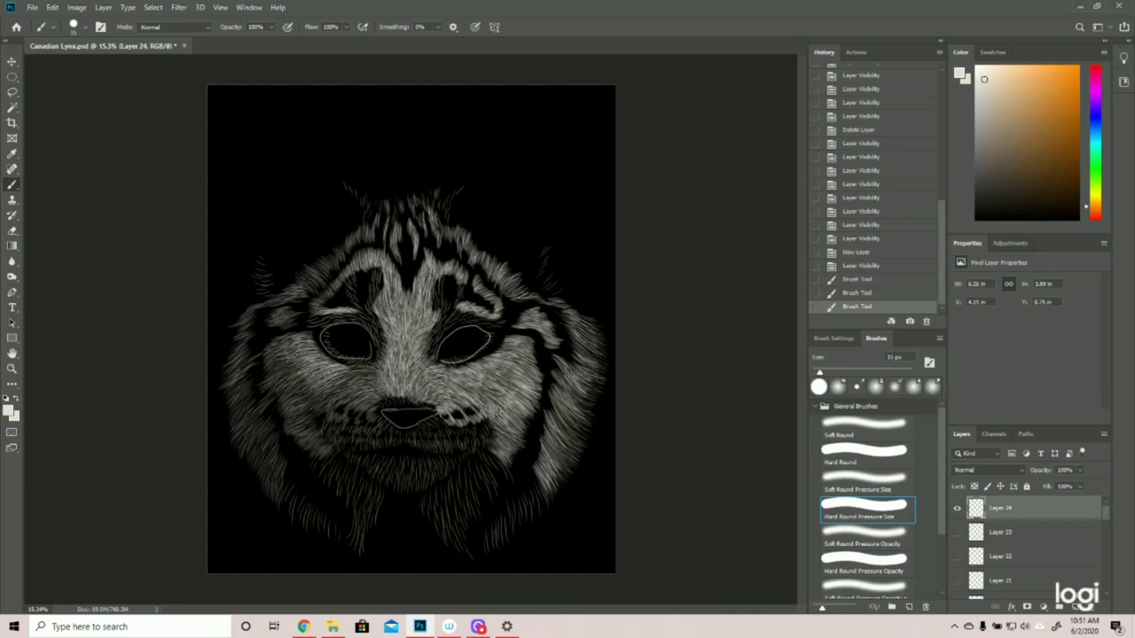
{"action": "left_click", "coordinate": [860, 266]}
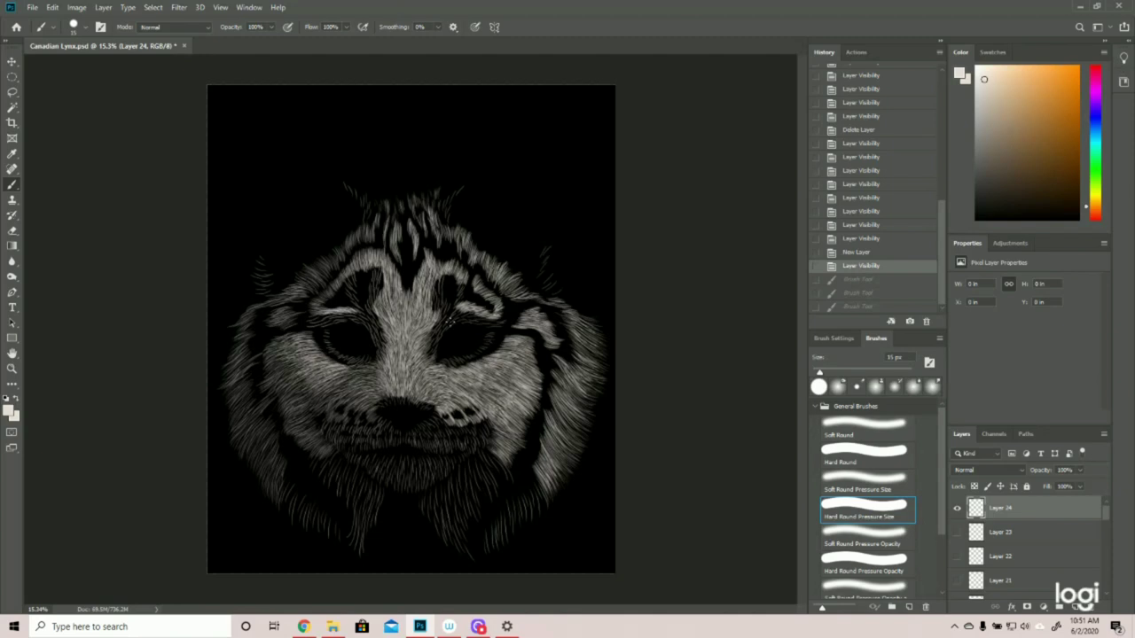
- Sketch a large circle around the face and guide strokes along the forehead, cheeks and both sides of the outer ruff
{"action": "mouse_move", "coordinate": [379, 197]}
{"action": "left_mouse_down"}
{"action": "mouse_move", "coordinate": [490, 229]}
{"action": "mouse_move", "coordinate": [538, 406]}
{"action": "mouse_move", "coordinate": [290, 467]}
{"action": "mouse_move", "coordinate": [394, 206]}
{"action": "mouse_move", "coordinate": [542, 330]}
{"action": "mouse_move", "coordinate": [430, 257]}
{"action": "mouse_move", "coordinate": [497, 372]}
{"action": "left_mouse_up"}
{"action": "mouse_move", "coordinate": [284, 359]}
{"action": "left_mouse_down"}
{"action": "mouse_move", "coordinate": [269, 390]}
{"action": "mouse_move", "coordinate": [337, 461]}
{"action": "mouse_move", "coordinate": [348, 444]}
{"action": "left_mouse_up"}
{"action": "mouse_move", "coordinate": [542, 294]}
{"action": "left_mouse_down"}
{"action": "mouse_move", "coordinate": [578, 465]}
{"action": "mouse_move", "coordinate": [459, 565]}
{"action": "left_mouse_up"}
{"action": "mouse_move", "coordinate": [543, 295]}
{"action": "left_mouse_down"}
{"action": "mouse_move", "coordinate": [546, 463]}
{"action": "mouse_move", "coordinate": [563, 497]}
{"action": "mouse_move", "coordinate": [555, 469]}
{"action": "left_mouse_up"}
{"action": "mouse_move", "coordinate": [597, 325]}
{"action": "left_mouse_down"}
{"action": "mouse_move", "coordinate": [598, 413]}
{"action": "mouse_move", "coordinate": [558, 475]}
{"action": "mouse_move", "coordinate": [461, 566]}
{"action": "left_mouse_up"}
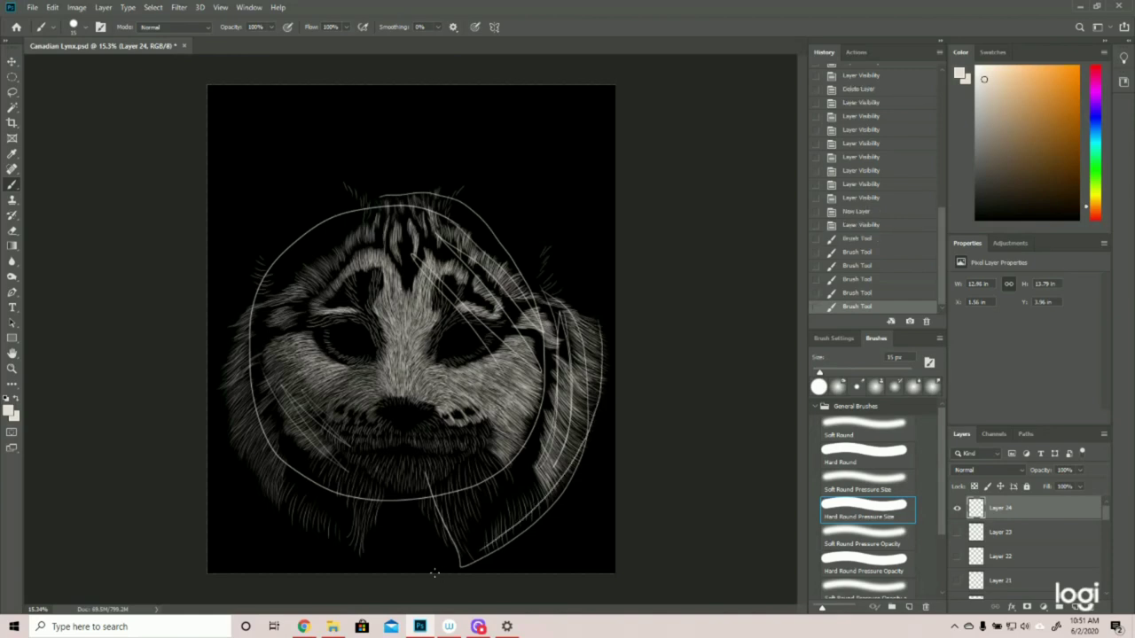
{"action": "left_click_drag", "start_coordinate": [596, 326], "coordinate": [602, 334]}
{"action": "left_click_drag", "start_coordinate": [231, 341], "coordinate": [271, 481]}
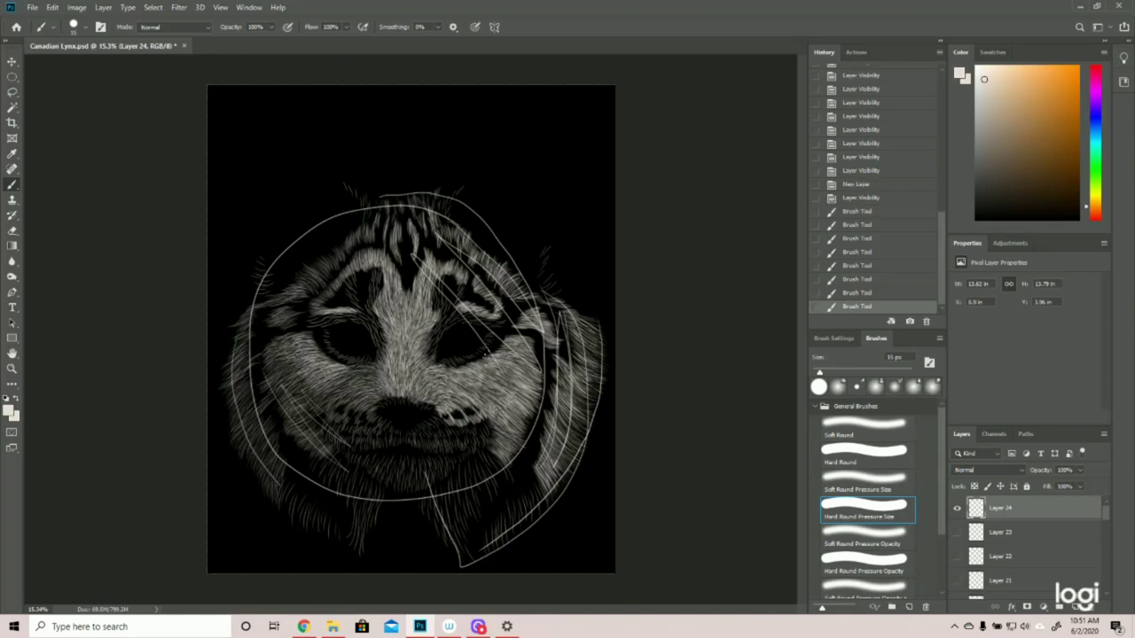
- Circle the muzzle and both eyes, add fur-direction strokes on the cheek and forehead, and revert all guide strokes
{"action": "mouse_move", "coordinate": [348, 375]}
{"action": "left_mouse_down"}
{"action": "mouse_move", "coordinate": [446, 369]}
{"action": "mouse_move", "coordinate": [440, 486]}
{"action": "mouse_move", "coordinate": [371, 365]}
{"action": "mouse_move", "coordinate": [383, 491]}
{"action": "mouse_move", "coordinate": [461, 365]}
{"action": "mouse_move", "coordinate": [337, 377]}
{"action": "mouse_move", "coordinate": [496, 443]}
{"action": "left_mouse_up"}
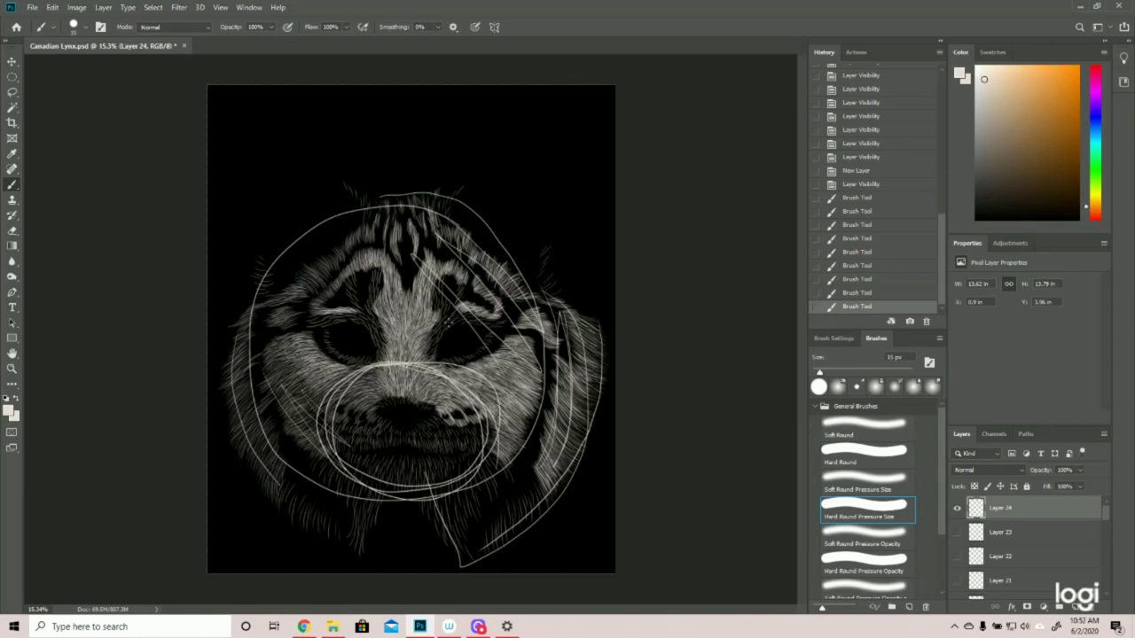
{"action": "mouse_move", "coordinate": [443, 312]}
{"action": "left_mouse_down"}
{"action": "mouse_move", "coordinate": [496, 373]}
{"action": "mouse_move", "coordinate": [433, 365]}
{"action": "left_mouse_up"}
{"action": "mouse_move", "coordinate": [311, 330]}
{"action": "left_mouse_down"}
{"action": "mouse_move", "coordinate": [380, 355]}
{"action": "mouse_move", "coordinate": [310, 372]}
{"action": "mouse_move", "coordinate": [352, 295]}
{"action": "left_mouse_up"}
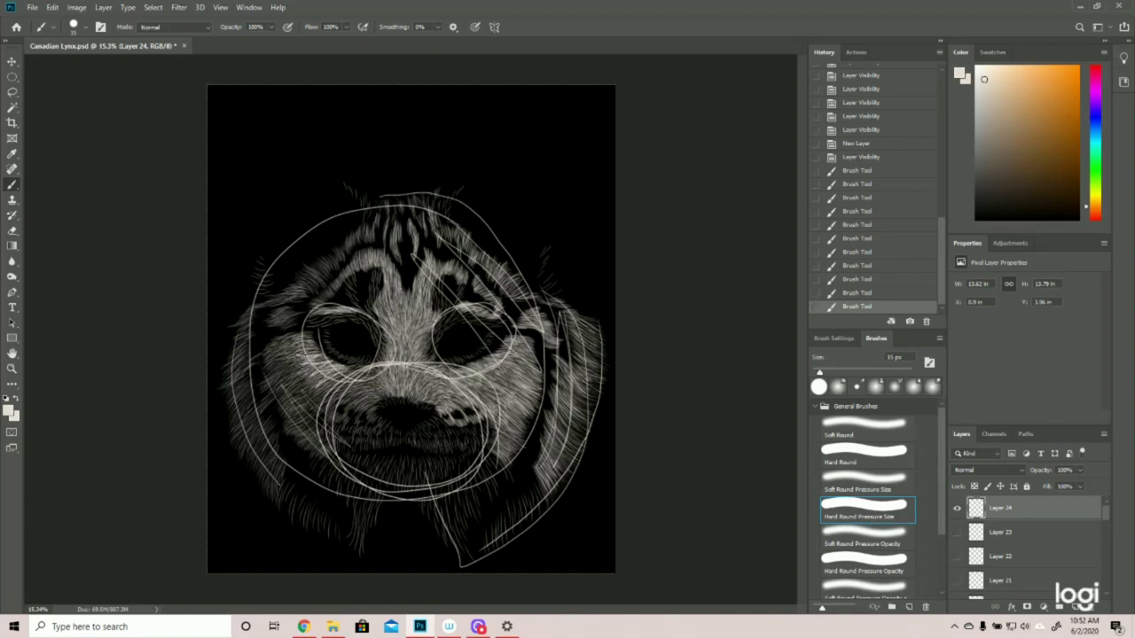
{"action": "left_click_drag", "start_coordinate": [301, 343], "coordinate": [330, 374]}
{"action": "mouse_move", "coordinate": [557, 177]}
{"action": "left_mouse_down"}
{"action": "mouse_move", "coordinate": [459, 268]}
{"action": "mouse_move", "coordinate": [503, 243]}
{"action": "mouse_move", "coordinate": [484, 337]}
{"action": "left_mouse_up"}
{"action": "mouse_move", "coordinate": [422, 275]}
{"action": "left_mouse_down"}
{"action": "mouse_move", "coordinate": [354, 337]}
{"action": "mouse_move", "coordinate": [368, 351]}
{"action": "left_mouse_up"}
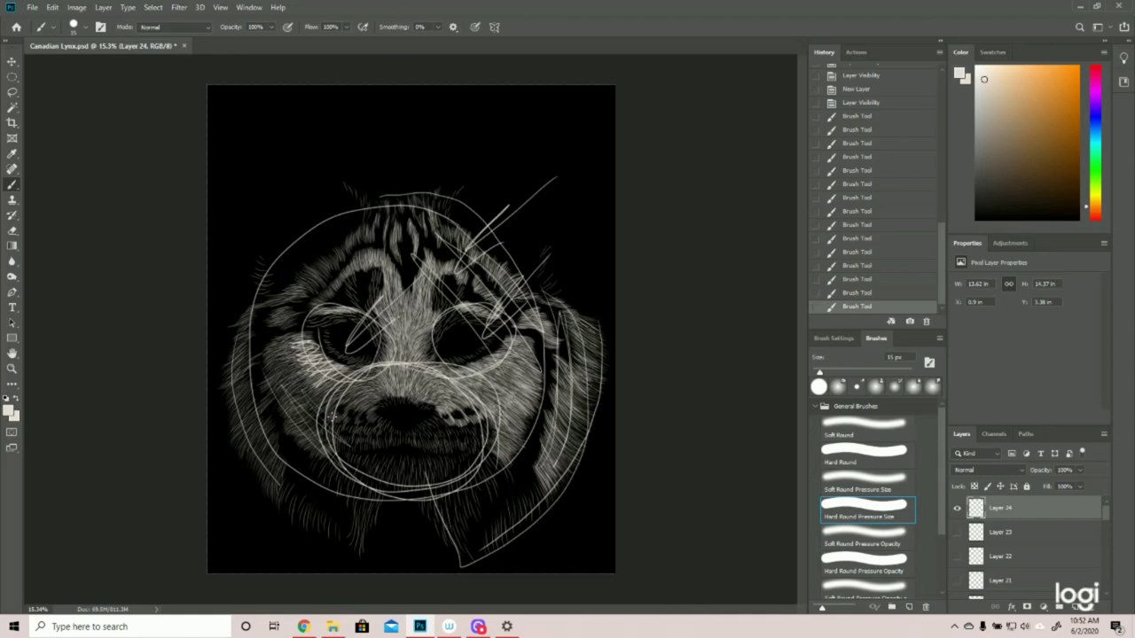
{"action": "left_click", "coordinate": [862, 103]}
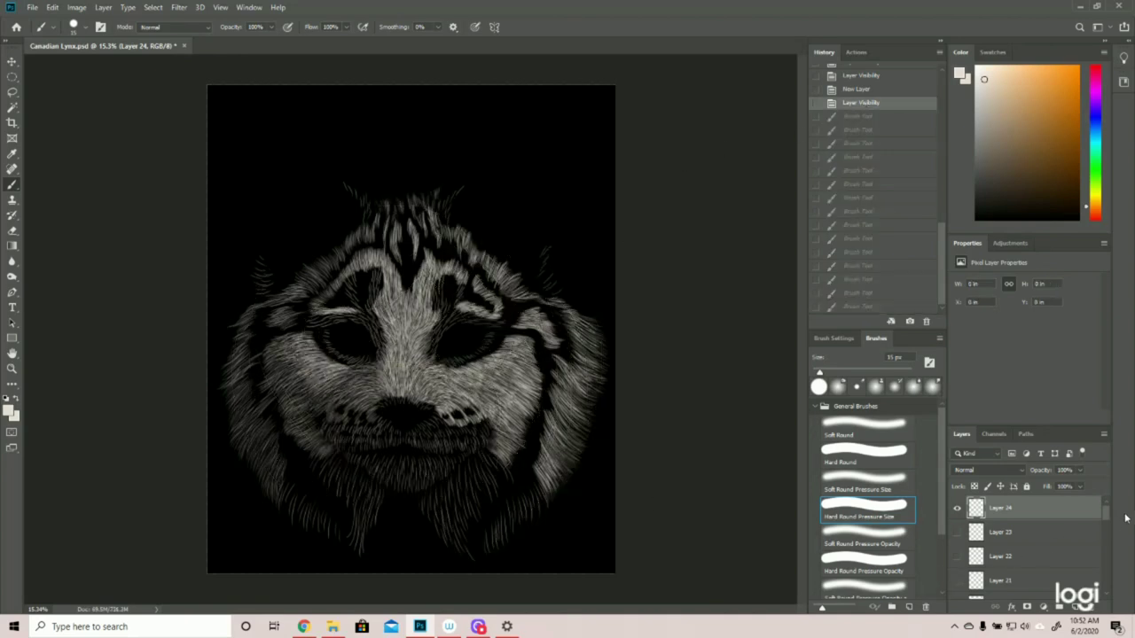
- Compare Layer 4 and Layer 6 by toggling their visibility, leaving Layer 6 shown and Layer 4 hidden
{"action": "left_click_drag", "start_coordinate": [1107, 515], "coordinate": [1109, 582]}
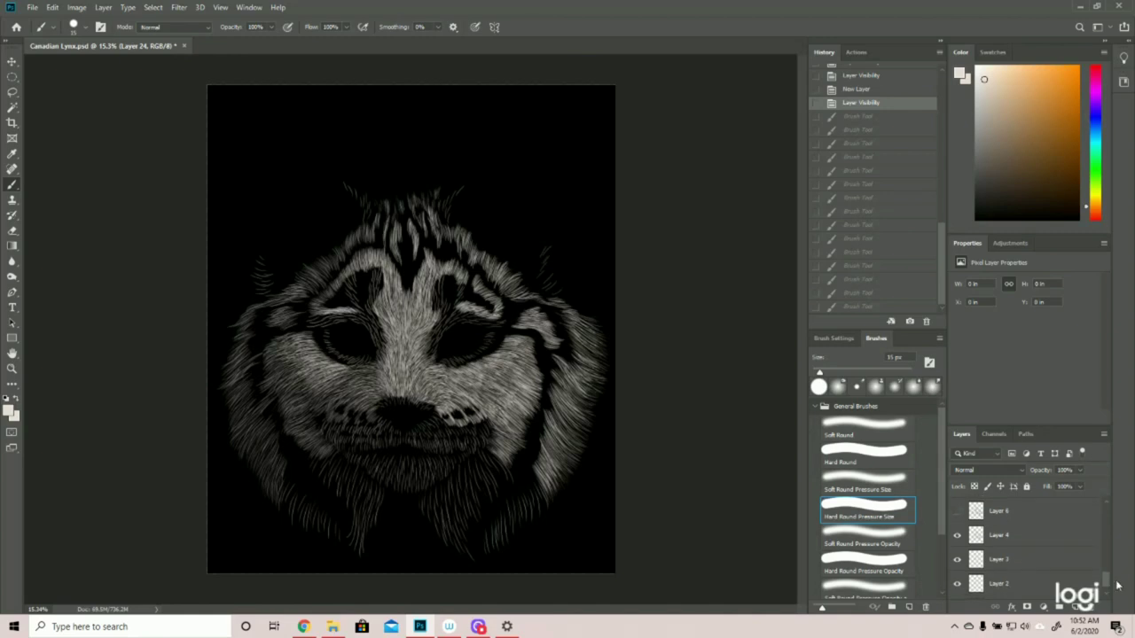
{"action": "left_click", "coordinate": [958, 513]}
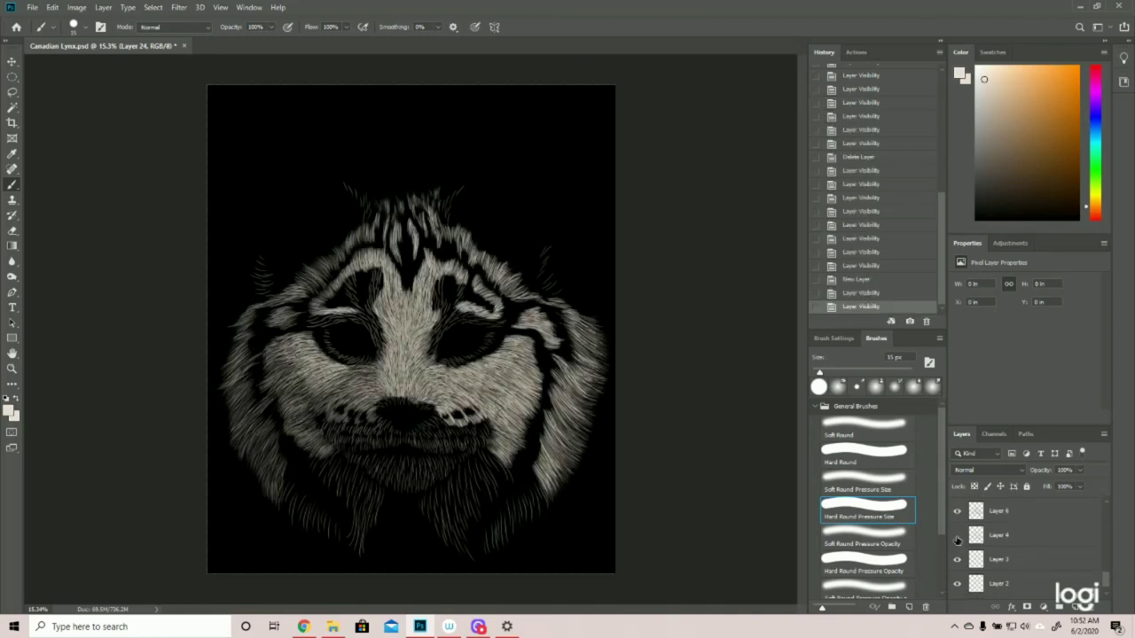
{"action": "left_click", "coordinate": [956, 536]}
{"action": "left_click", "coordinate": [957, 513]}
{"action": "left_click", "coordinate": [957, 537]}
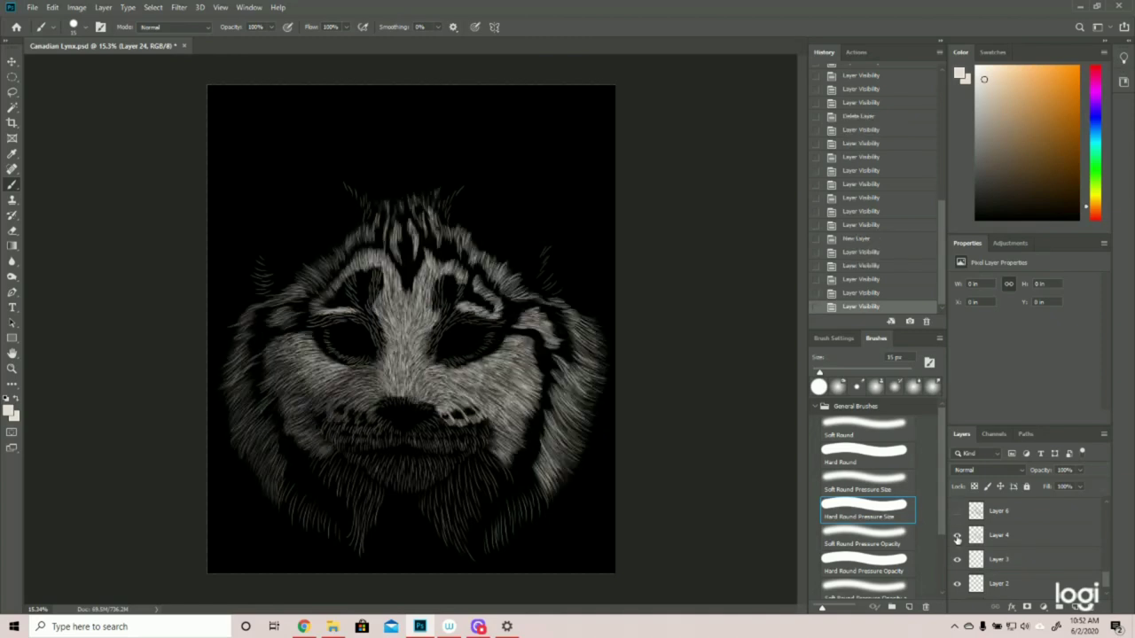
{"action": "left_click", "coordinate": [957, 537]}
{"action": "left_click", "coordinate": [958, 513]}
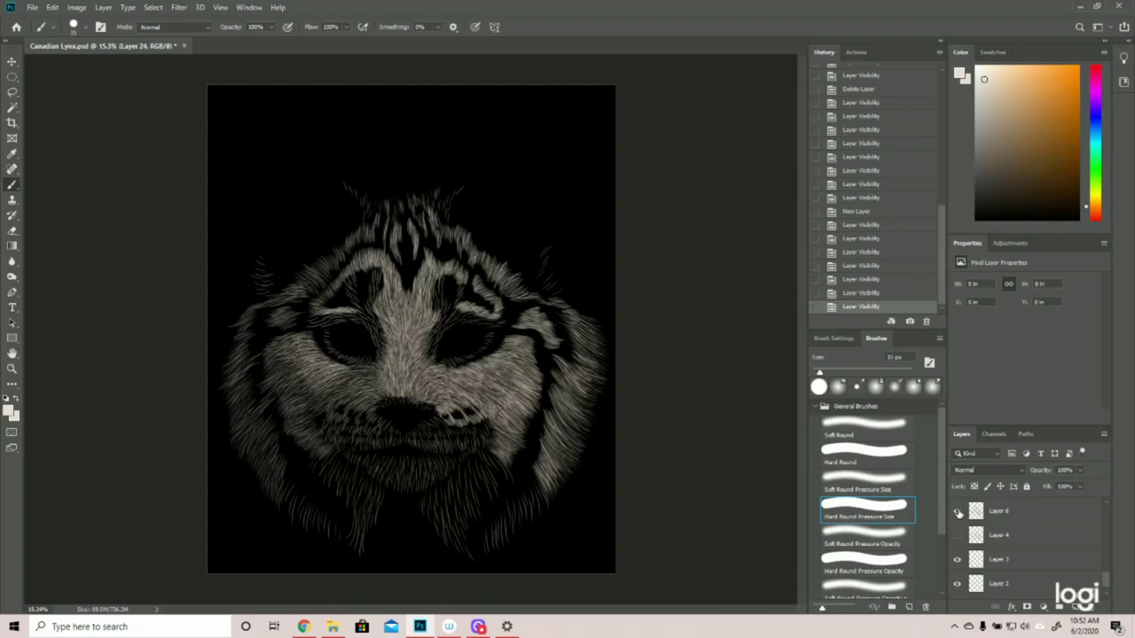
- Show Layer 5 to add the next fur layer to the face
{"action": "left_click", "coordinate": [11, 368]}
{"action": "mouse_move", "coordinate": [427, 363]}
{"action": "left_mouse_down"}
{"action": "mouse_move", "coordinate": [489, 356]}
{"action": "mouse_move", "coordinate": [416, 370]}
{"action": "left_mouse_up"}
{"action": "scroll", "coordinate": [417, 371], "scroll_direction": "up", "scroll_amount": 2}
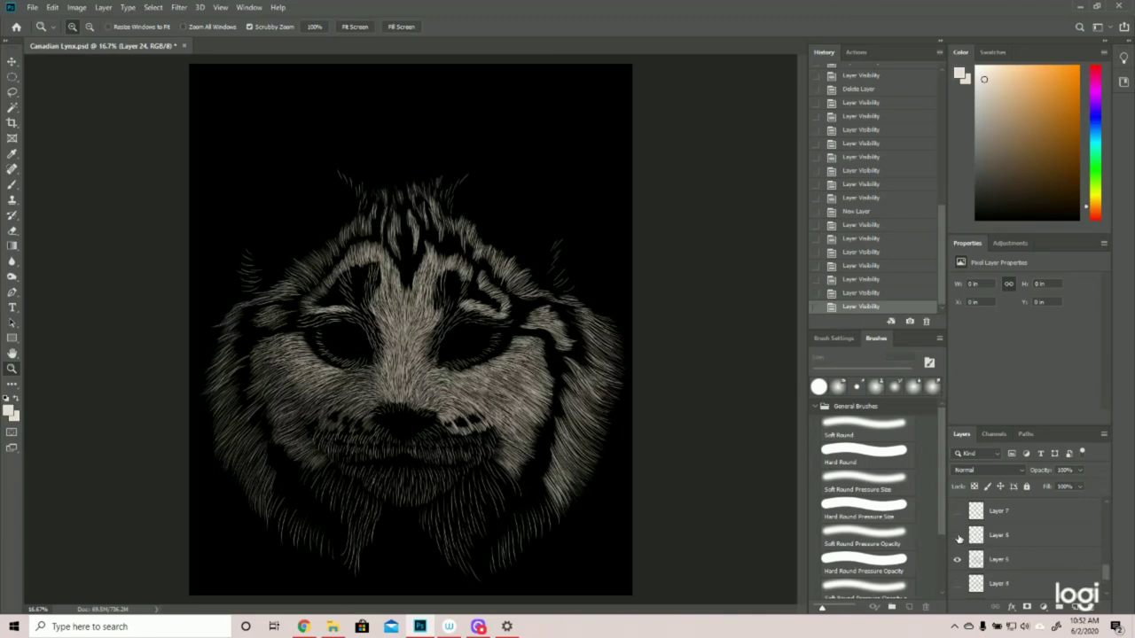
{"action": "left_click", "coordinate": [957, 536]}
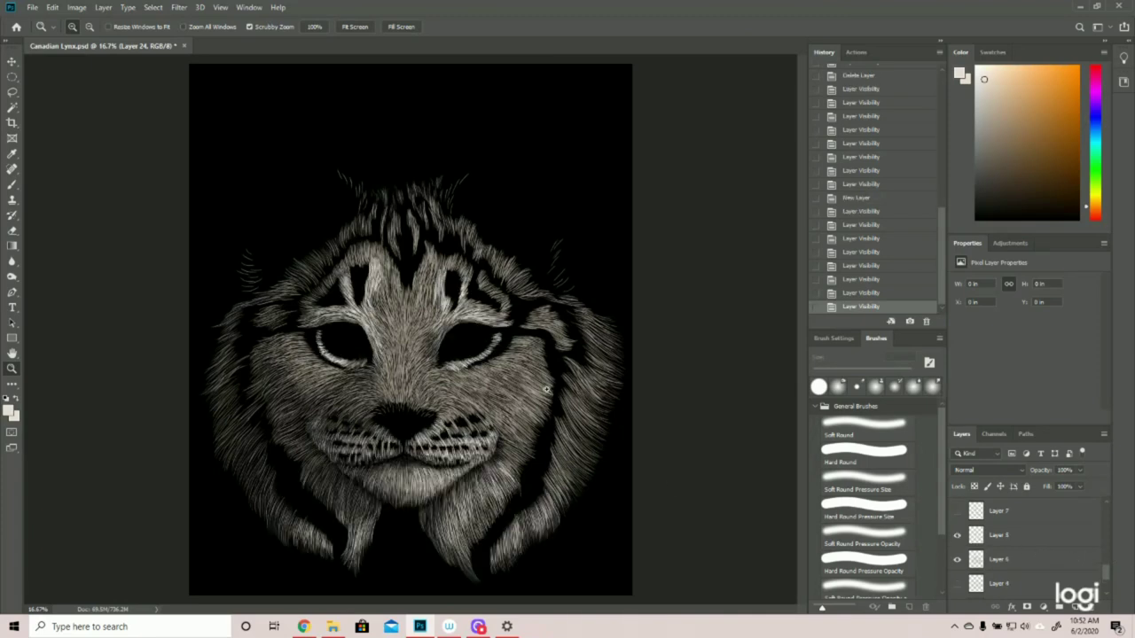
- Examine the fur around the eyes, nose and whisker pads up close, and return to the whole portrait
{"action": "left_click", "coordinate": [13, 184]}
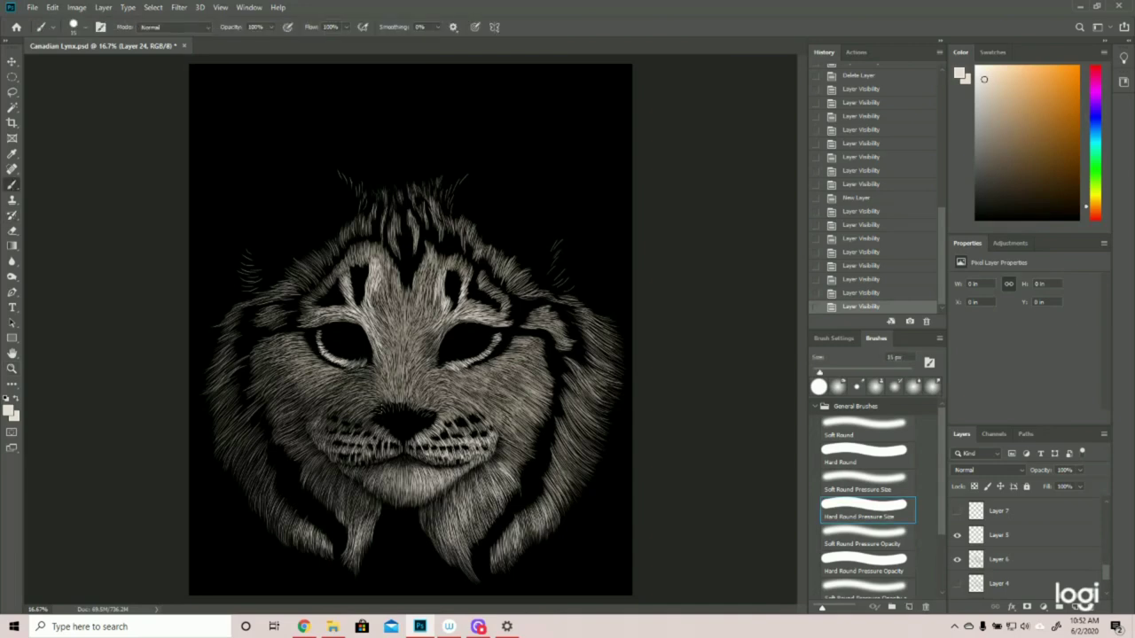
{"action": "left_click", "coordinate": [12, 369]}
{"action": "left_click_drag", "start_coordinate": [408, 430], "coordinate": [516, 318]}
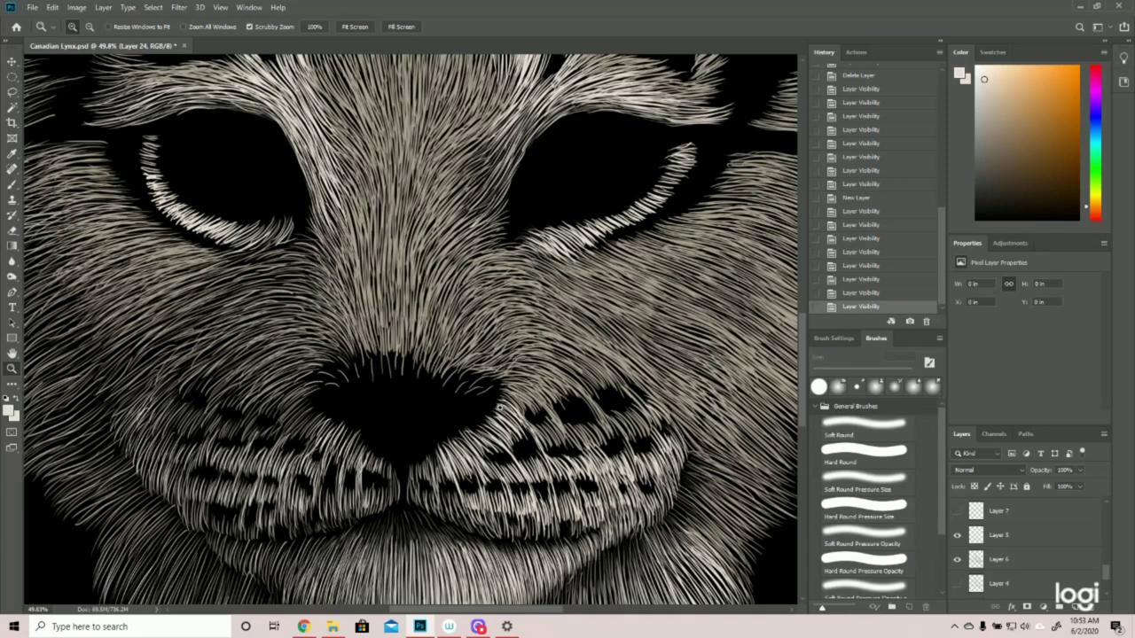
{"action": "left_click_drag", "start_coordinate": [548, 334], "coordinate": [513, 342]}
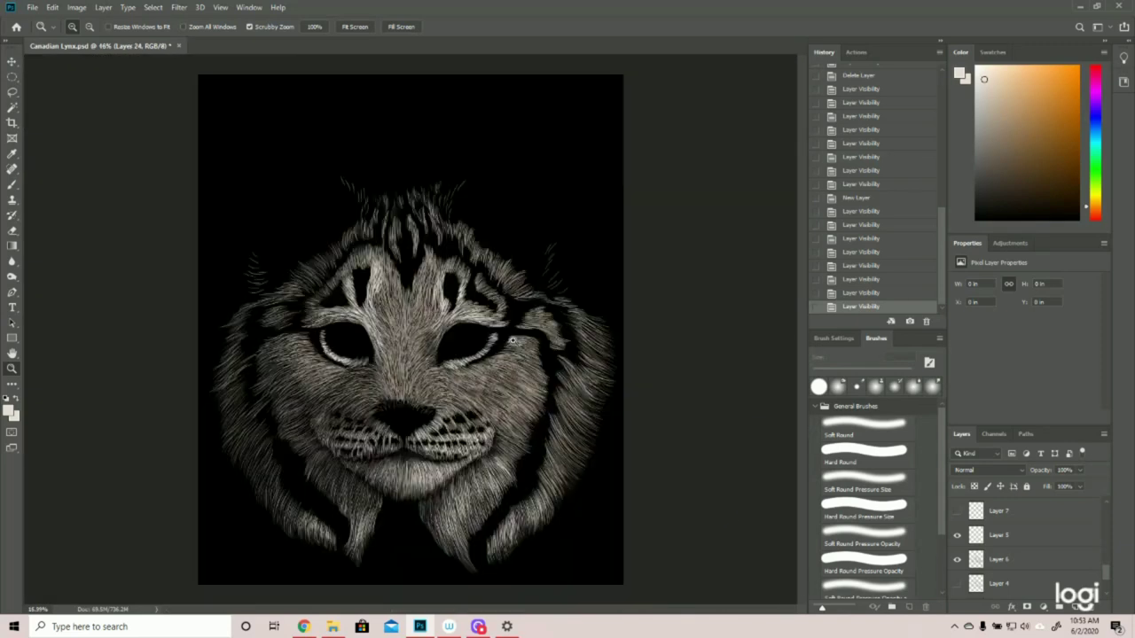
{"action": "left_click_drag", "start_coordinate": [486, 382], "coordinate": [480, 384]}
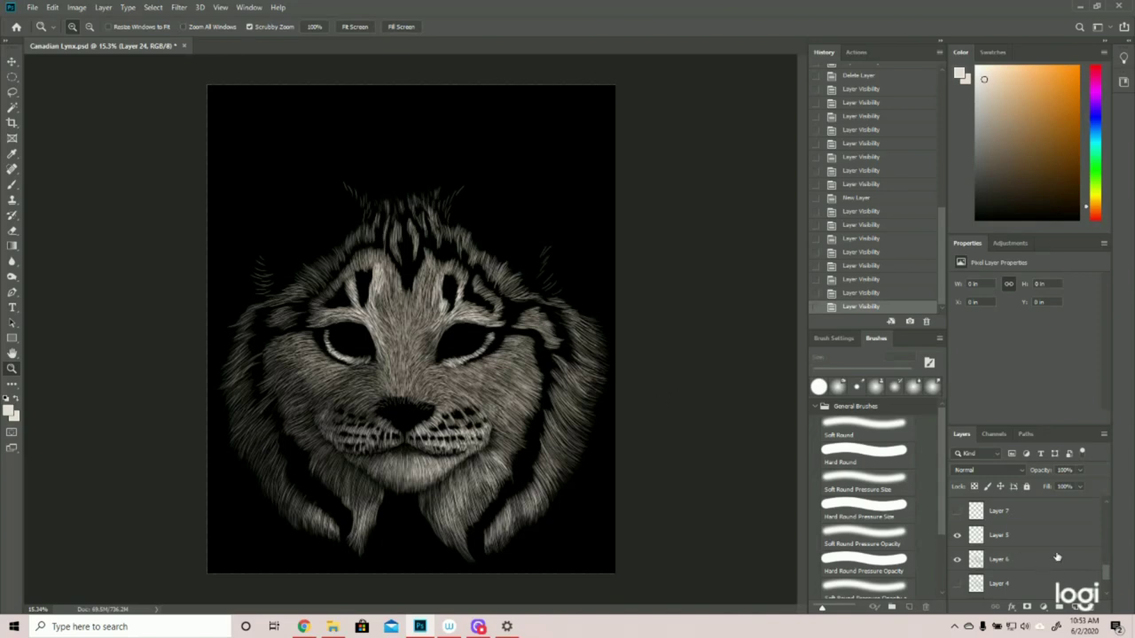
{"action": "scroll", "coordinate": [1019, 565], "scroll_direction": "up", "scroll_amount": 1}
- Brush narrow ovals at the right ear, a large oval around the face and guide strokes over the forehead and cheek
{"action": "left_click", "coordinate": [12, 184]}
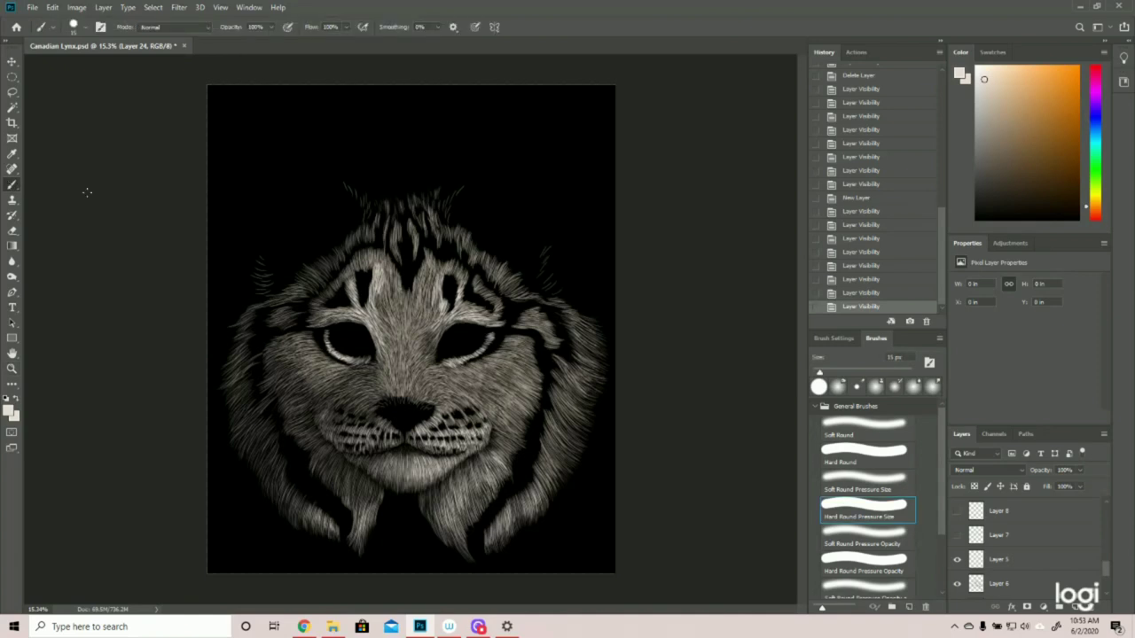
{"action": "left_click_drag", "start_coordinate": [474, 240], "coordinate": [475, 238]}
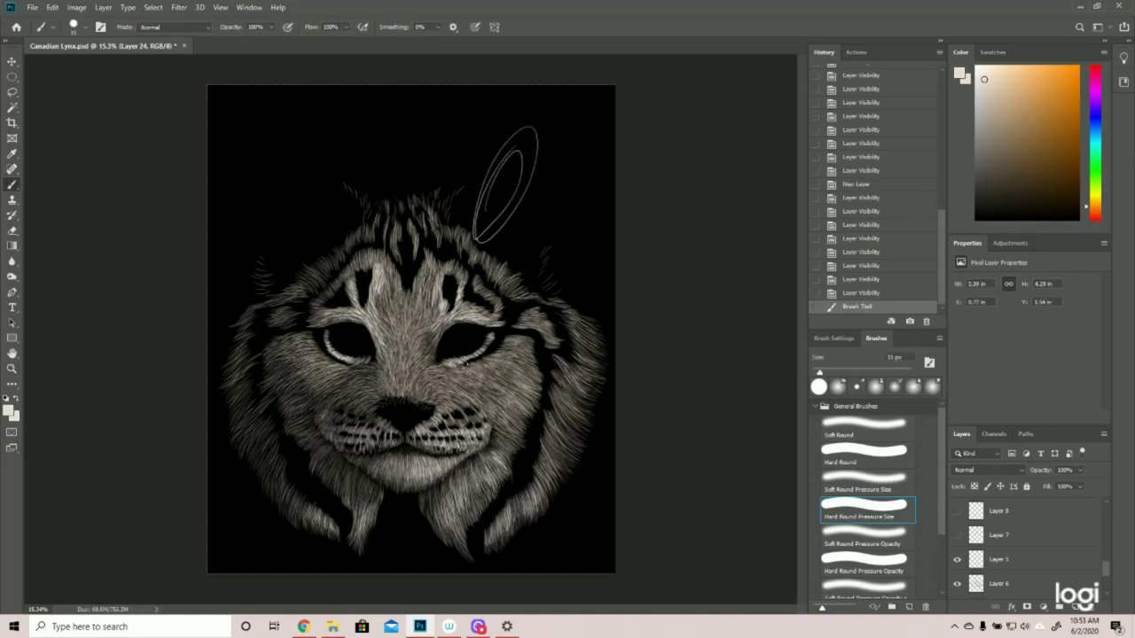
{"action": "mouse_move", "coordinate": [325, 256]}
{"action": "left_mouse_down"}
{"action": "mouse_move", "coordinate": [541, 426]}
{"action": "mouse_move", "coordinate": [364, 219]}
{"action": "left_mouse_up"}
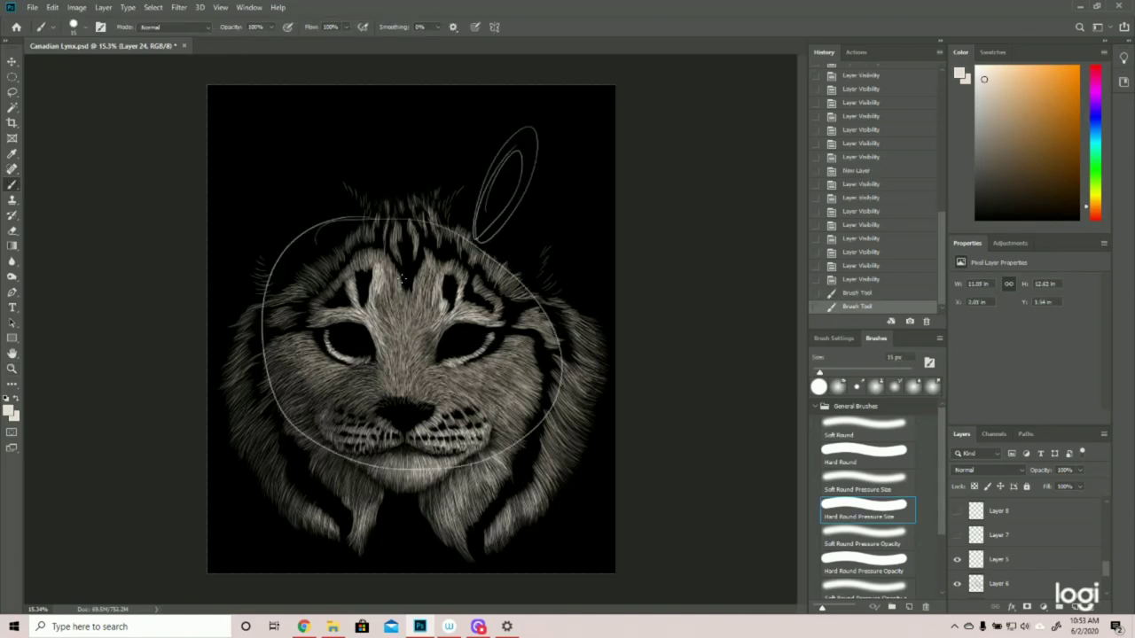
{"action": "mouse_move", "coordinate": [428, 252]}
{"action": "left_mouse_down"}
{"action": "mouse_move", "coordinate": [525, 353]}
{"action": "mouse_move", "coordinate": [496, 390]}
{"action": "left_mouse_up"}
{"action": "mouse_move", "coordinate": [268, 332]}
{"action": "left_mouse_down"}
{"action": "mouse_move", "coordinate": [313, 435]}
{"action": "mouse_move", "coordinate": [306, 466]}
{"action": "left_mouse_up"}
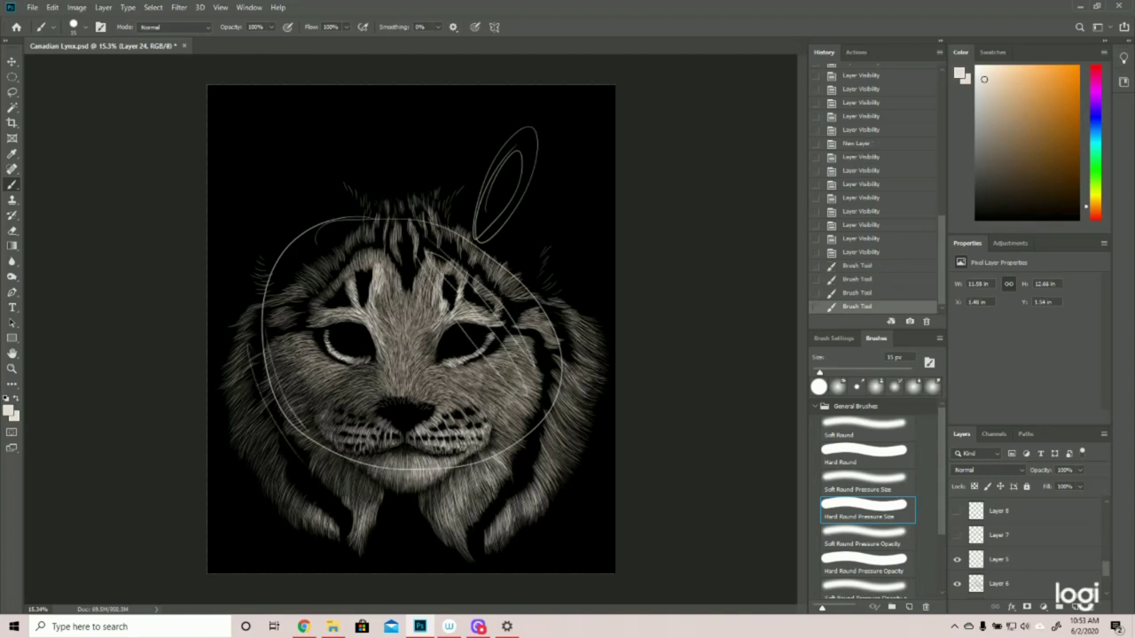
- Circle the muzzle, mark the chin, whisker pads and nose with brush strokes, and revert all guide strokes
{"action": "mouse_move", "coordinate": [372, 357]}
{"action": "left_mouse_down"}
{"action": "mouse_move", "coordinate": [426, 509]}
{"action": "mouse_move", "coordinate": [388, 355]}
{"action": "left_mouse_up"}
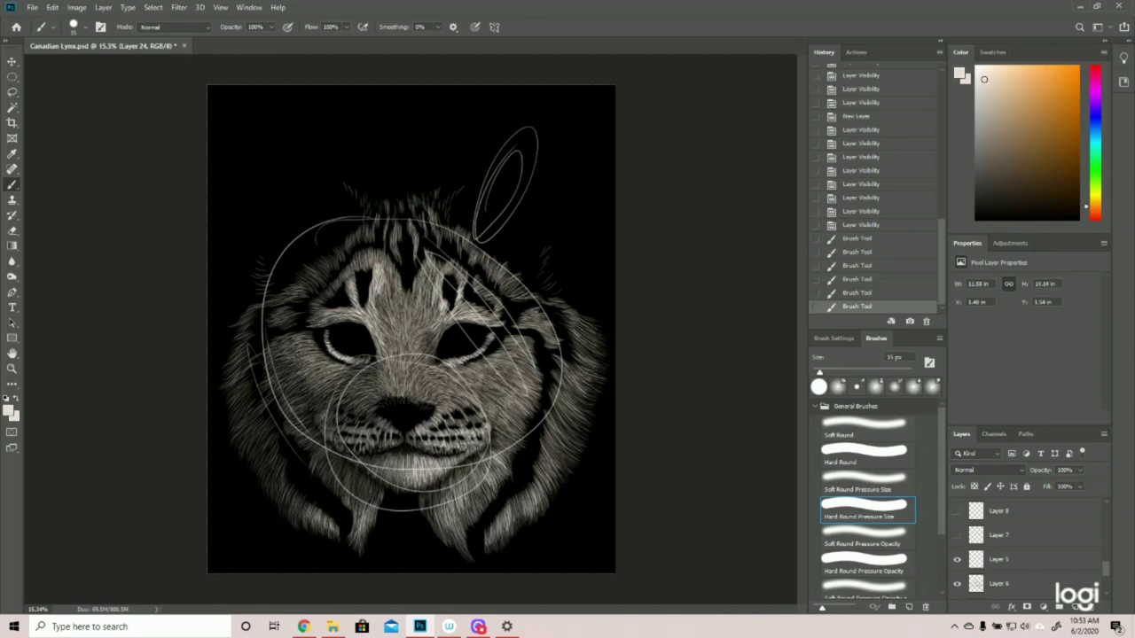
{"action": "left_click", "coordinate": [371, 478]}
{"action": "mouse_move", "coordinate": [410, 470]}
{"action": "left_mouse_down"}
{"action": "mouse_move", "coordinate": [399, 473]}
{"action": "mouse_move", "coordinate": [409, 433]}
{"action": "mouse_move", "coordinate": [447, 430]}
{"action": "mouse_move", "coordinate": [429, 432]}
{"action": "left_mouse_up"}
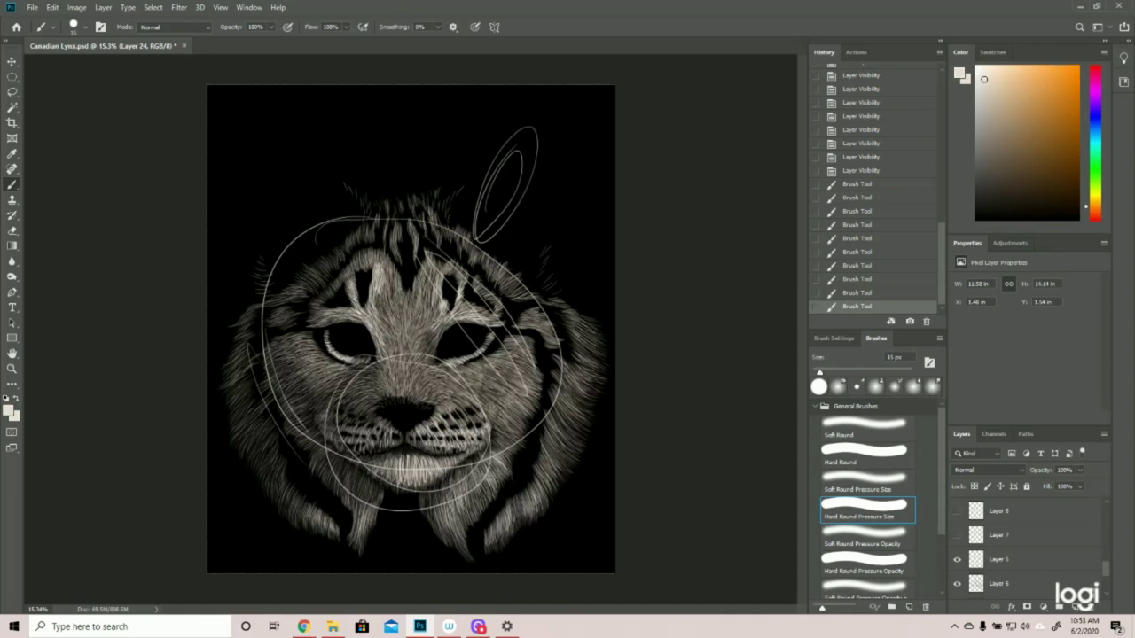
{"action": "left_click_drag", "start_coordinate": [357, 435], "coordinate": [349, 438]}
{"action": "mouse_move", "coordinate": [380, 409]}
{"action": "left_mouse_down"}
{"action": "mouse_move", "coordinate": [415, 420]}
{"action": "mouse_move", "coordinate": [386, 405]}
{"action": "left_mouse_up"}
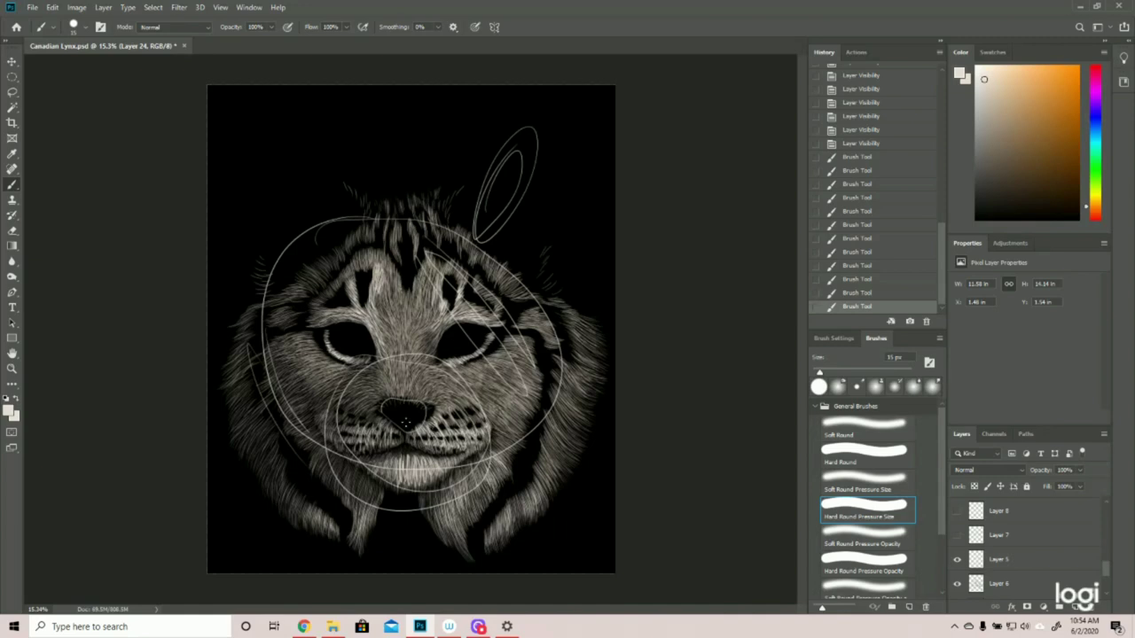
{"action": "mouse_move", "coordinate": [344, 432]}
{"action": "left_mouse_down"}
{"action": "mouse_move", "coordinate": [371, 502]}
{"action": "mouse_move", "coordinate": [344, 392]}
{"action": "mouse_move", "coordinate": [431, 414]}
{"action": "left_mouse_up"}
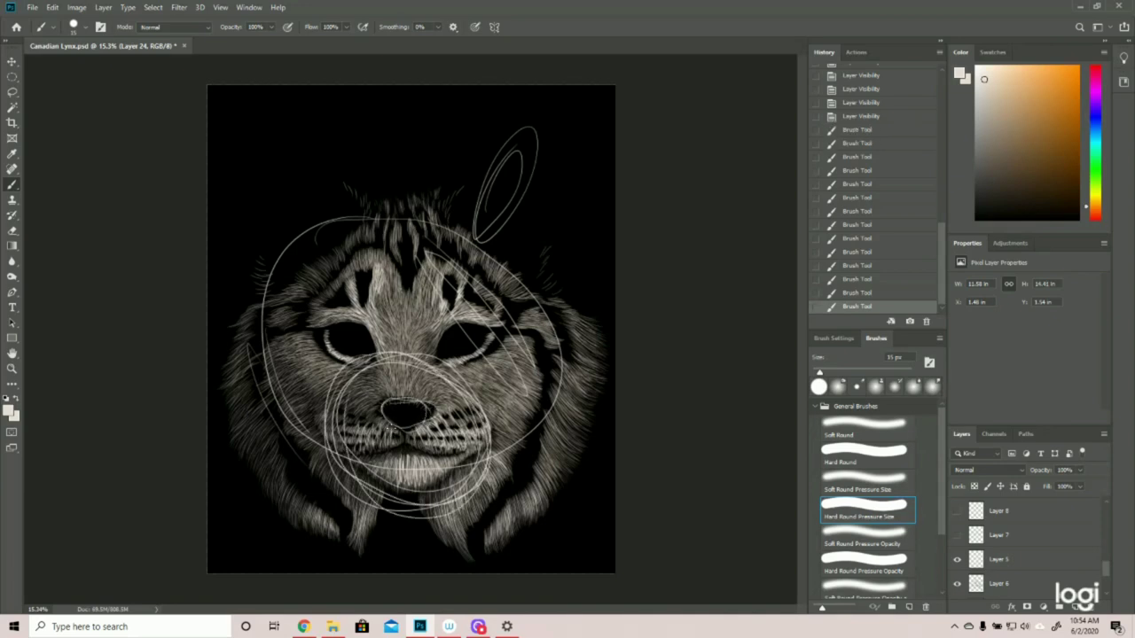
{"action": "left_click_drag", "start_coordinate": [378, 439], "coordinate": [361, 411]}
{"action": "mouse_move", "coordinate": [479, 396]}
{"action": "left_mouse_down"}
{"action": "mouse_move", "coordinate": [379, 413]}
{"action": "mouse_move", "coordinate": [403, 423]}
{"action": "left_mouse_up"}
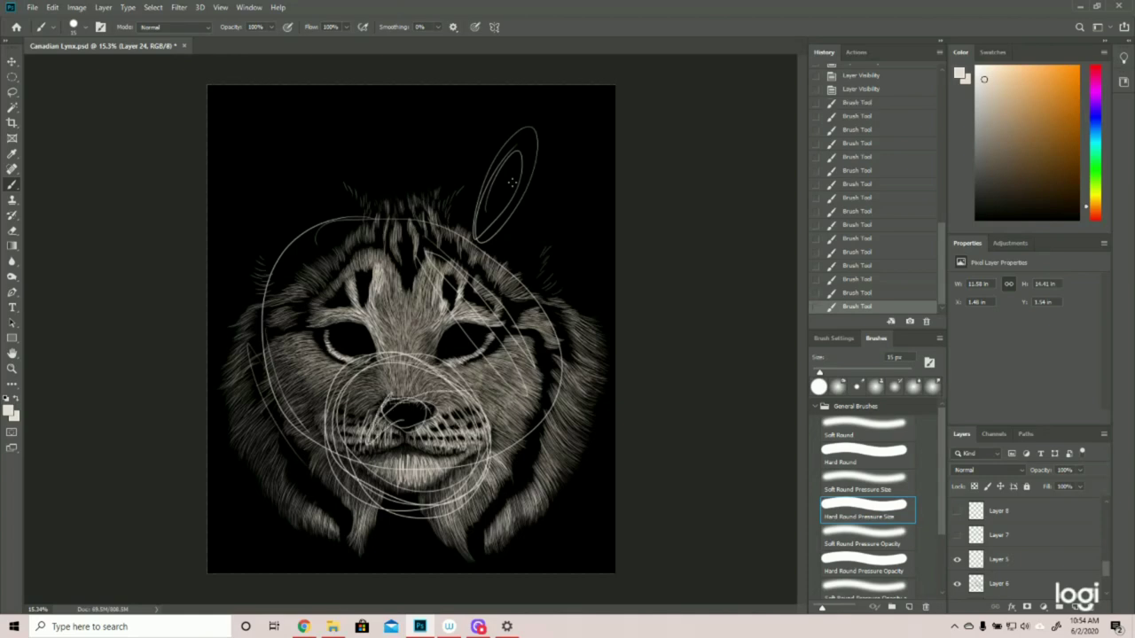
{"action": "left_click", "coordinate": [860, 90]}
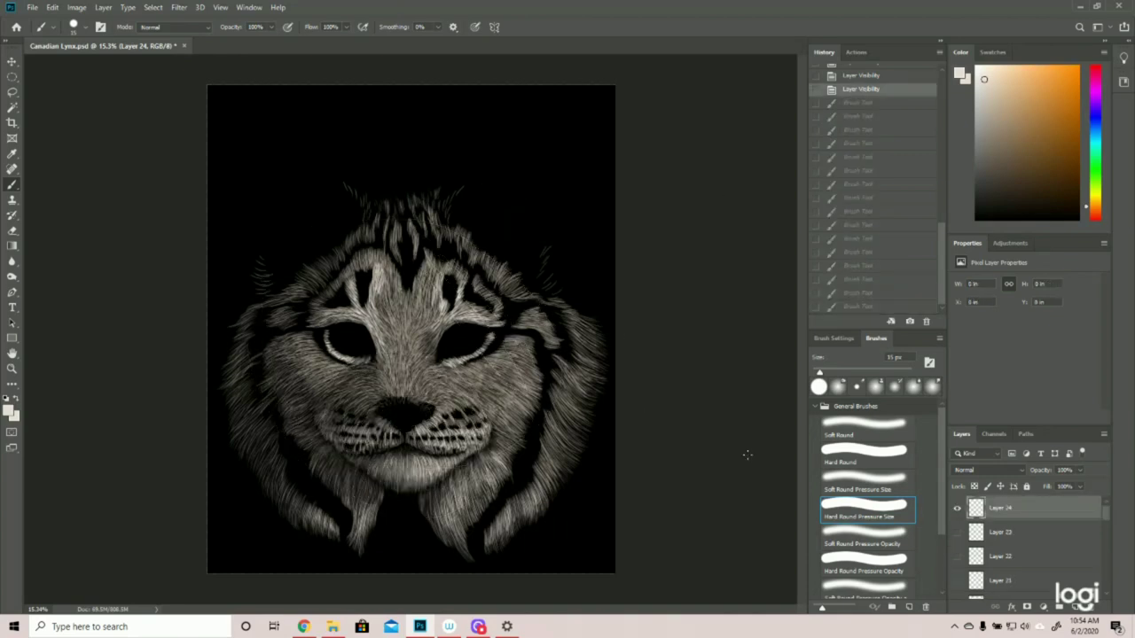
- Toggle Layer 7's visibility to compare the fur with and without it, leaving it shown
{"action": "left_click_drag", "start_coordinate": [1110, 514], "coordinate": [1109, 569]}
{"action": "left_click", "coordinate": [957, 534]}
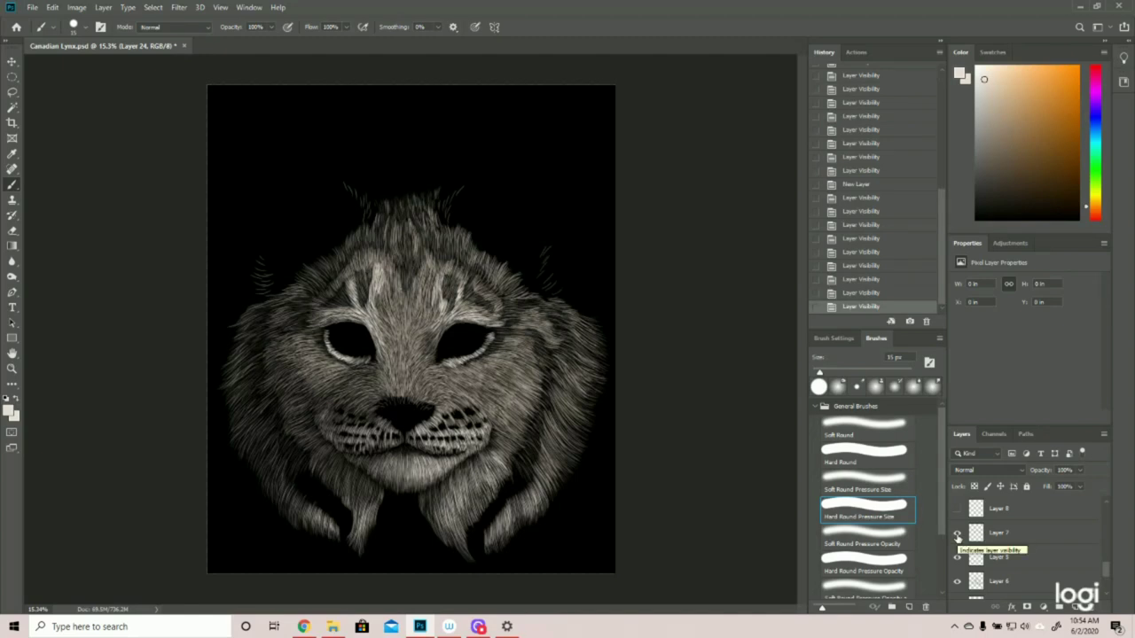
{"action": "left_click", "coordinate": [957, 536]}
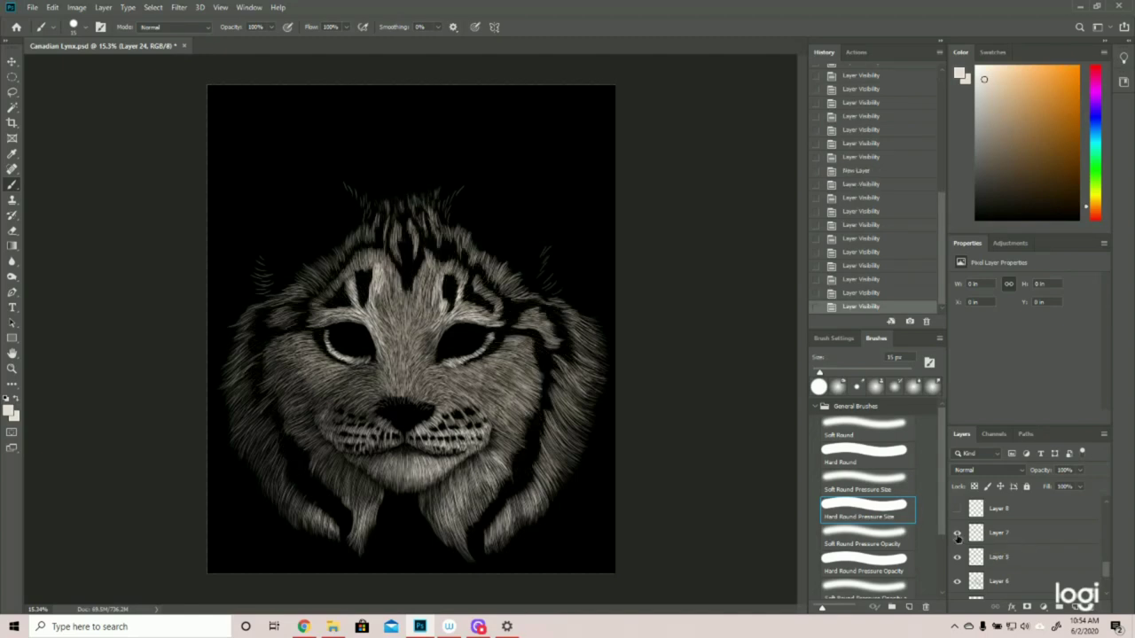
{"action": "left_click", "coordinate": [957, 535]}
- Examine the forehead fur strokes up close on both sides of the head
{"action": "left_click", "coordinate": [10, 371]}
{"action": "mouse_move", "coordinate": [458, 262]}
{"action": "left_mouse_down"}
{"action": "mouse_move", "coordinate": [509, 262]}
{"action": "mouse_move", "coordinate": [462, 267]}
{"action": "left_mouse_up"}
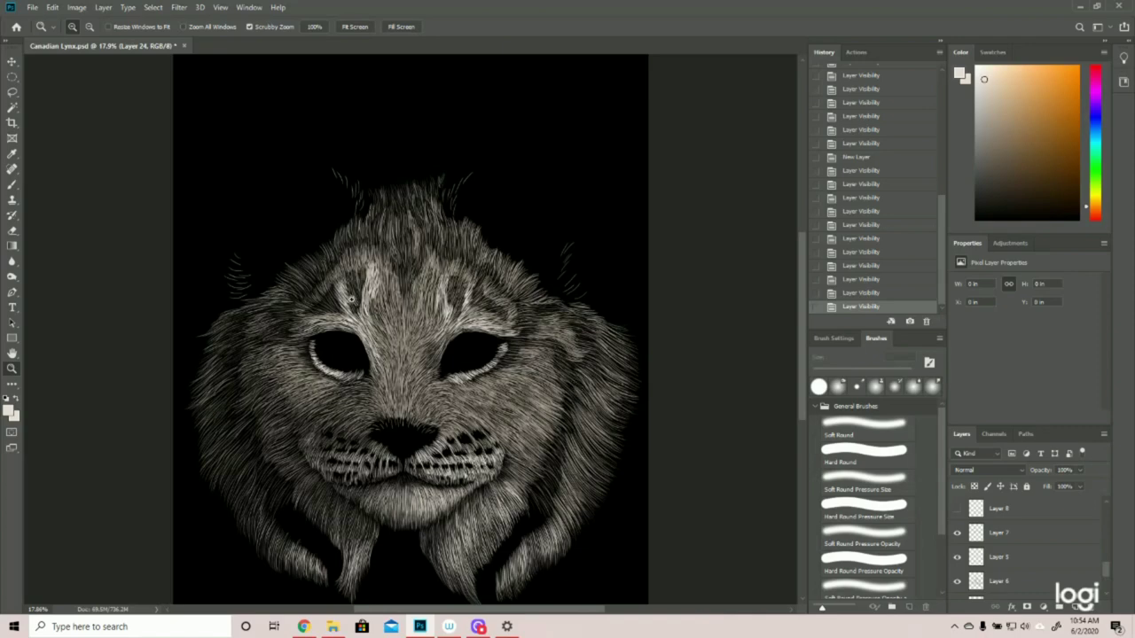
{"action": "left_click_drag", "start_coordinate": [444, 236], "coordinate": [511, 238]}
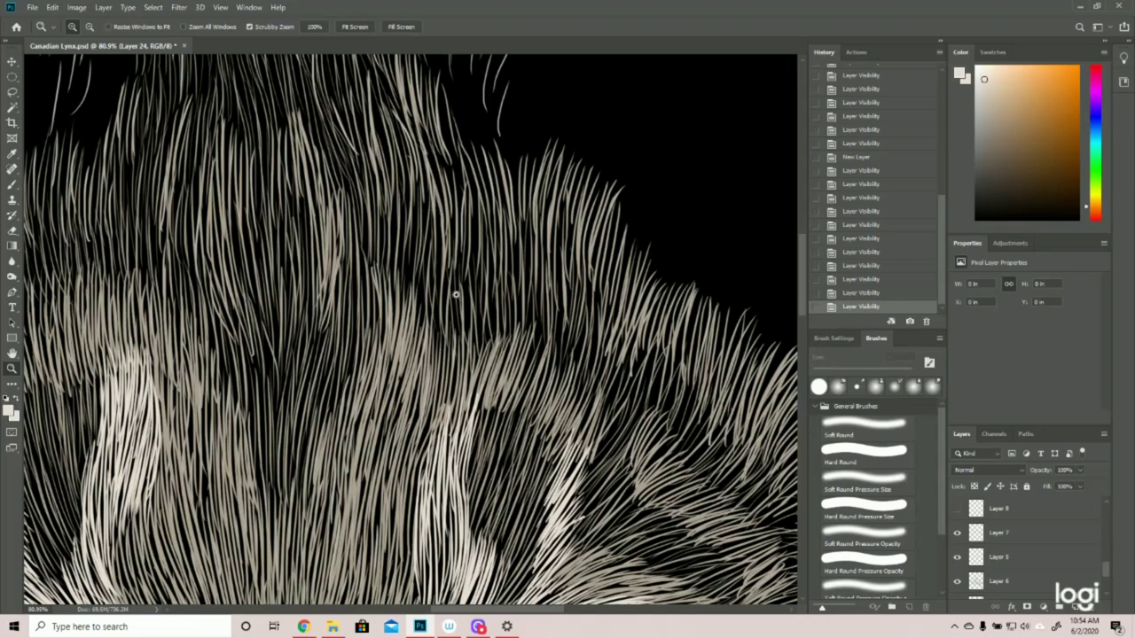
{"action": "left_click_drag", "start_coordinate": [367, 335], "coordinate": [537, 374]}
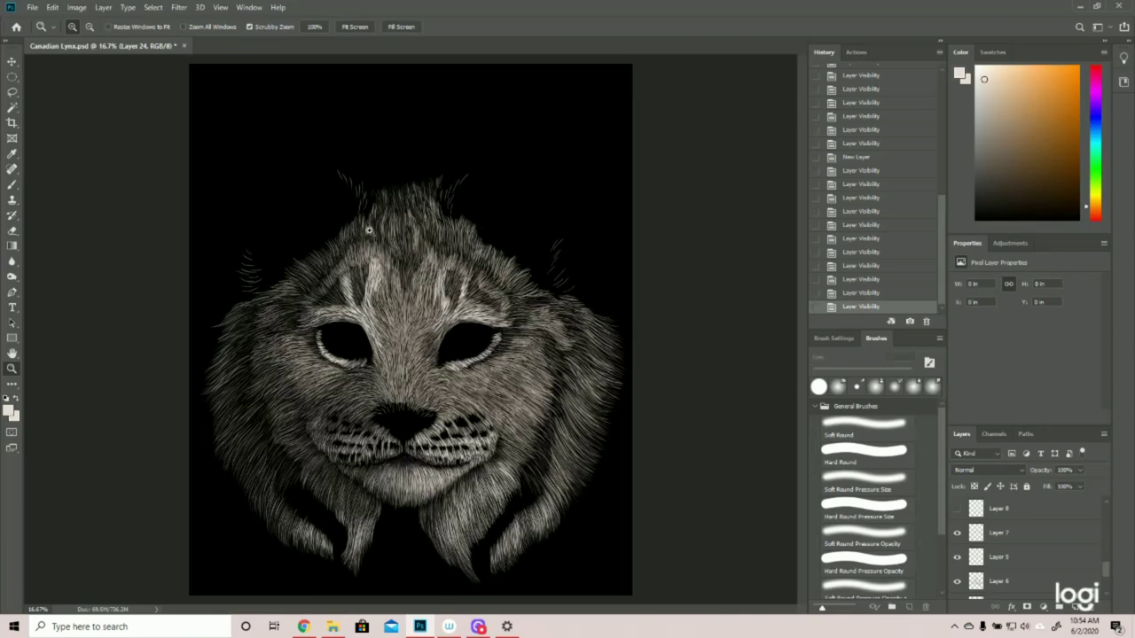
{"action": "scroll", "coordinate": [396, 241], "scroll_direction": "up", "scroll_amount": 4}
{"action": "scroll", "coordinate": [444, 238], "scroll_direction": "up", "scroll_amount": 2}
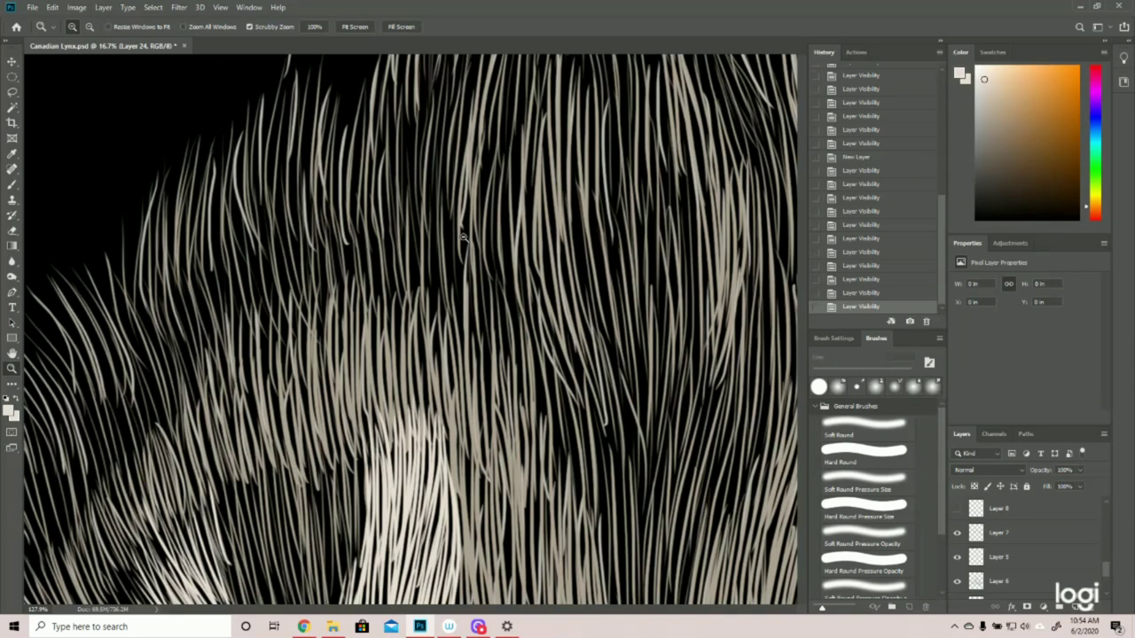
- Brush short hair-direction strokes across the upper forehead and outside the right-hand eye, and revert them to the last layer-visibility state
{"action": "scroll", "coordinate": [463, 237], "scroll_direction": "down", "scroll_amount": 6}
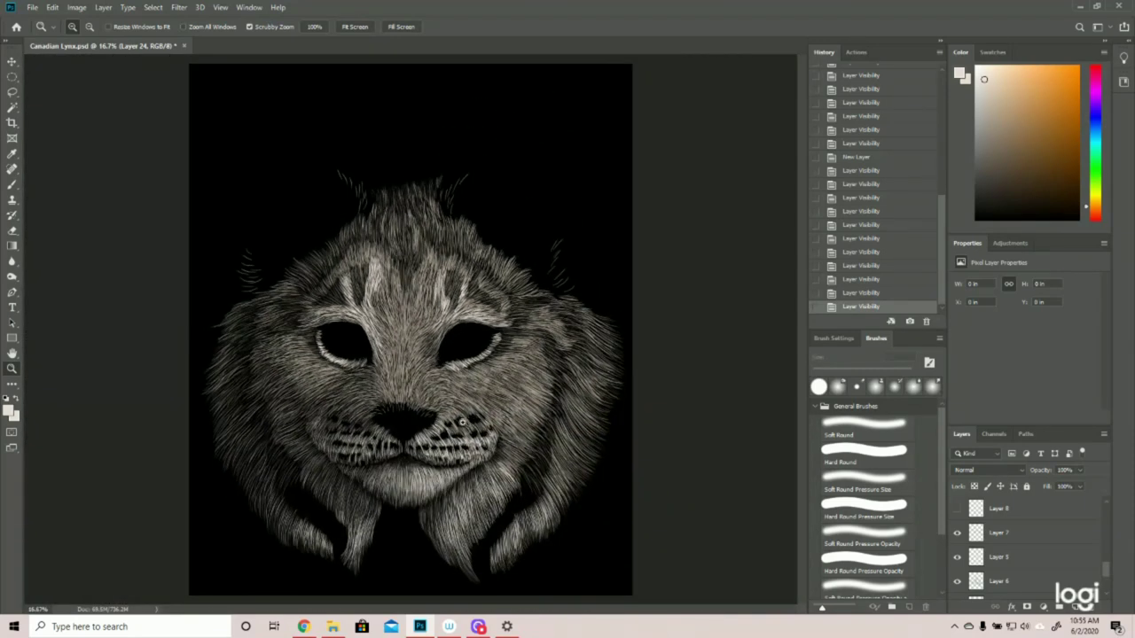
{"action": "left_click", "coordinate": [12, 184]}
{"action": "left_click_drag", "start_coordinate": [368, 252], "coordinate": [414, 227]}
{"action": "mouse_move", "coordinate": [418, 237]}
{"action": "left_mouse_down"}
{"action": "mouse_move", "coordinate": [428, 265]}
{"action": "mouse_move", "coordinate": [440, 229]}
{"action": "left_mouse_up"}
{"action": "left_click_drag", "start_coordinate": [450, 261], "coordinate": [450, 234]}
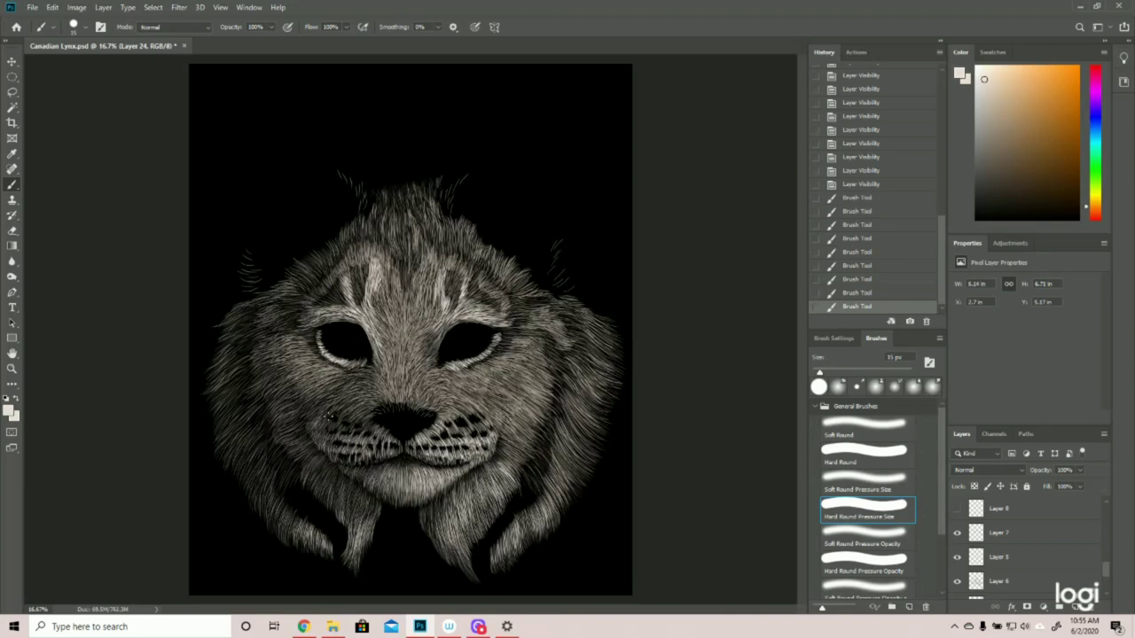
{"action": "left_click_drag", "start_coordinate": [508, 316], "coordinate": [532, 307]}
{"action": "mouse_move", "coordinate": [526, 326]}
{"action": "left_mouse_down"}
{"action": "mouse_move", "coordinate": [540, 316]}
{"action": "mouse_move", "coordinate": [558, 334]}
{"action": "left_mouse_up"}
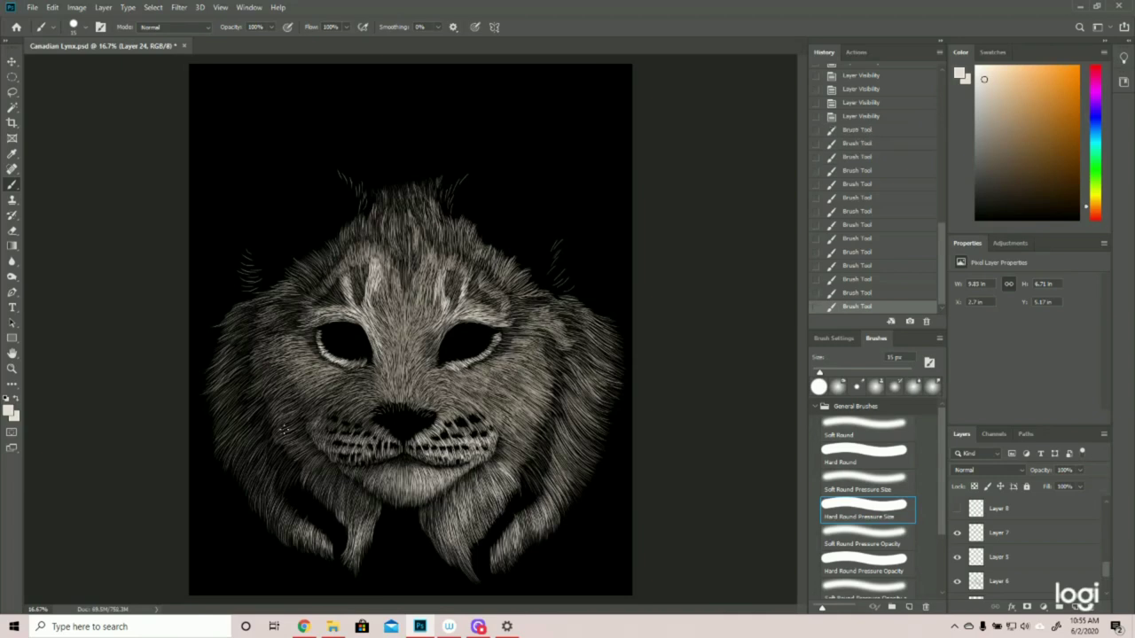
{"action": "left_click_drag", "start_coordinate": [350, 258], "coordinate": [338, 243]}
{"action": "mouse_move", "coordinate": [341, 267]}
{"action": "left_mouse_down"}
{"action": "mouse_move", "coordinate": [333, 247]}
{"action": "mouse_move", "coordinate": [326, 259]}
{"action": "left_mouse_up"}
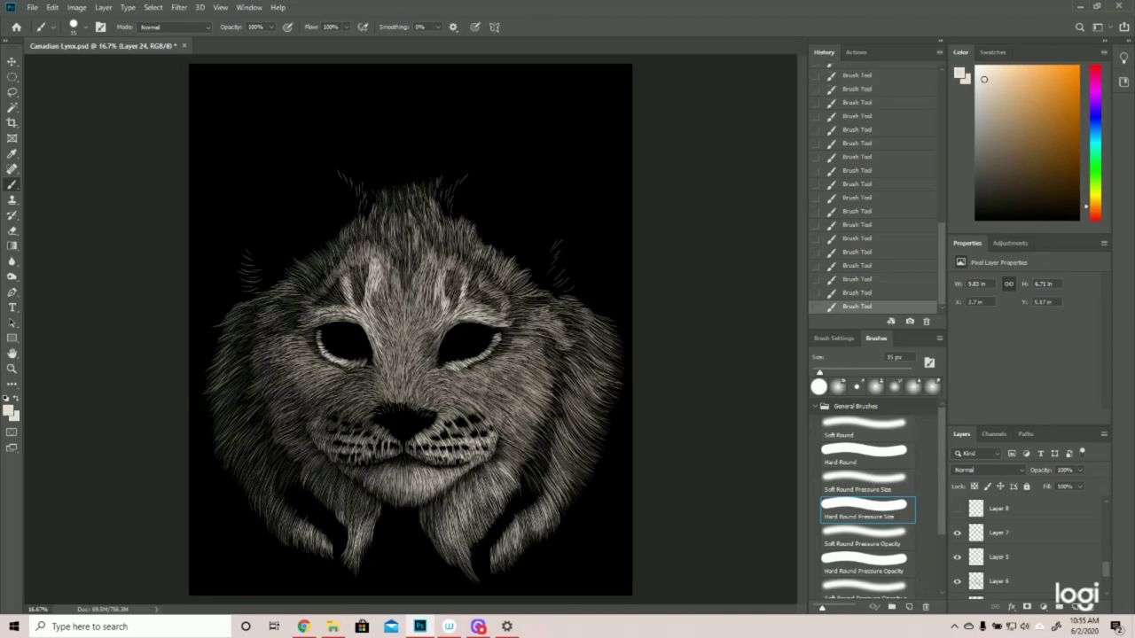
{"action": "left_click_drag", "start_coordinate": [943, 251], "coordinate": [943, 203]}
{"action": "left_click", "coordinate": [860, 196]}
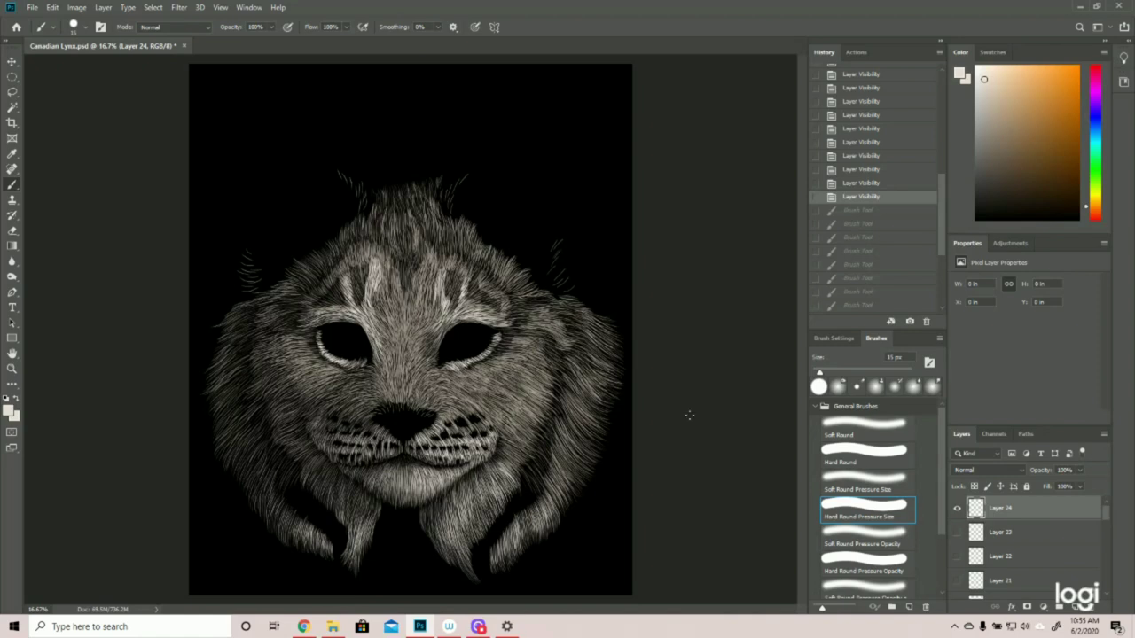
- Show Layer 8, toggling it off and on to compare, and inspect the fur around the nose and mouth up close
{"action": "left_click_drag", "start_coordinate": [1108, 518], "coordinate": [1112, 572]}
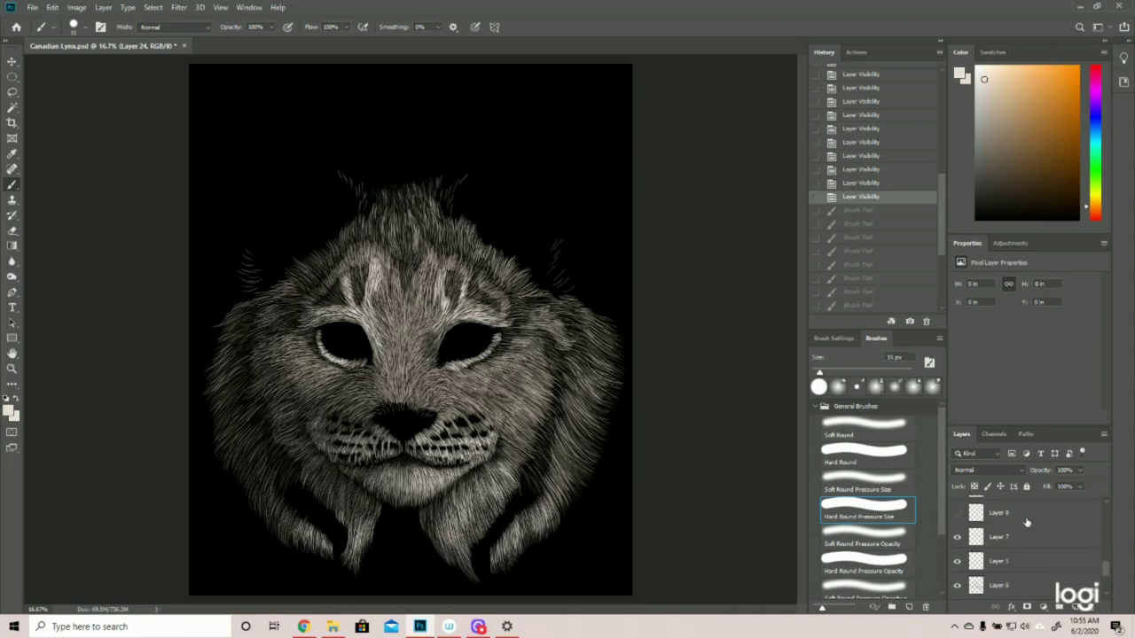
{"action": "left_click", "coordinate": [956, 514]}
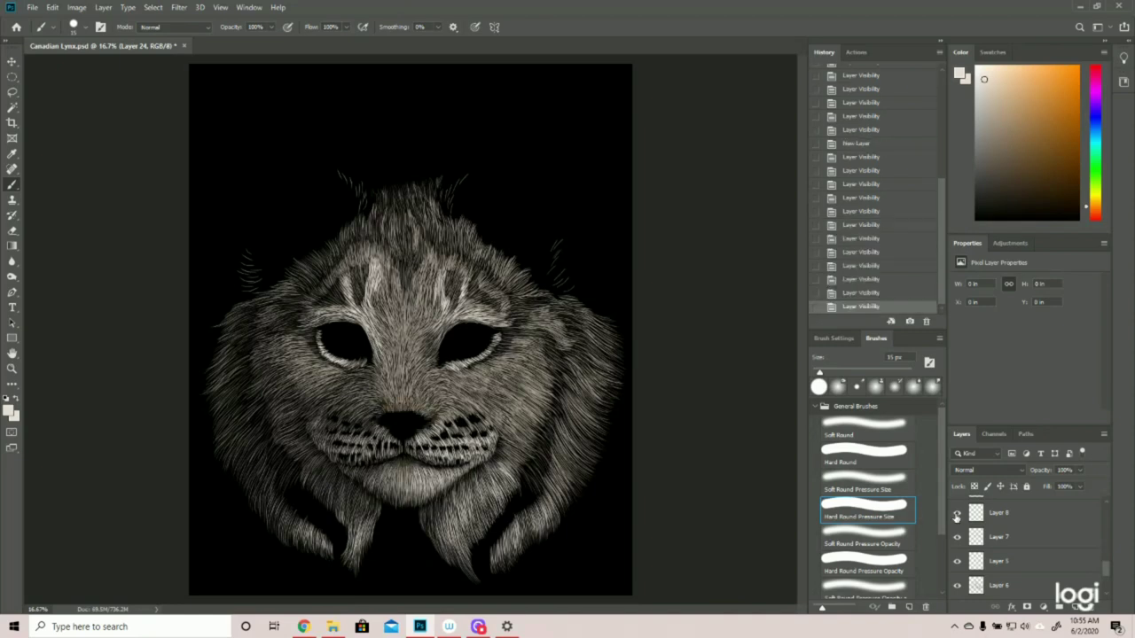
{"action": "left_click", "coordinate": [956, 514]}
{"action": "left_click", "coordinate": [956, 515]}
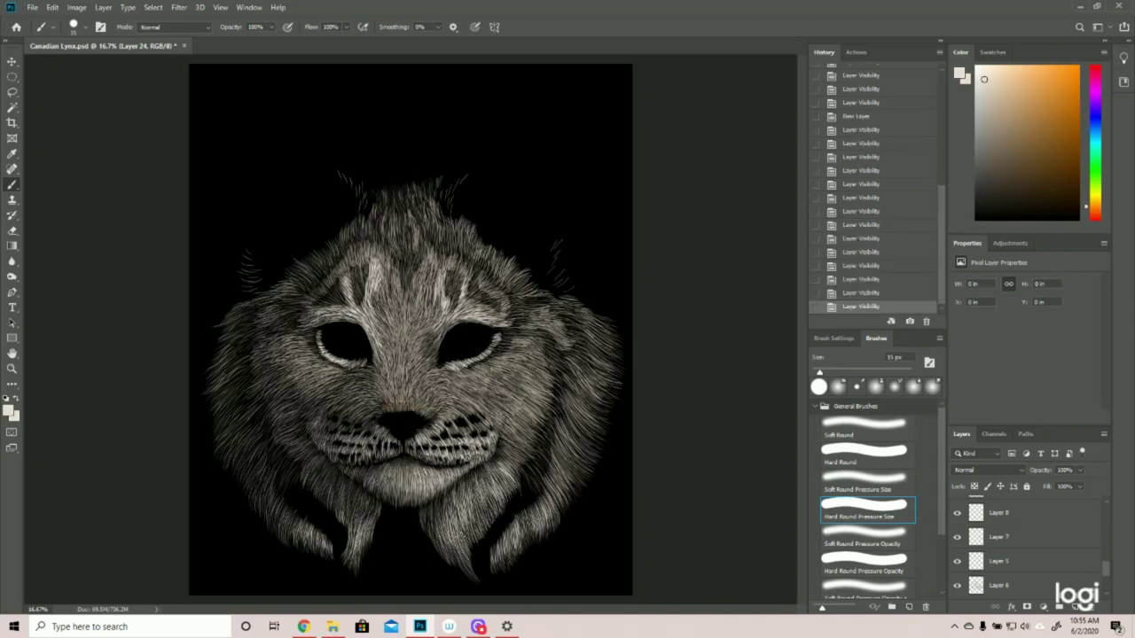
{"action": "left_click", "coordinate": [9, 371]}
{"action": "left_click_drag", "start_coordinate": [394, 480], "coordinate": [493, 299]}
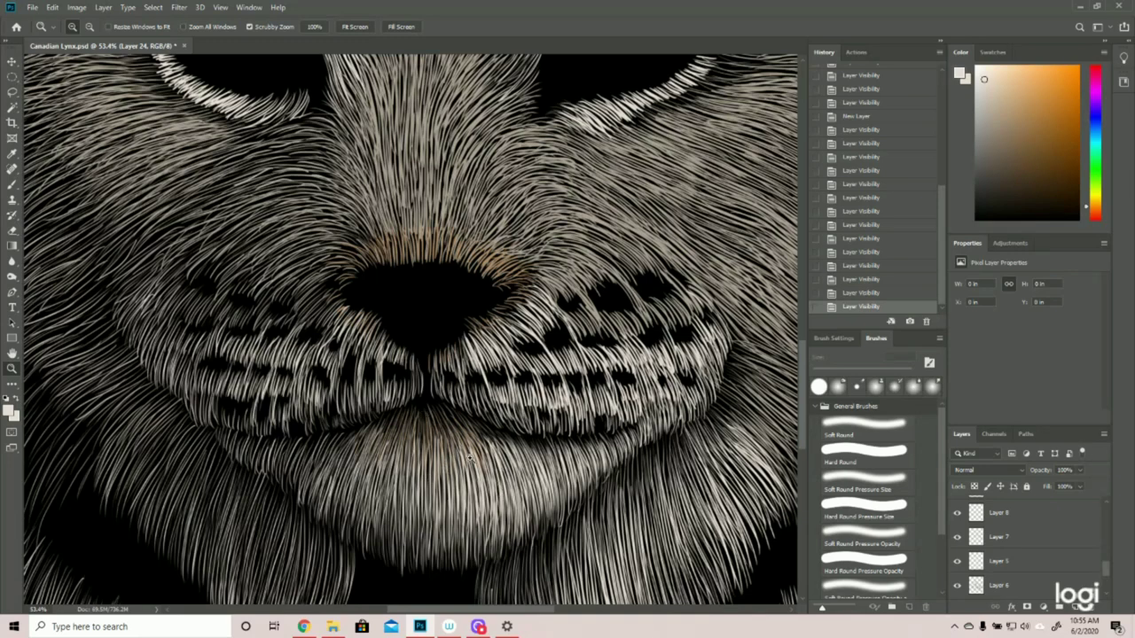
{"action": "left_click_drag", "start_coordinate": [531, 399], "coordinate": [466, 364]}
{"action": "left_click", "coordinate": [432, 359]}
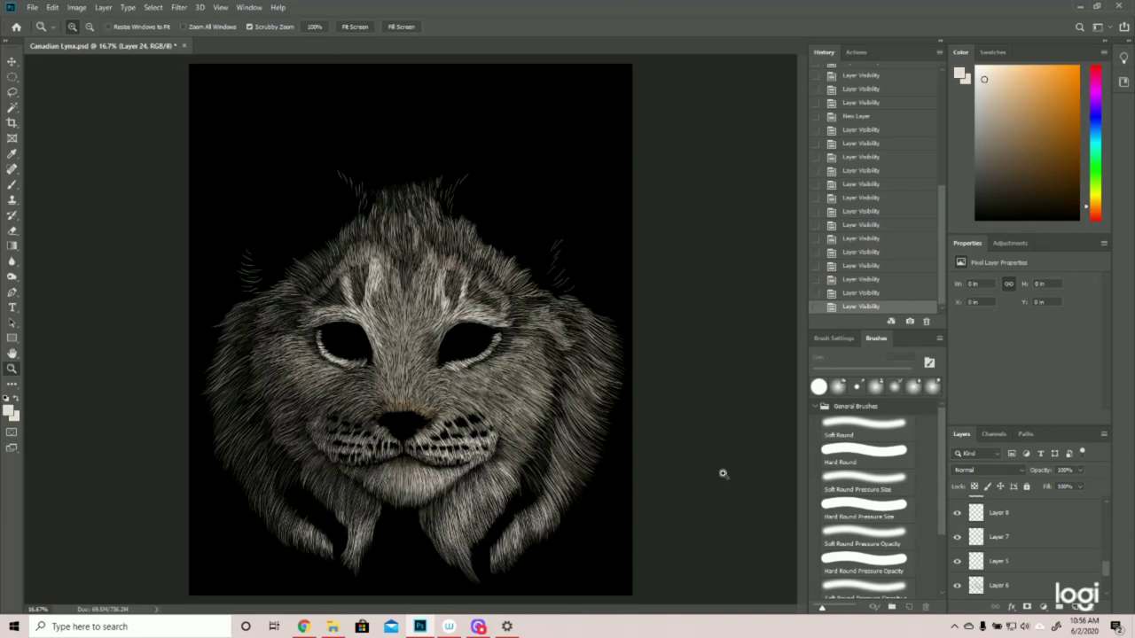
- Show Layers 9, 10 and 11 one after another to build up the fur around the ears
{"action": "scroll", "coordinate": [1029, 550], "scroll_direction": "up", "scroll_amount": 2}
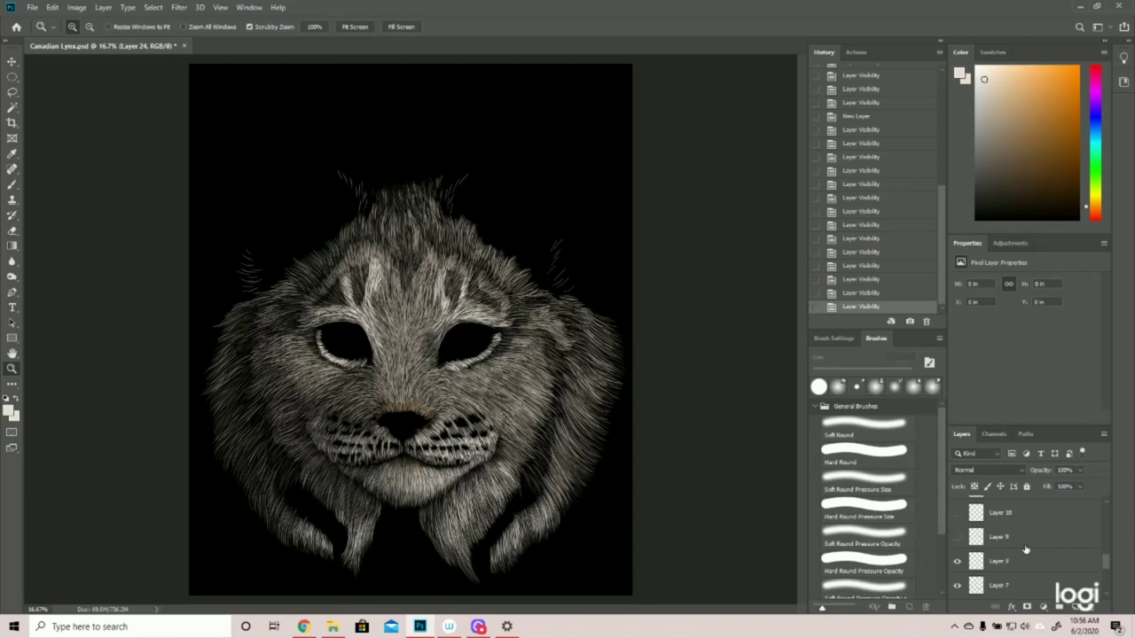
{"action": "left_click", "coordinate": [957, 537]}
{"action": "left_click_drag", "start_coordinate": [509, 135], "coordinate": [524, 159]}
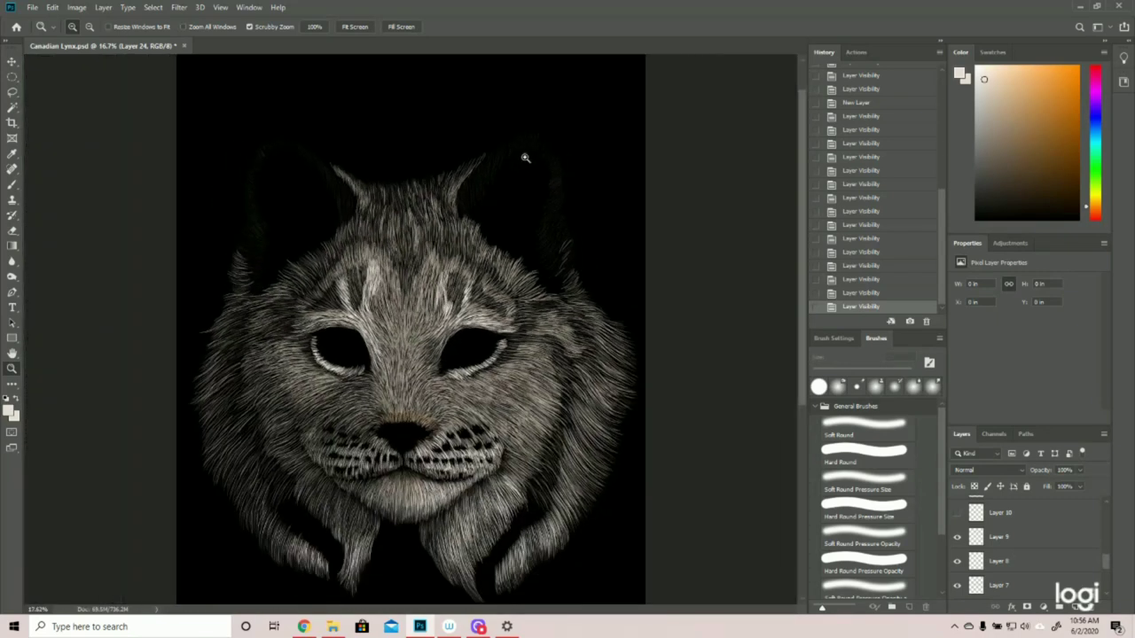
{"action": "left_click", "coordinate": [957, 514]}
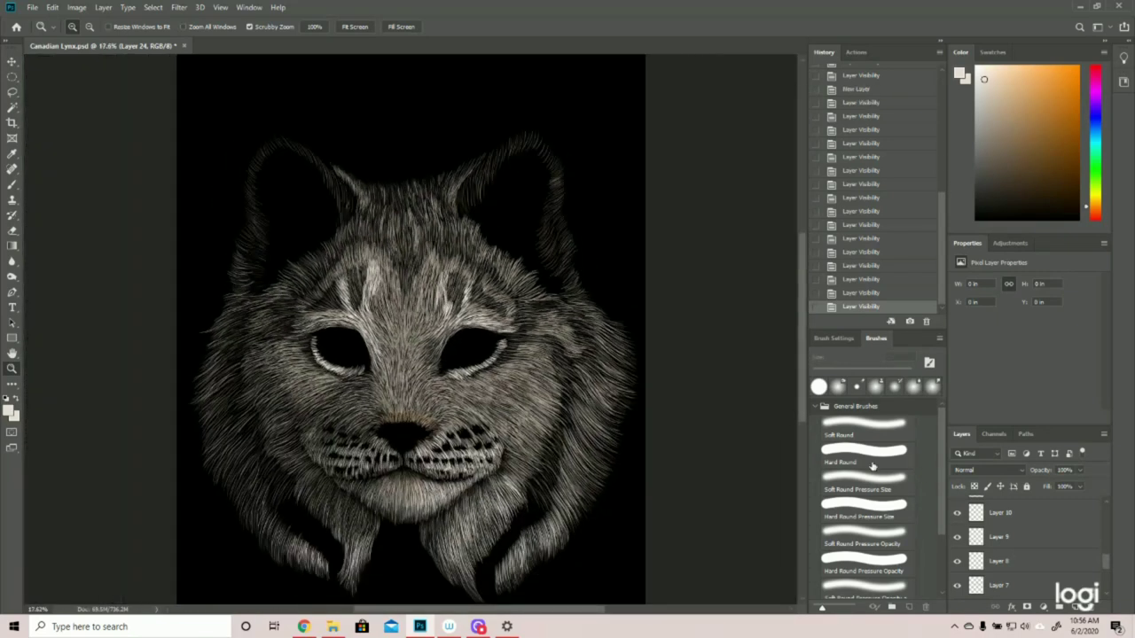
{"action": "scroll", "coordinate": [1056, 590], "scroll_direction": "up", "scroll_amount": 2}
{"action": "left_click", "coordinate": [957, 537]}
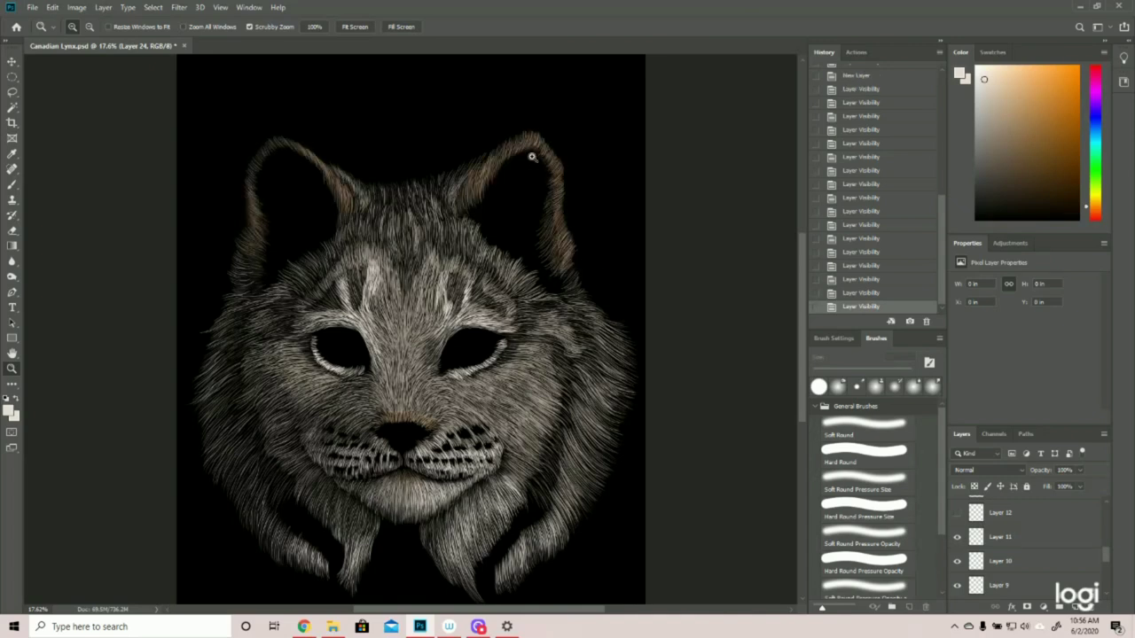
- Outline the right-hand ear, circle the face with a large oval, mark the left-hand ear's sides, and revert the guide strokes
{"action": "left_click", "coordinate": [12, 183]}
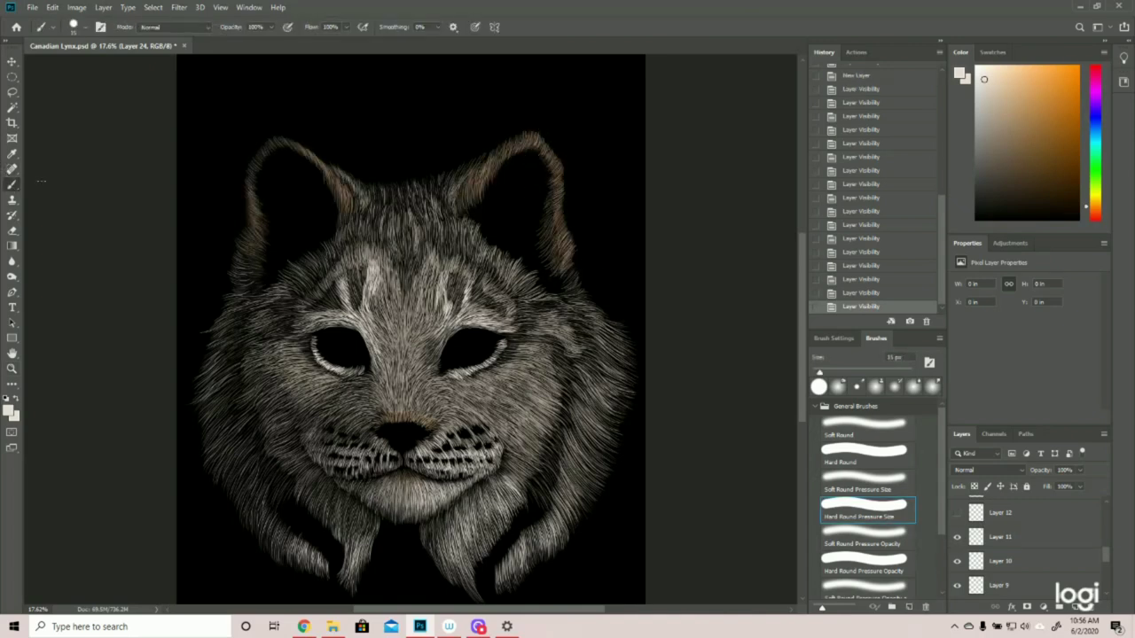
{"action": "mouse_move", "coordinate": [454, 188]}
{"action": "left_mouse_down"}
{"action": "mouse_move", "coordinate": [543, 135]}
{"action": "mouse_move", "coordinate": [576, 316]}
{"action": "left_mouse_up"}
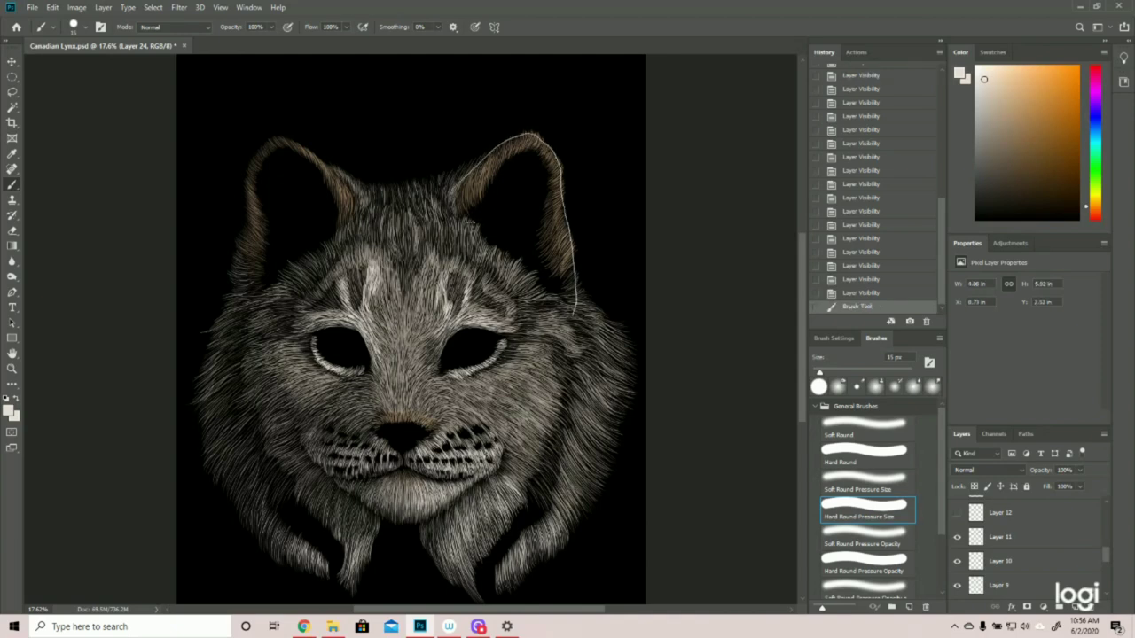
{"action": "left_click_drag", "start_coordinate": [456, 220], "coordinate": [557, 316]}
{"action": "mouse_move", "coordinate": [467, 241]}
{"action": "left_mouse_down"}
{"action": "mouse_move", "coordinate": [484, 197]}
{"action": "mouse_move", "coordinate": [543, 151]}
{"action": "mouse_move", "coordinate": [550, 307]}
{"action": "left_mouse_up"}
{"action": "mouse_move", "coordinate": [366, 189]}
{"action": "left_mouse_down"}
{"action": "mouse_move", "coordinate": [546, 224]}
{"action": "mouse_move", "coordinate": [527, 486]}
{"action": "mouse_move", "coordinate": [238, 277]}
{"action": "mouse_move", "coordinate": [443, 190]}
{"action": "left_mouse_up"}
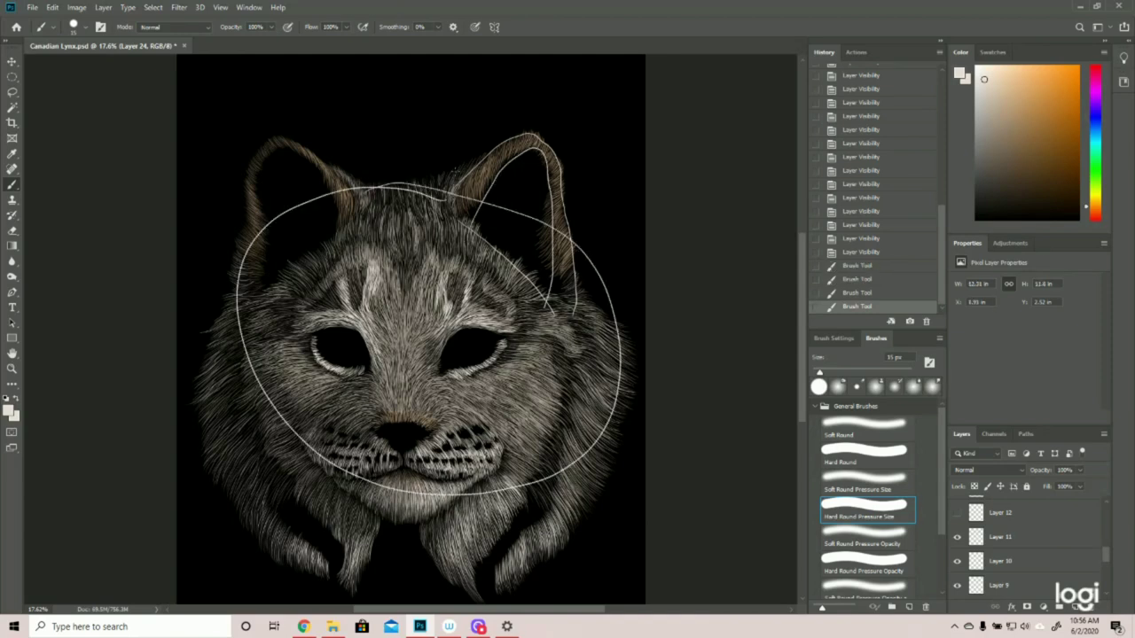
{"action": "left_click_drag", "start_coordinate": [346, 192], "coordinate": [351, 235]}
{"action": "left_click_drag", "start_coordinate": [253, 221], "coordinate": [264, 303]}
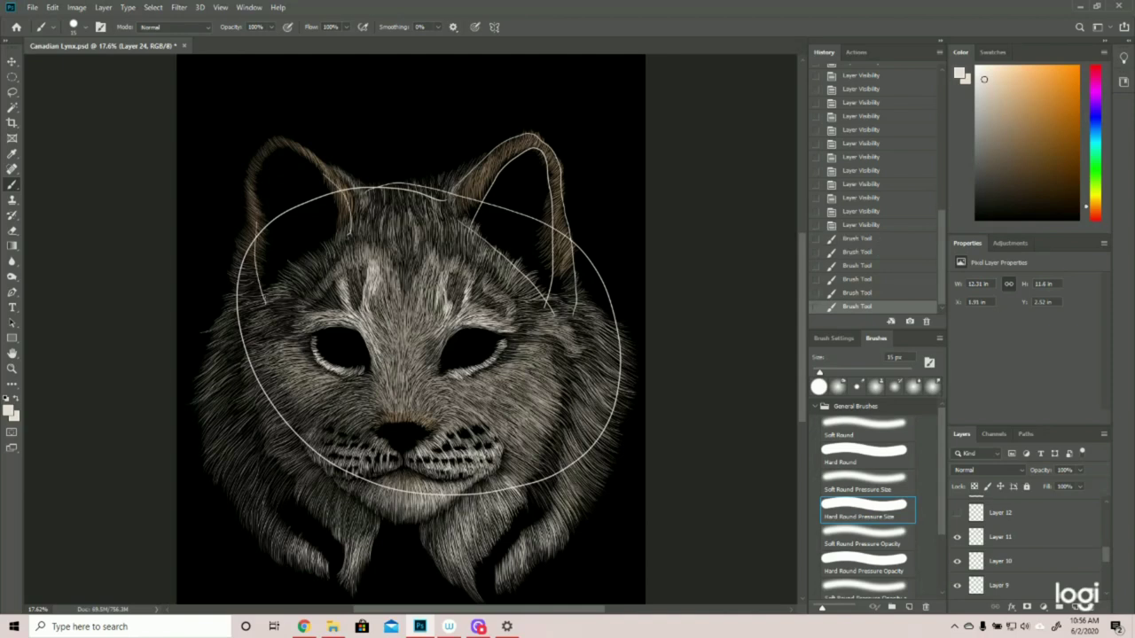
{"action": "left_click", "coordinate": [867, 227]}
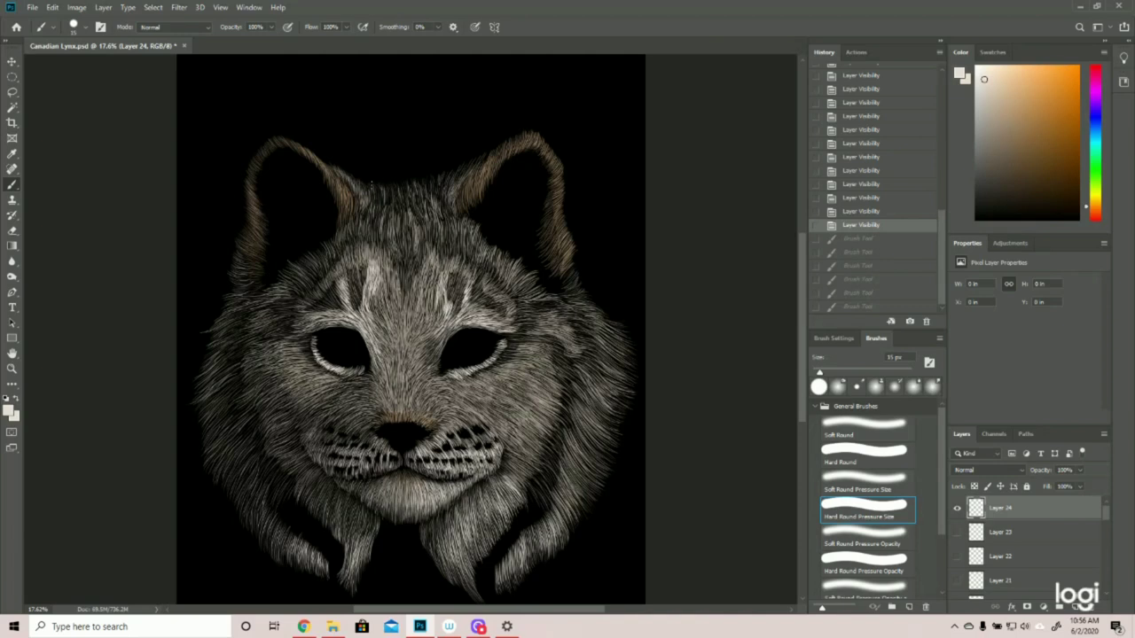
- Brush a pointed ear shape above the head and two curved outlines around the right-hand ear, reverting each stroke
{"action": "mouse_move", "coordinate": [371, 188]}
{"action": "left_mouse_down"}
{"action": "mouse_move", "coordinate": [392, 113]}
{"action": "mouse_move", "coordinate": [425, 188]}
{"action": "left_mouse_up"}
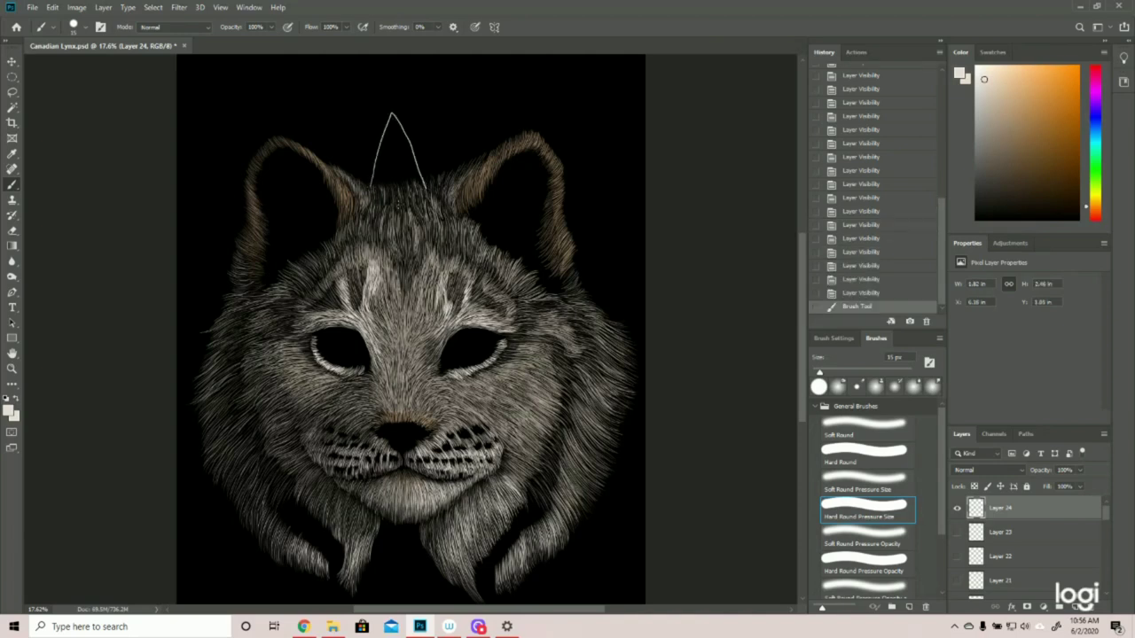
{"action": "left_click", "coordinate": [874, 295]}
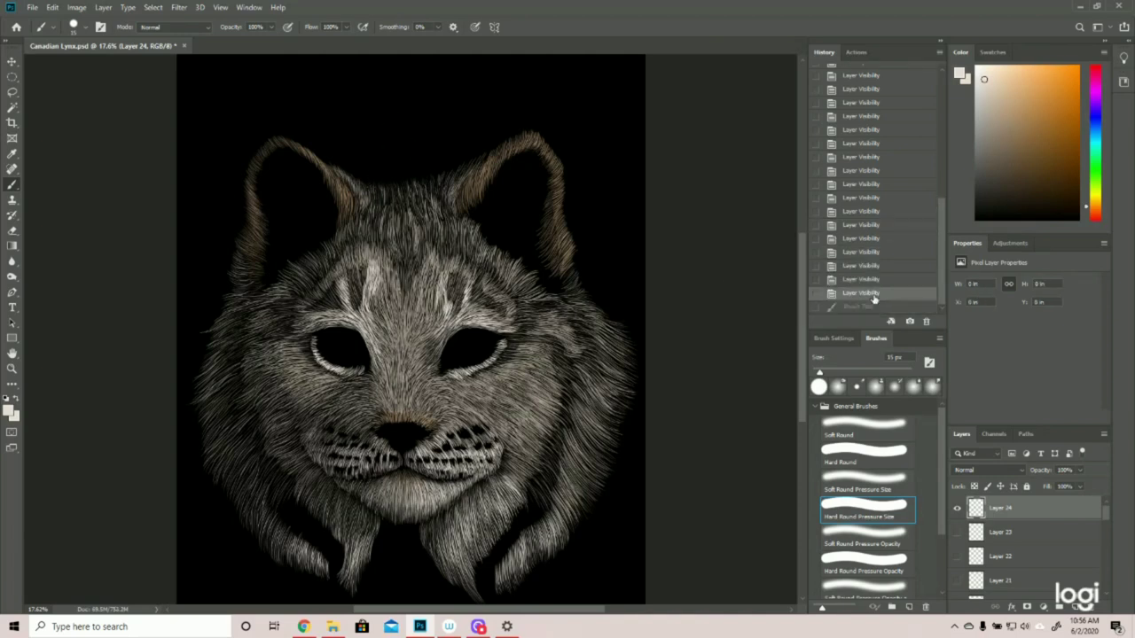
{"action": "mouse_move", "coordinate": [450, 222]}
{"action": "left_mouse_down"}
{"action": "mouse_move", "coordinate": [482, 174]}
{"action": "mouse_move", "coordinate": [557, 177]}
{"action": "mouse_move", "coordinate": [556, 338]}
{"action": "left_mouse_up"}
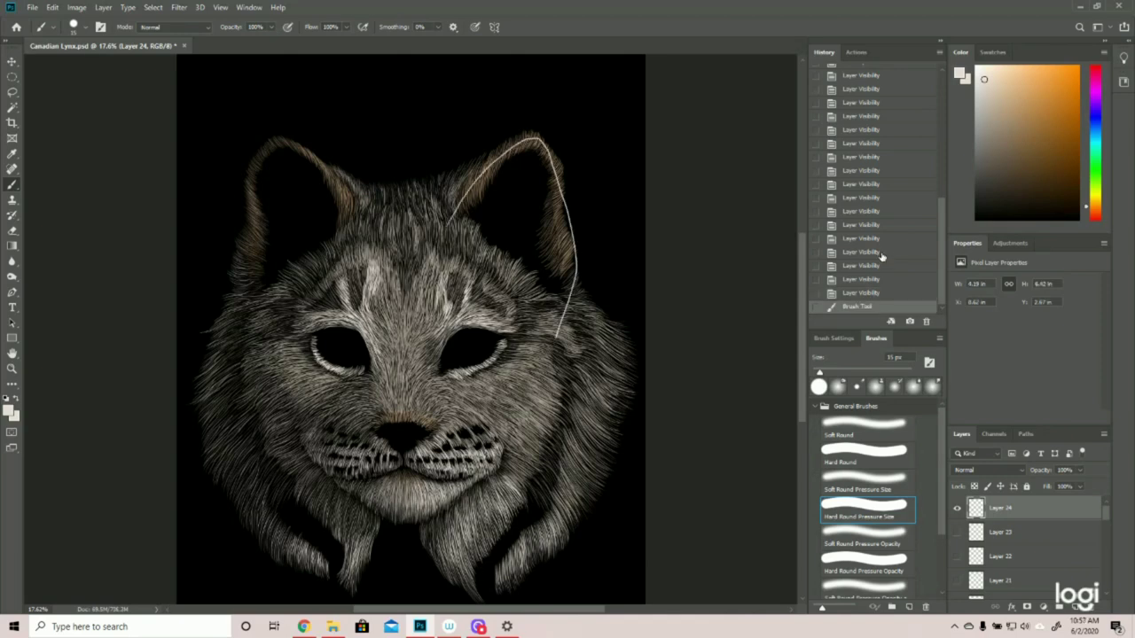
{"action": "left_click", "coordinate": [865, 295]}
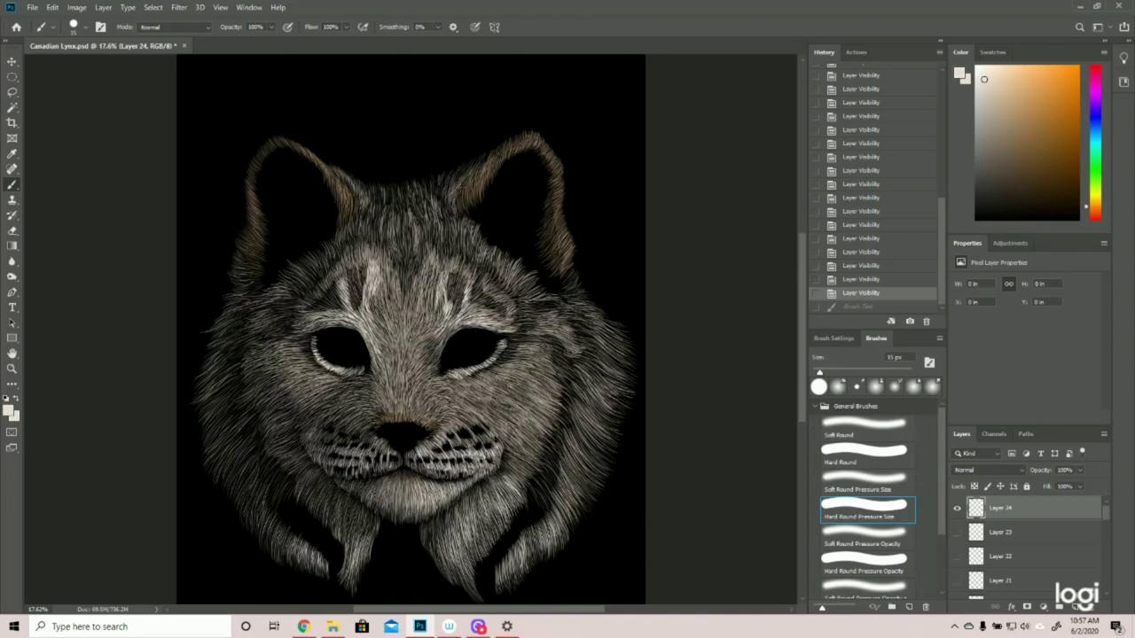
{"action": "mouse_move", "coordinate": [454, 206]}
{"action": "left_mouse_down"}
{"action": "mouse_move", "coordinate": [576, 264]}
{"action": "mouse_move", "coordinate": [574, 288]}
{"action": "left_mouse_up"}
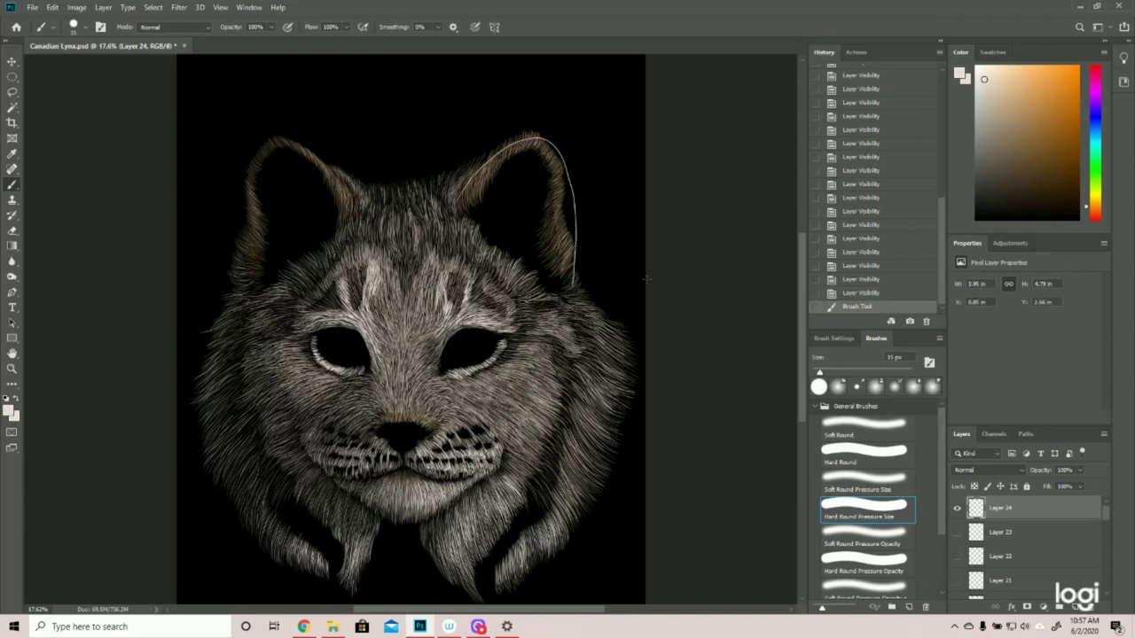
{"action": "left_click", "coordinate": [864, 295]}
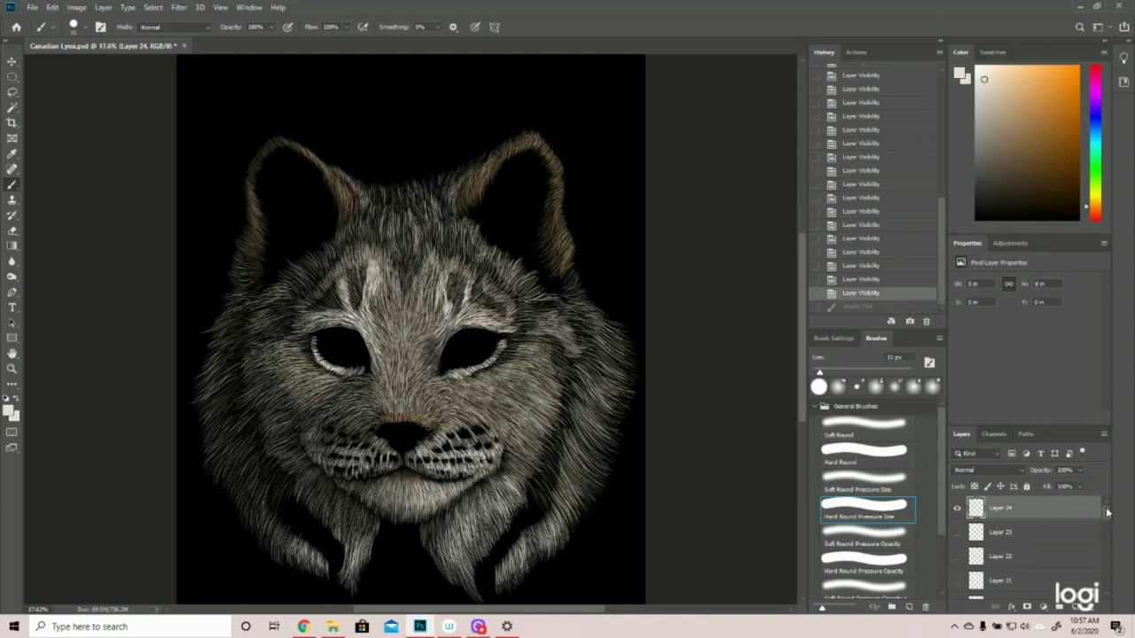
- Show Layers 12 and 13 to add the dark fur inside the ears
{"action": "scroll", "coordinate": [1107, 512], "scroll_direction": "down", "scroll_amount": 5}
{"action": "left_click", "coordinate": [956, 532]}
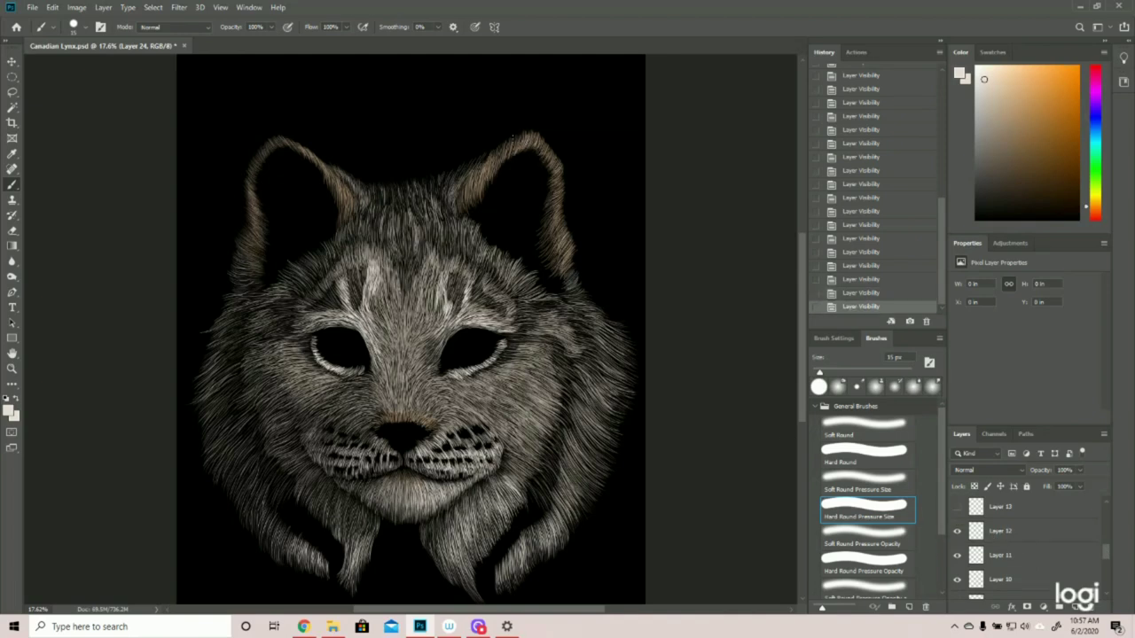
{"action": "left_click", "coordinate": [957, 508]}
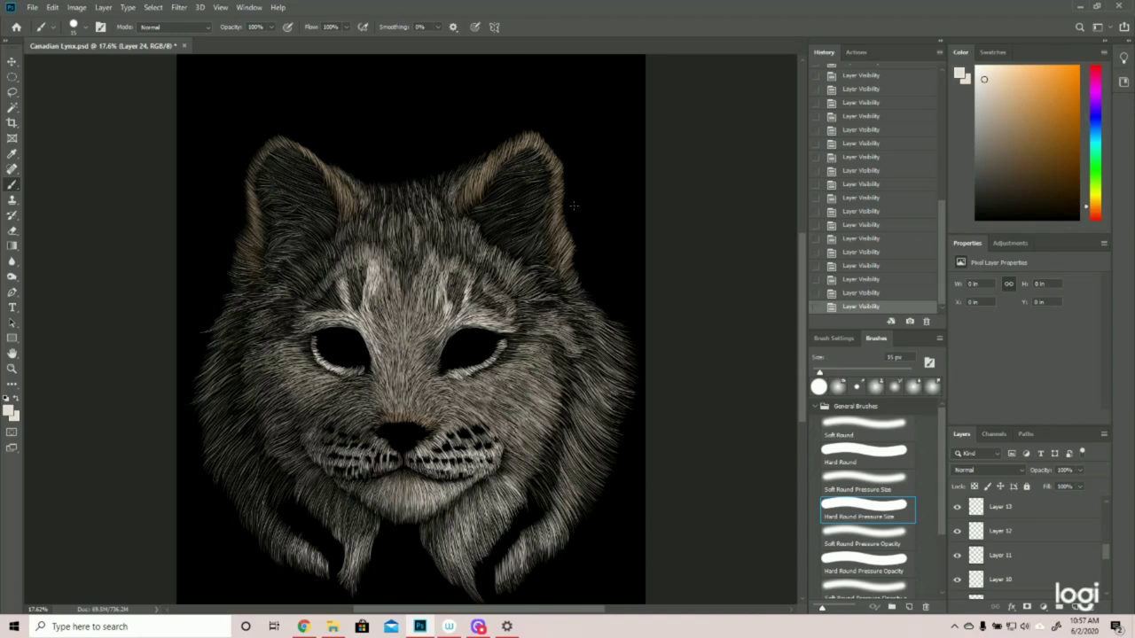
- Brush hair-direction strokes inside both ears and sample hair strokes above the head, reverting both sets
{"action": "mouse_move", "coordinate": [528, 265]}
{"action": "left_mouse_down"}
{"action": "mouse_move", "coordinate": [557, 230]}
{"action": "mouse_move", "coordinate": [545, 211]}
{"action": "mouse_move", "coordinate": [548, 142]}
{"action": "mouse_move", "coordinate": [543, 151]}
{"action": "left_mouse_up"}
{"action": "left_click_drag", "start_coordinate": [532, 161], "coordinate": [546, 124]}
{"action": "mouse_move", "coordinate": [536, 280]}
{"action": "left_mouse_down"}
{"action": "mouse_move", "coordinate": [558, 268]}
{"action": "mouse_move", "coordinate": [556, 277]}
{"action": "left_mouse_up"}
{"action": "left_click_drag", "start_coordinate": [539, 300], "coordinate": [549, 289]}
{"action": "mouse_move", "coordinate": [281, 269]}
{"action": "left_mouse_down"}
{"action": "mouse_move", "coordinate": [264, 253]}
{"action": "mouse_move", "coordinate": [275, 234]}
{"action": "mouse_move", "coordinate": [259, 197]}
{"action": "left_mouse_up"}
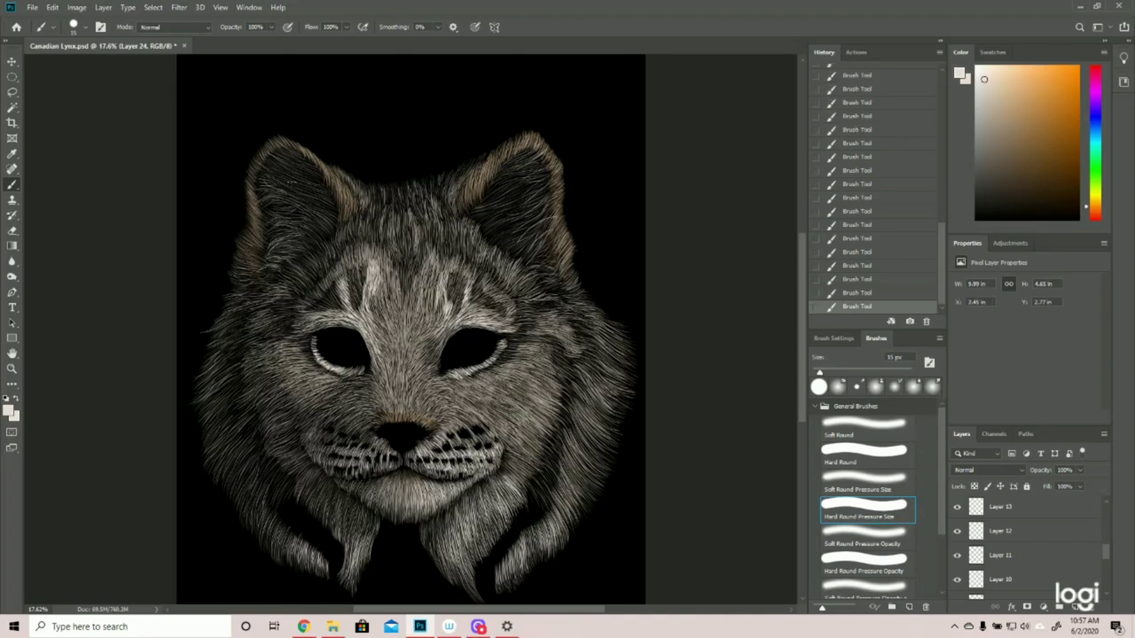
{"action": "scroll", "coordinate": [867, 112], "scroll_direction": "up", "scroll_amount": 5}
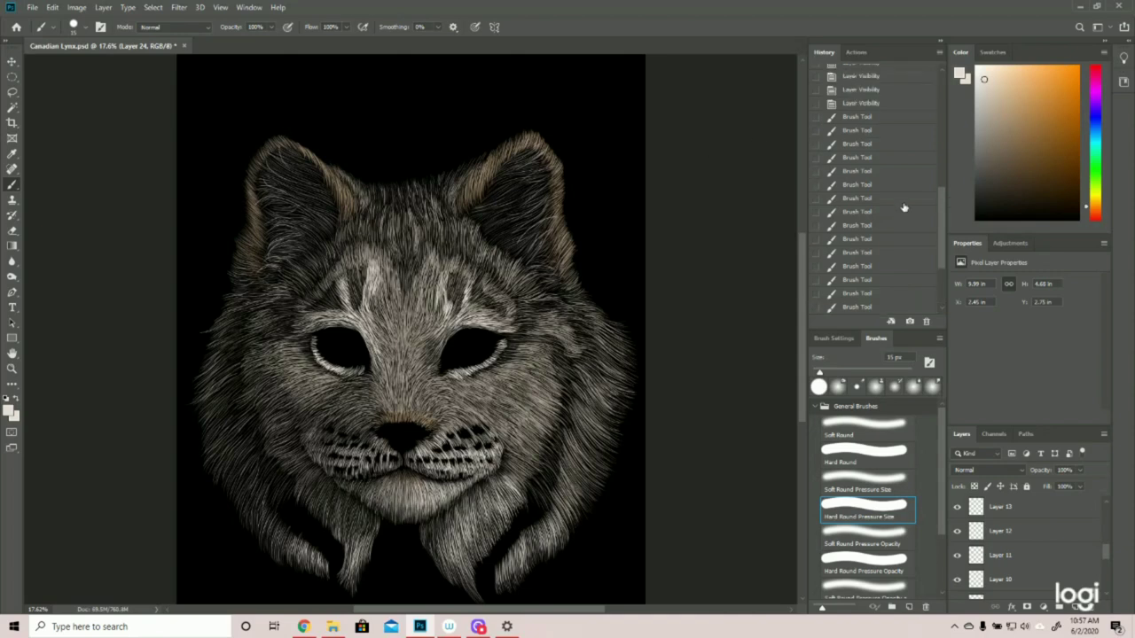
{"action": "left_click", "coordinate": [862, 191]}
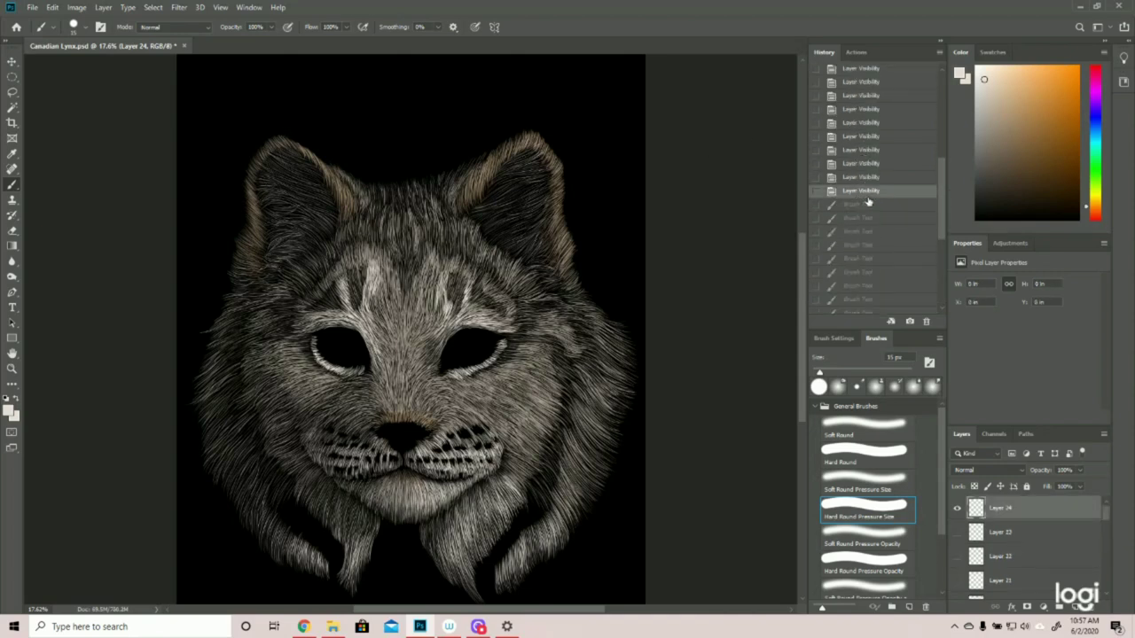
{"action": "left_click_drag", "start_coordinate": [381, 165], "coordinate": [422, 65]}
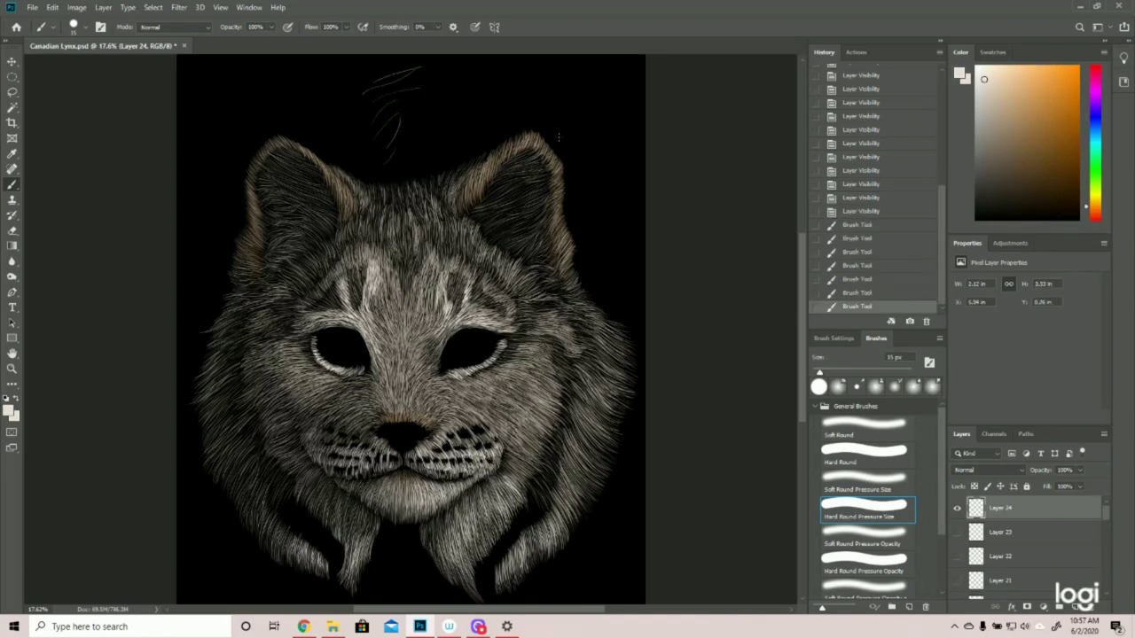
{"action": "left_click", "coordinate": [853, 212]}
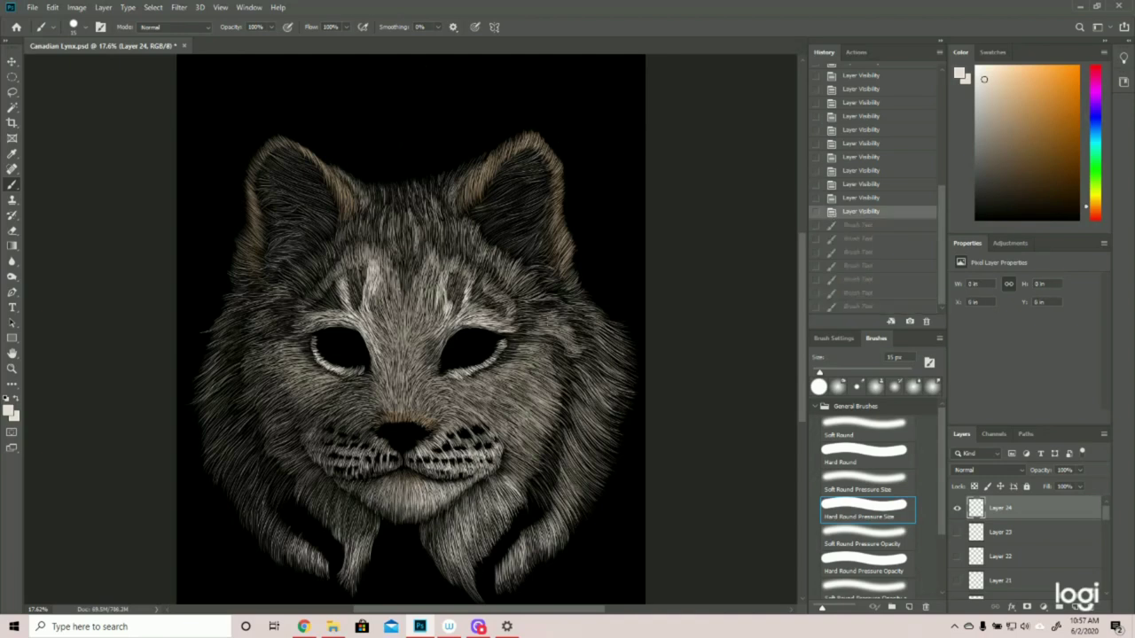
- Show Layer 14, and mark the ears with an arrow at the right-hand tip and curved guide strokes along the inner edges
{"action": "left_click_drag", "start_coordinate": [1109, 514], "coordinate": [1109, 549]}
{"action": "left_click", "coordinate": [957, 522]}
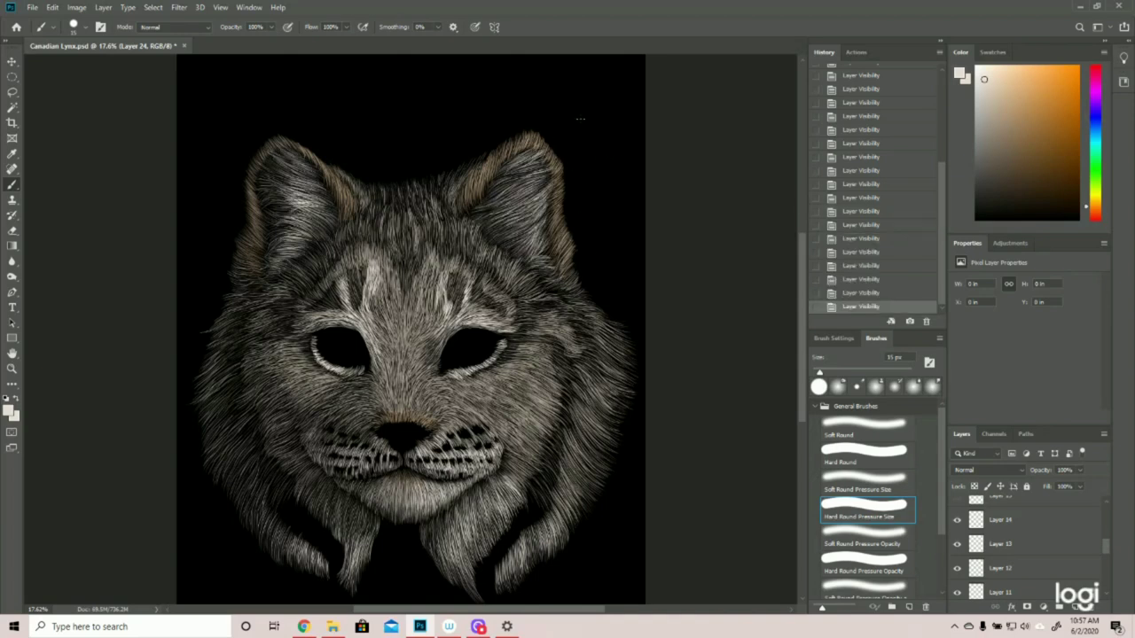
{"action": "mouse_move", "coordinate": [570, 119]}
{"action": "left_mouse_down"}
{"action": "mouse_move", "coordinate": [540, 191]}
{"action": "mouse_move", "coordinate": [540, 241]}
{"action": "mouse_move", "coordinate": [535, 156]}
{"action": "left_mouse_up"}
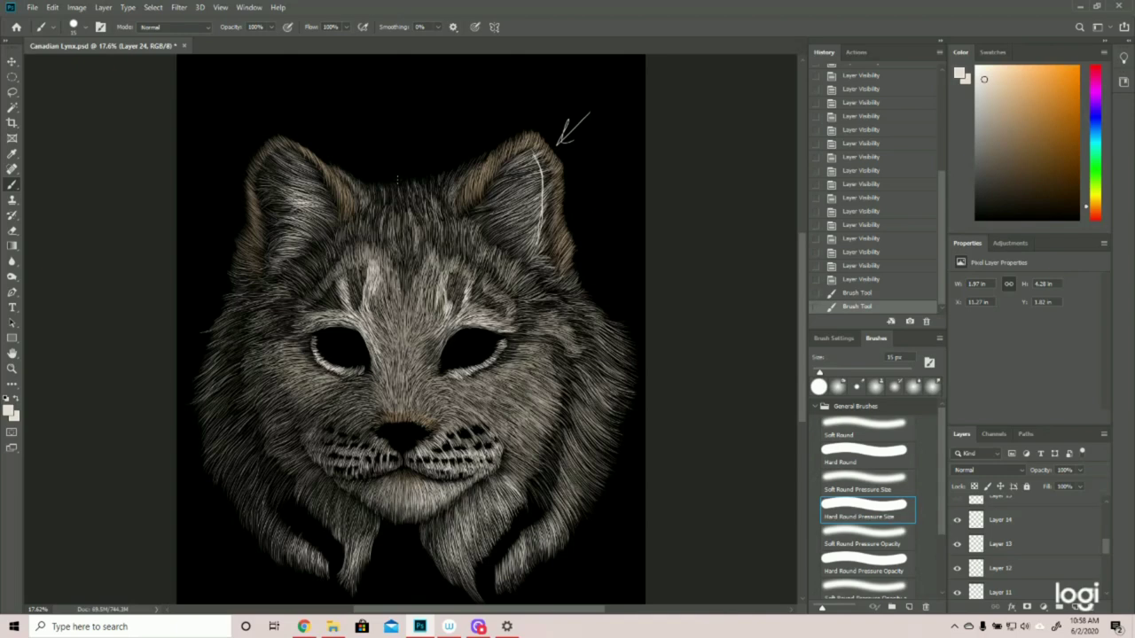
{"action": "left_click_drag", "start_coordinate": [280, 142], "coordinate": [264, 224]}
{"action": "mouse_move", "coordinate": [306, 160]}
{"action": "left_mouse_down"}
{"action": "mouse_move", "coordinate": [318, 218]}
{"action": "mouse_move", "coordinate": [315, 168]}
{"action": "mouse_move", "coordinate": [332, 229]}
{"action": "left_mouse_up"}
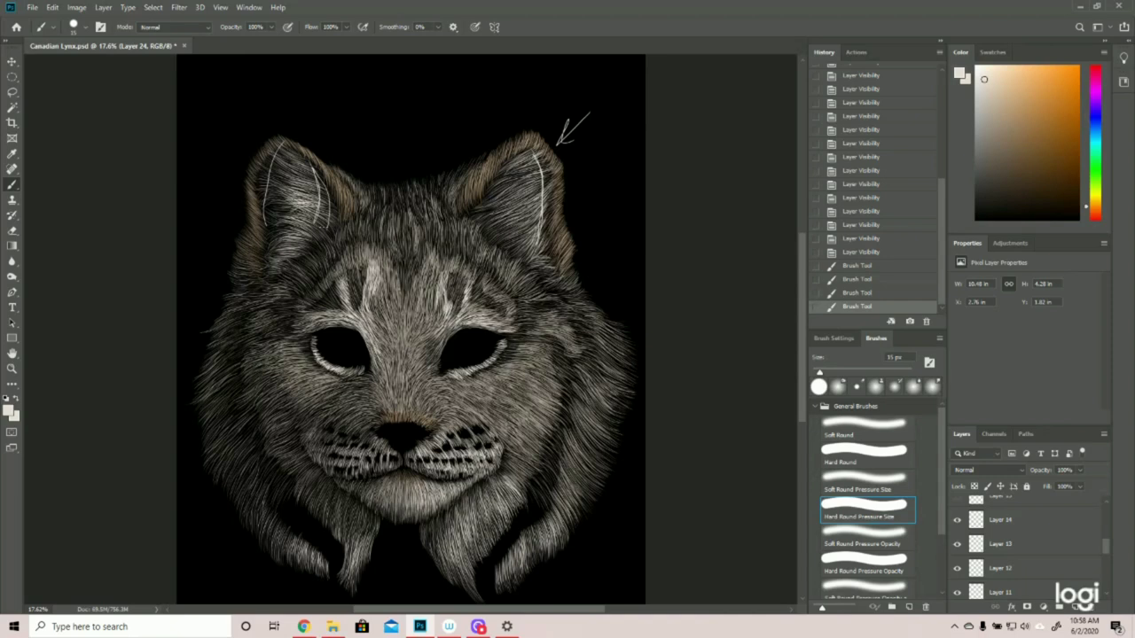
- Brush curved guide strokes inside the left-hand ear and sample zigzag and oval strokes above it, reverting both sets
{"action": "left_click_drag", "start_coordinate": [291, 145], "coordinate": [277, 271]}
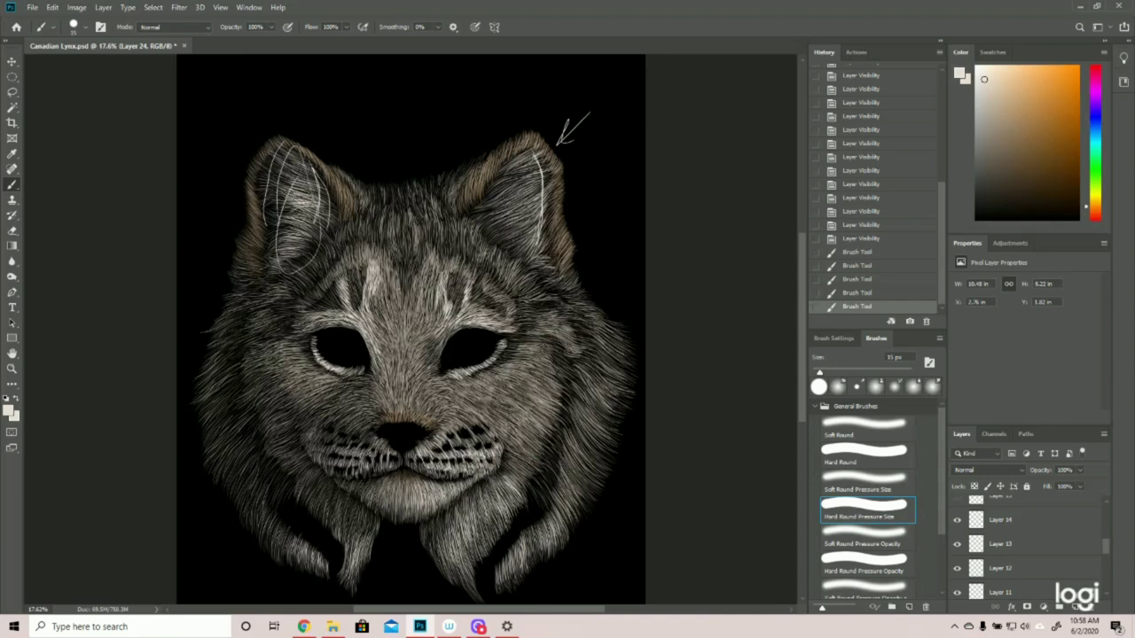
{"action": "left_click", "coordinate": [867, 240]}
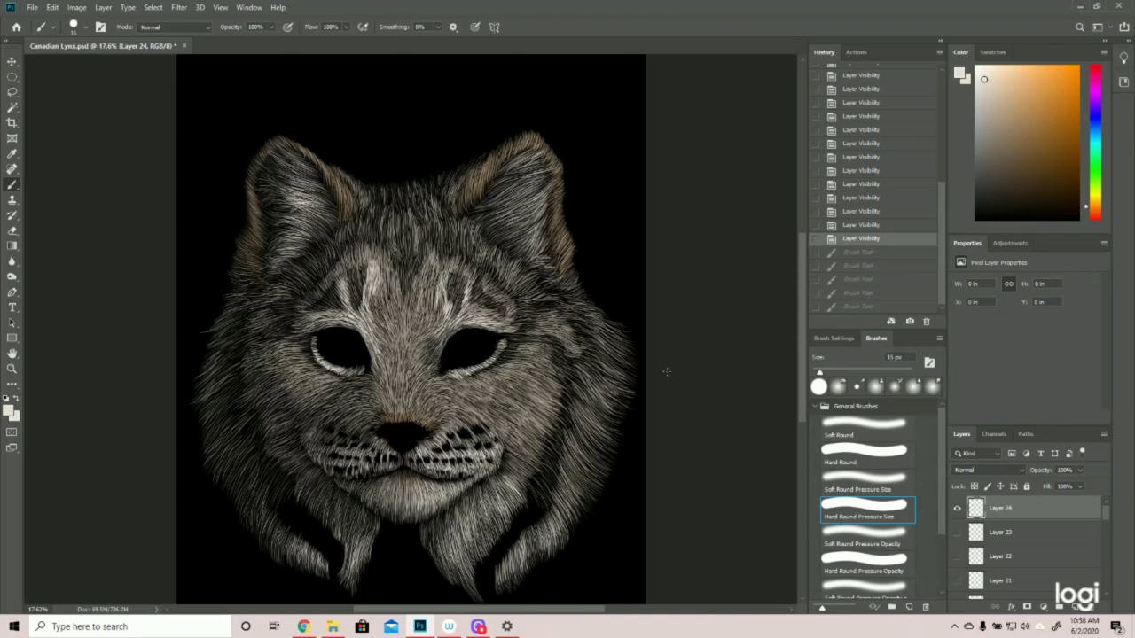
{"action": "mouse_move", "coordinate": [379, 148]}
{"action": "left_mouse_down"}
{"action": "mouse_move", "coordinate": [317, 99]}
{"action": "mouse_move", "coordinate": [269, 105]}
{"action": "mouse_move", "coordinate": [365, 117]}
{"action": "left_mouse_up"}
{"action": "mouse_move", "coordinate": [385, 78]}
{"action": "left_mouse_down"}
{"action": "mouse_move", "coordinate": [370, 158]}
{"action": "mouse_move", "coordinate": [387, 100]}
{"action": "left_mouse_up"}
{"action": "left_click_drag", "start_coordinate": [302, 89], "coordinate": [248, 129]}
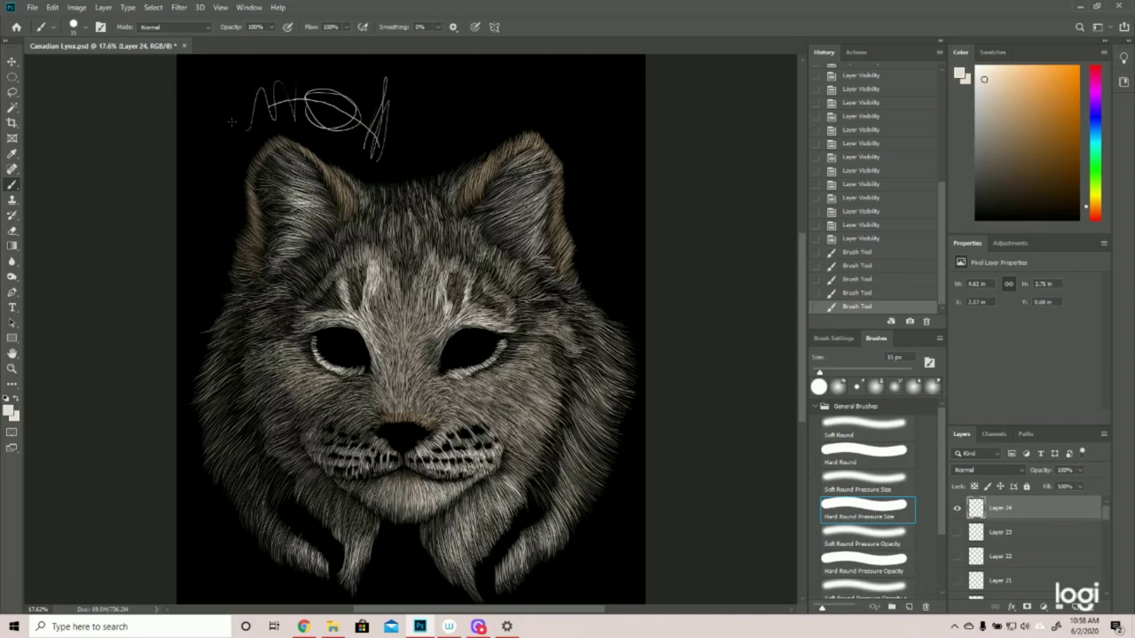
{"action": "left_click", "coordinate": [857, 230]}
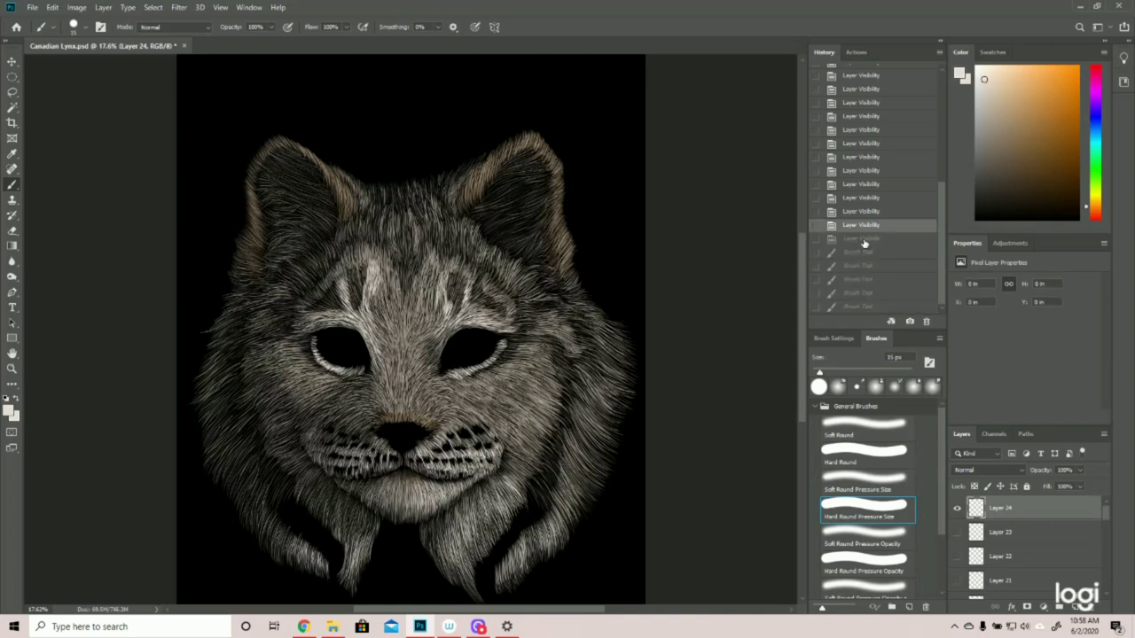
{"action": "left_click", "coordinate": [865, 240]}
- Show Layers 15, 16 and 17 to build up more light fur and add the pink nose
{"action": "left_click_drag", "start_coordinate": [1110, 511], "coordinate": [1106, 539]}
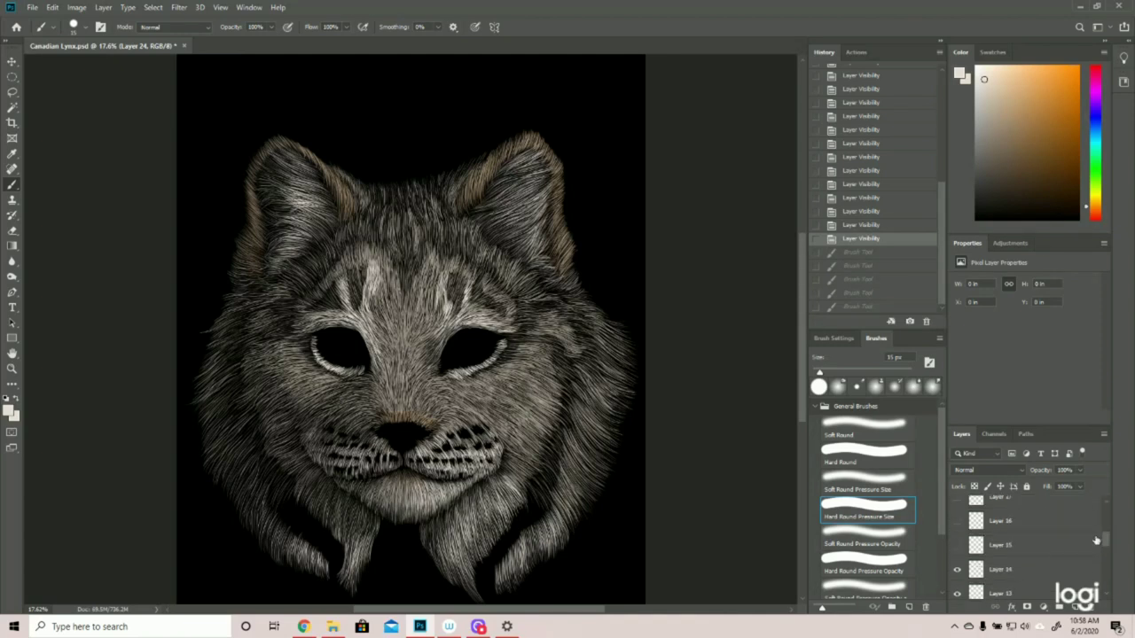
{"action": "left_click", "coordinate": [957, 547]}
{"action": "left_click", "coordinate": [957, 547]}
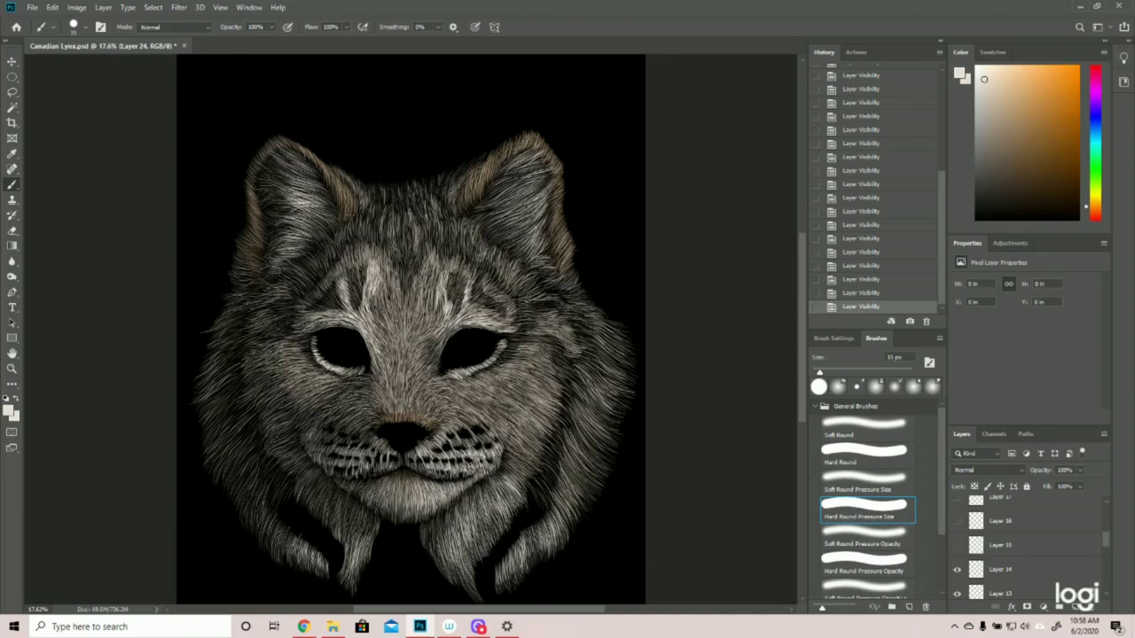
{"action": "left_click", "coordinate": [958, 548]}
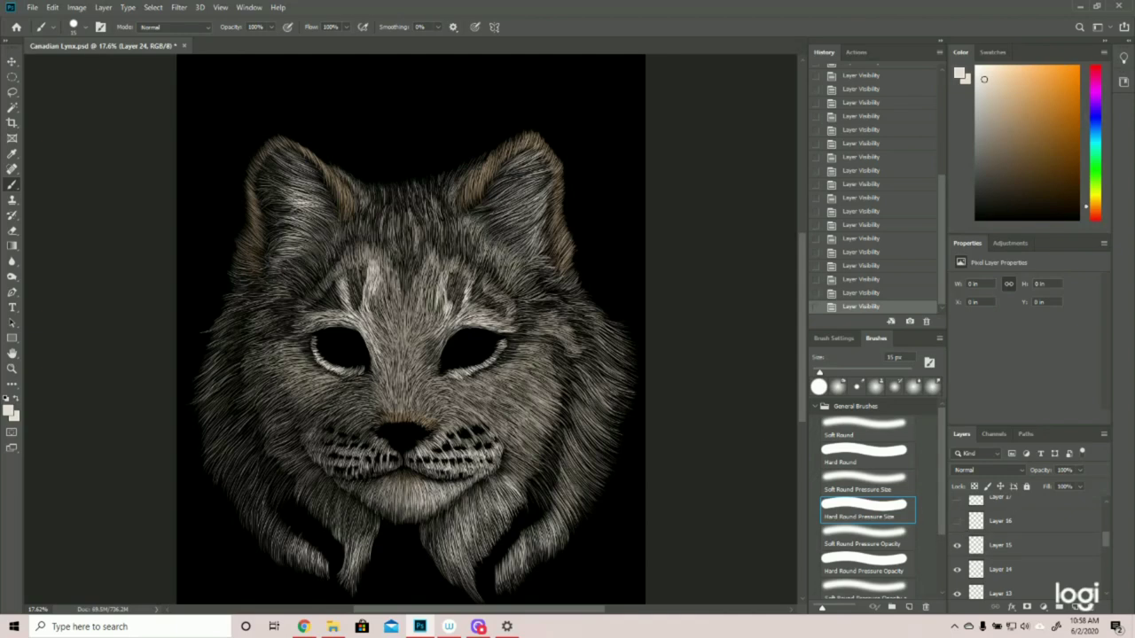
{"action": "left_click", "coordinate": [958, 548]}
{"action": "left_click", "coordinate": [957, 548]}
{"action": "left_click", "coordinate": [957, 523]}
{"action": "left_click", "coordinate": [958, 504]}
- Brush an oval around the nose with diagonal hatching across it, and revert the strokes
{"action": "left_click", "coordinate": [12, 368]}
{"action": "left_click_drag", "start_coordinate": [421, 462], "coordinate": [477, 442]}
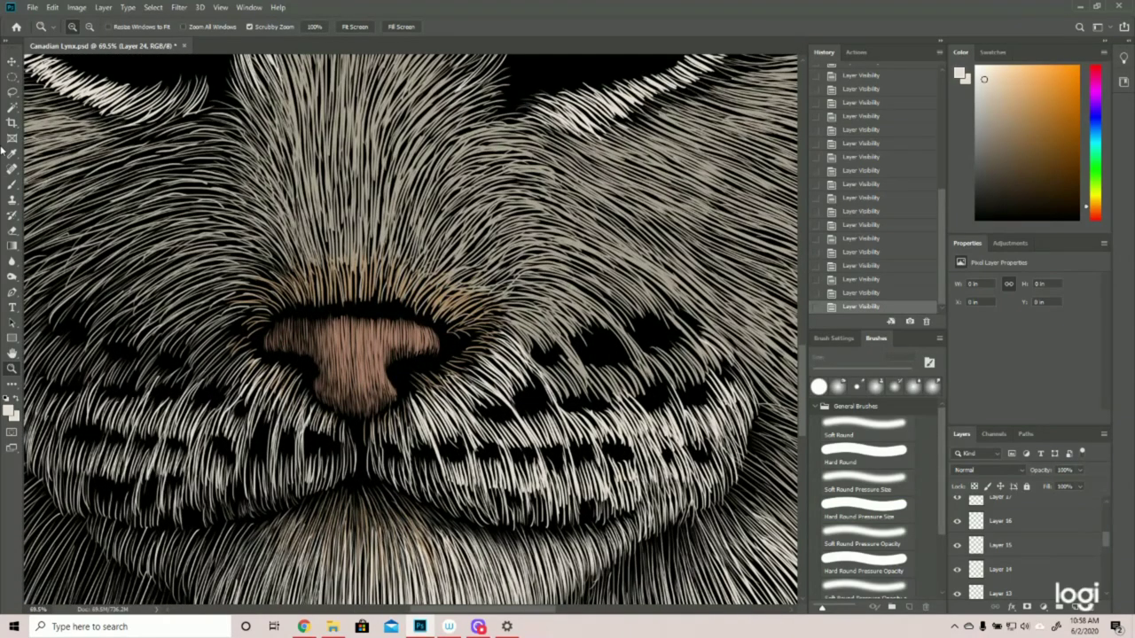
{"action": "left_click", "coordinate": [12, 184]}
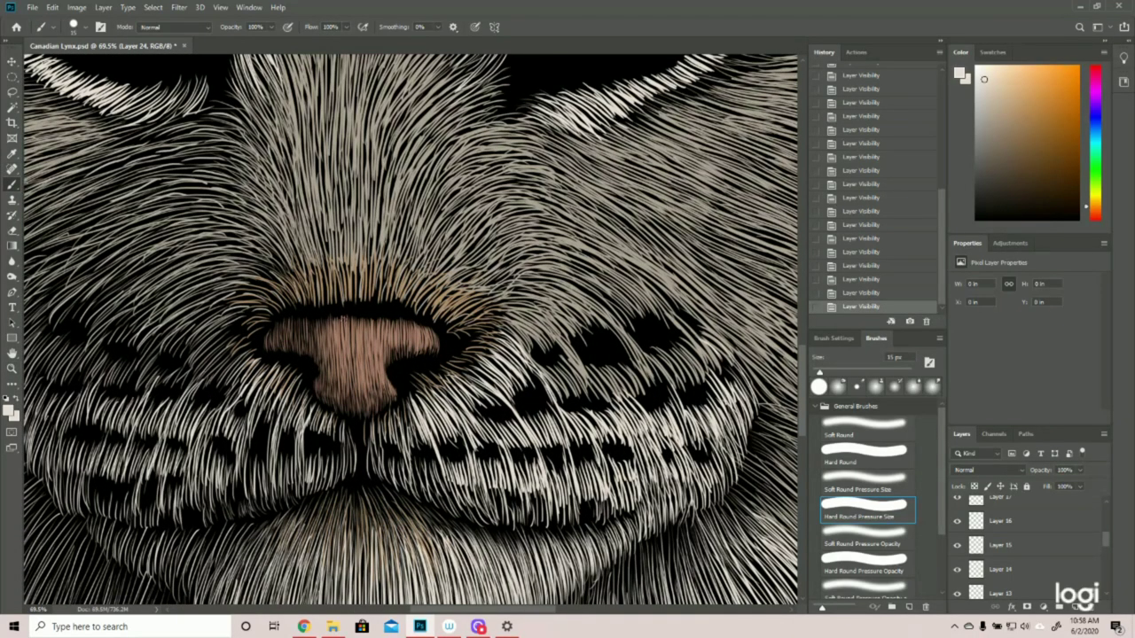
{"action": "mouse_move", "coordinate": [266, 315]}
{"action": "left_mouse_down"}
{"action": "mouse_move", "coordinate": [448, 323]}
{"action": "mouse_move", "coordinate": [312, 267]}
{"action": "left_mouse_up"}
{"action": "mouse_move", "coordinate": [424, 312]}
{"action": "left_mouse_down"}
{"action": "mouse_move", "coordinate": [435, 355]}
{"action": "mouse_move", "coordinate": [407, 361]}
{"action": "mouse_move", "coordinate": [324, 294]}
{"action": "left_mouse_up"}
{"action": "mouse_move", "coordinate": [268, 343]}
{"action": "left_mouse_down"}
{"action": "mouse_move", "coordinate": [332, 415]}
{"action": "mouse_move", "coordinate": [328, 391]}
{"action": "mouse_move", "coordinate": [373, 403]}
{"action": "left_mouse_up"}
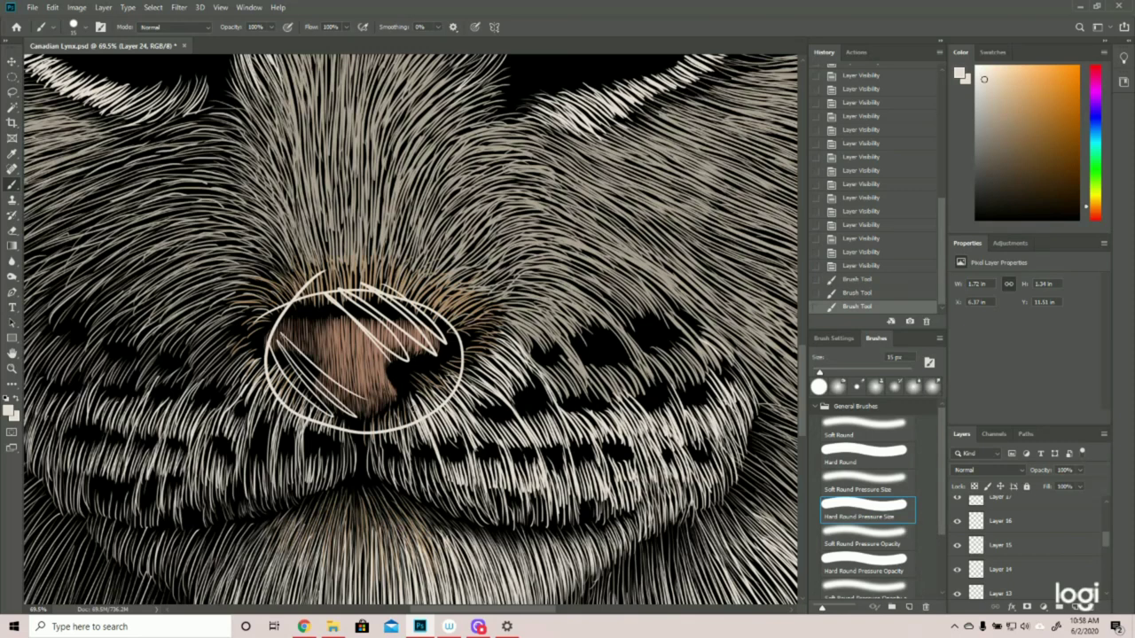
{"action": "left_click", "coordinate": [858, 267]}
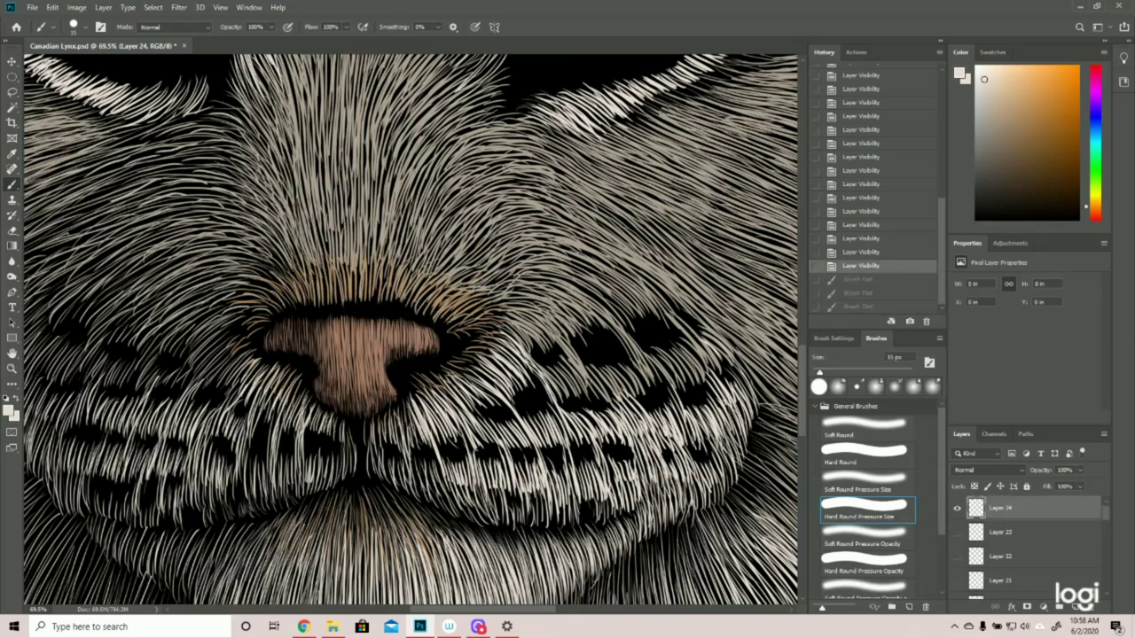
- Brush short zigzag hair strokes along the lower edges of the pink nose, and revert them
{"action": "mouse_move", "coordinate": [417, 326]}
{"action": "left_mouse_down"}
{"action": "mouse_move", "coordinate": [417, 348]}
{"action": "mouse_move", "coordinate": [428, 346]}
{"action": "mouse_move", "coordinate": [386, 360]}
{"action": "left_mouse_up"}
{"action": "mouse_move", "coordinate": [311, 351]}
{"action": "left_mouse_down"}
{"action": "mouse_move", "coordinate": [275, 348]}
{"action": "mouse_move", "coordinate": [333, 404]}
{"action": "mouse_move", "coordinate": [390, 396]}
{"action": "left_mouse_up"}
{"action": "mouse_move", "coordinate": [358, 332]}
{"action": "left_mouse_down"}
{"action": "mouse_move", "coordinate": [362, 396]}
{"action": "mouse_move", "coordinate": [376, 381]}
{"action": "mouse_move", "coordinate": [374, 410]}
{"action": "mouse_move", "coordinate": [402, 372]}
{"action": "left_mouse_up"}
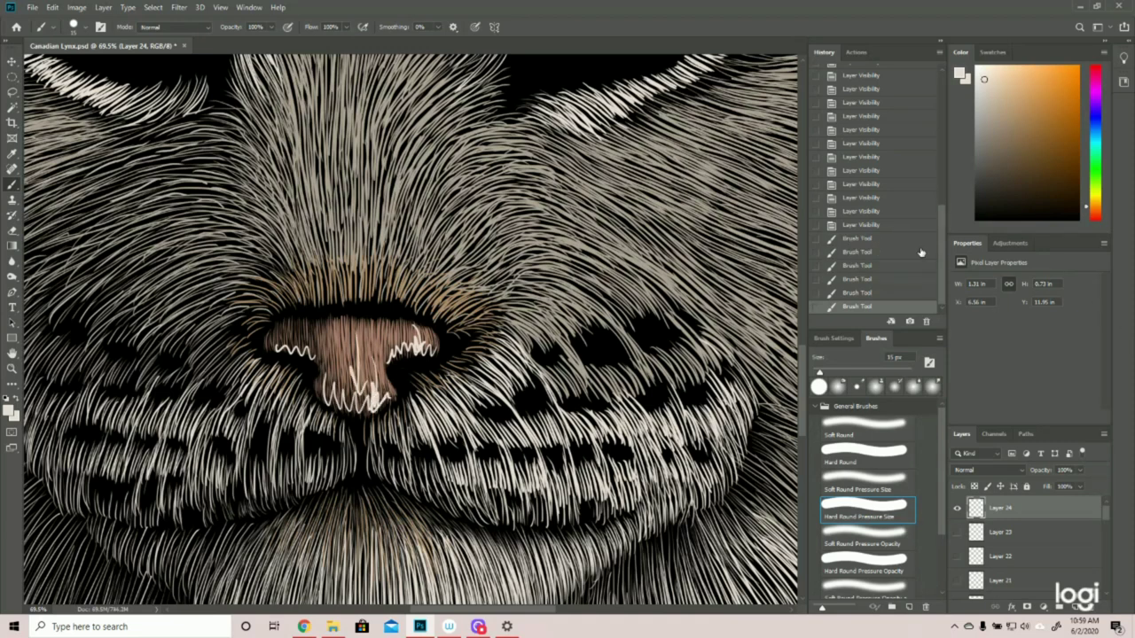
{"action": "left_click", "coordinate": [862, 225]}
- Show Layer 18 to add the long hair tufts at the ear tips, toggling it for comparison
{"action": "left_click", "coordinate": [11, 366]}
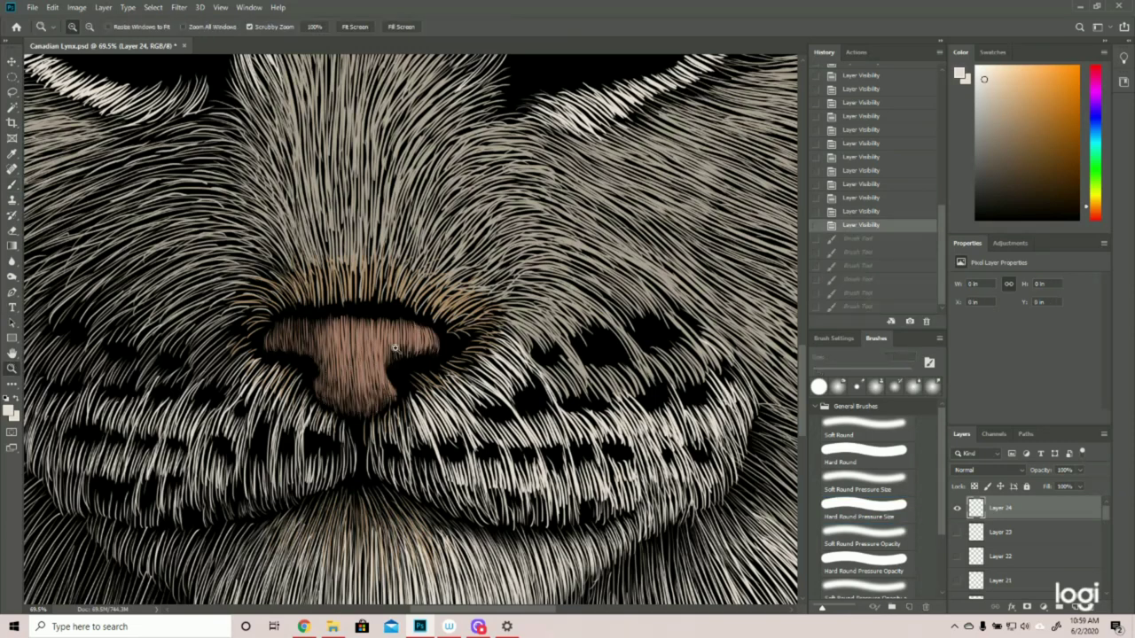
{"action": "left_click_drag", "start_coordinate": [536, 358], "coordinate": [474, 362]}
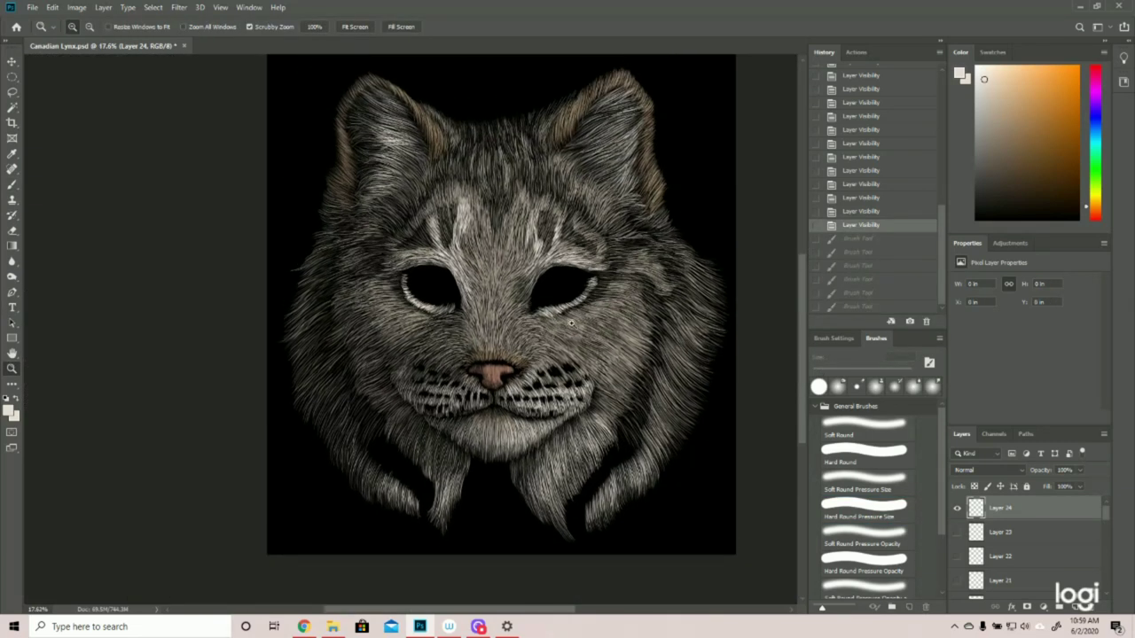
{"action": "scroll", "coordinate": [1108, 523], "scroll_direction": "down", "scroll_amount": 3}
{"action": "left_click", "coordinate": [956, 573]}
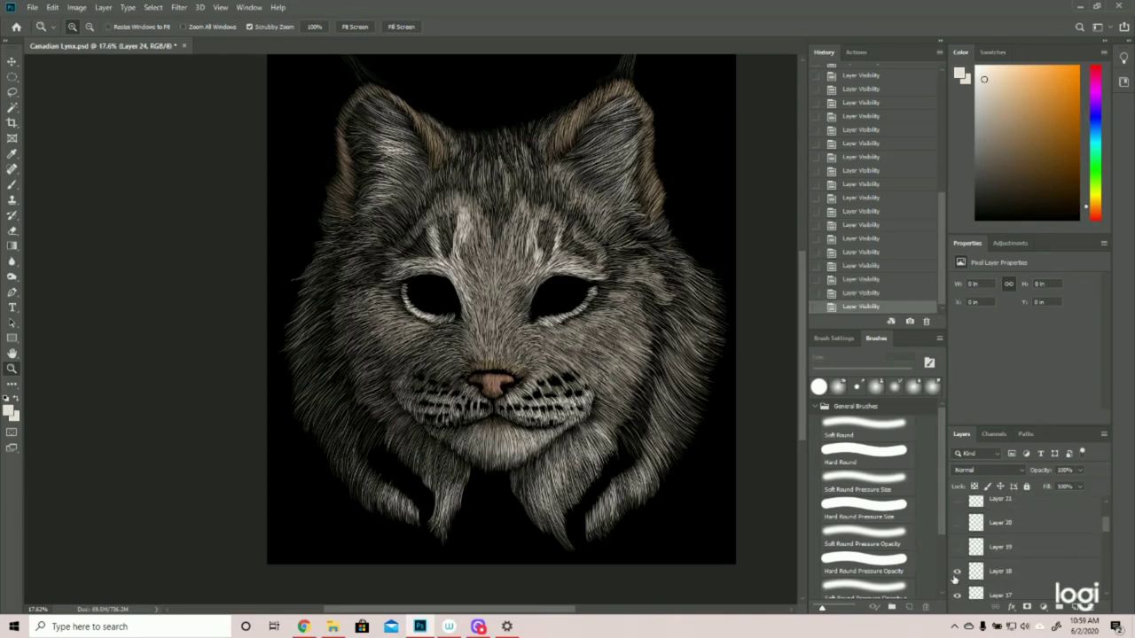
{"action": "scroll", "coordinate": [426, 297], "scroll_direction": "down", "scroll_amount": 2}
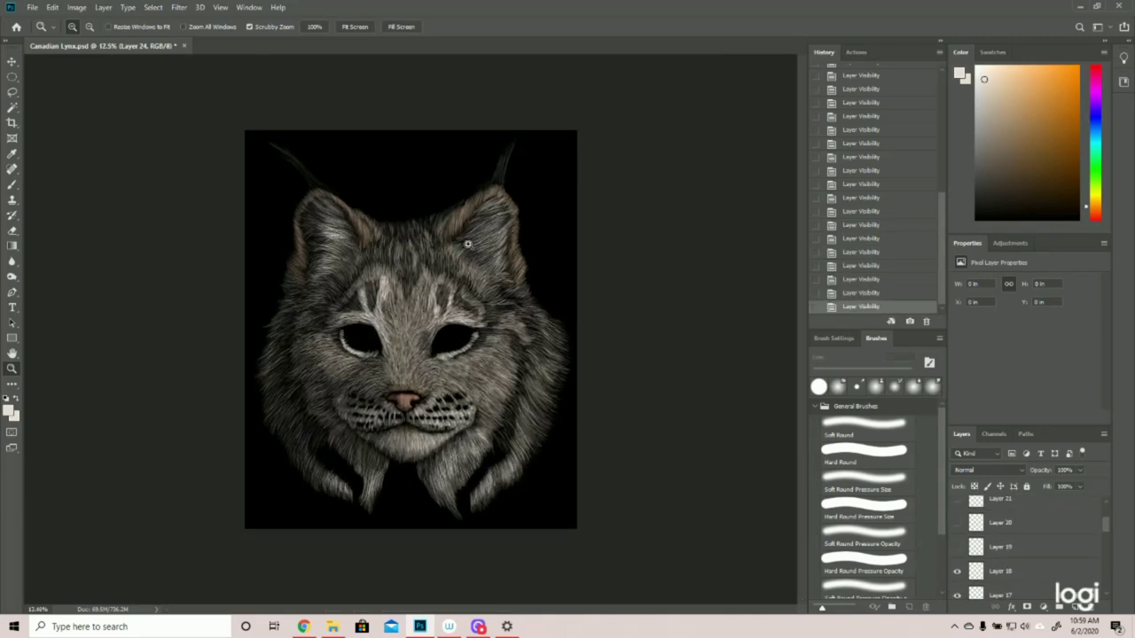
{"action": "scroll", "coordinate": [468, 244], "scroll_direction": "up", "scroll_amount": 1}
{"action": "left_click", "coordinate": [956, 574]}
{"action": "left_click", "coordinate": [957, 573]}
- Brush long upward hair strokes along the right-hand ear's edge and tuft, and revert them
{"action": "left_click_drag", "start_coordinate": [562, 116], "coordinate": [595, 178]}
{"action": "scroll", "coordinate": [568, 209], "scroll_direction": "up", "scroll_amount": 3}
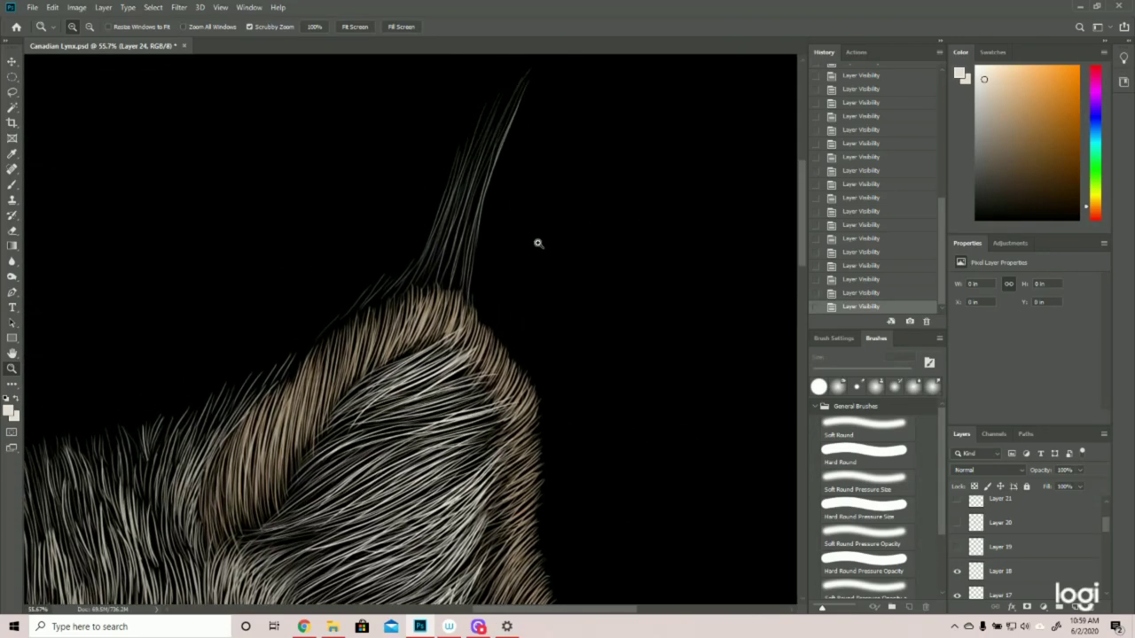
{"action": "left_click", "coordinate": [12, 185]}
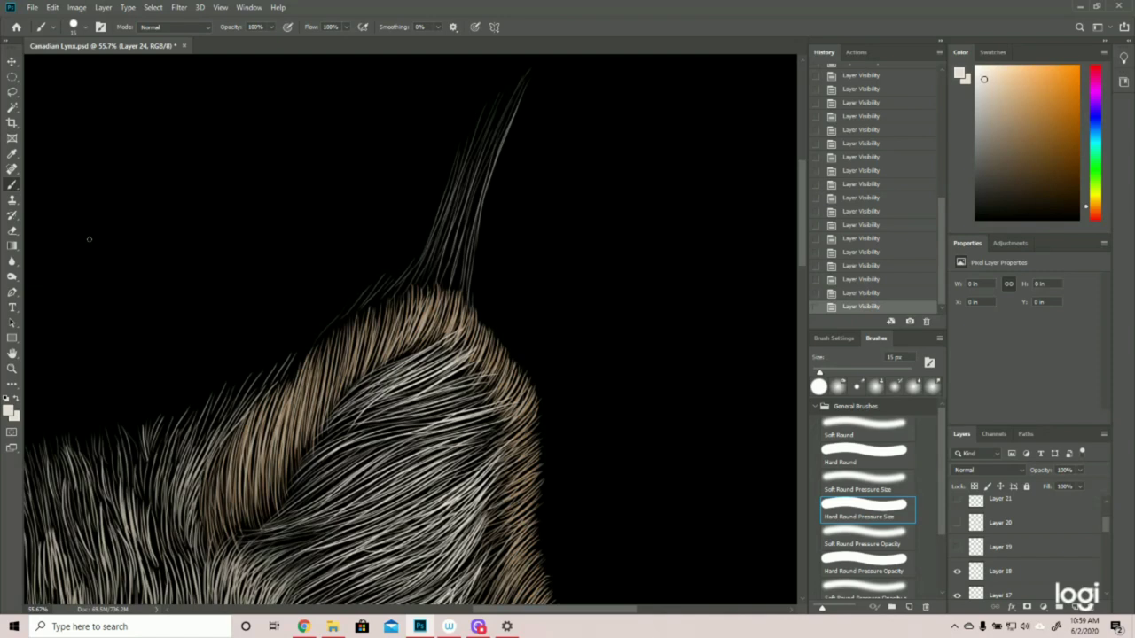
{"action": "mouse_move", "coordinate": [326, 336]}
{"action": "left_mouse_down"}
{"action": "mouse_move", "coordinate": [399, 267]}
{"action": "mouse_move", "coordinate": [456, 161]}
{"action": "left_mouse_up"}
{"action": "mouse_move", "coordinate": [444, 272]}
{"action": "left_mouse_down"}
{"action": "mouse_move", "coordinate": [489, 155]}
{"action": "mouse_move", "coordinate": [468, 277]}
{"action": "mouse_move", "coordinate": [532, 84]}
{"action": "left_mouse_up"}
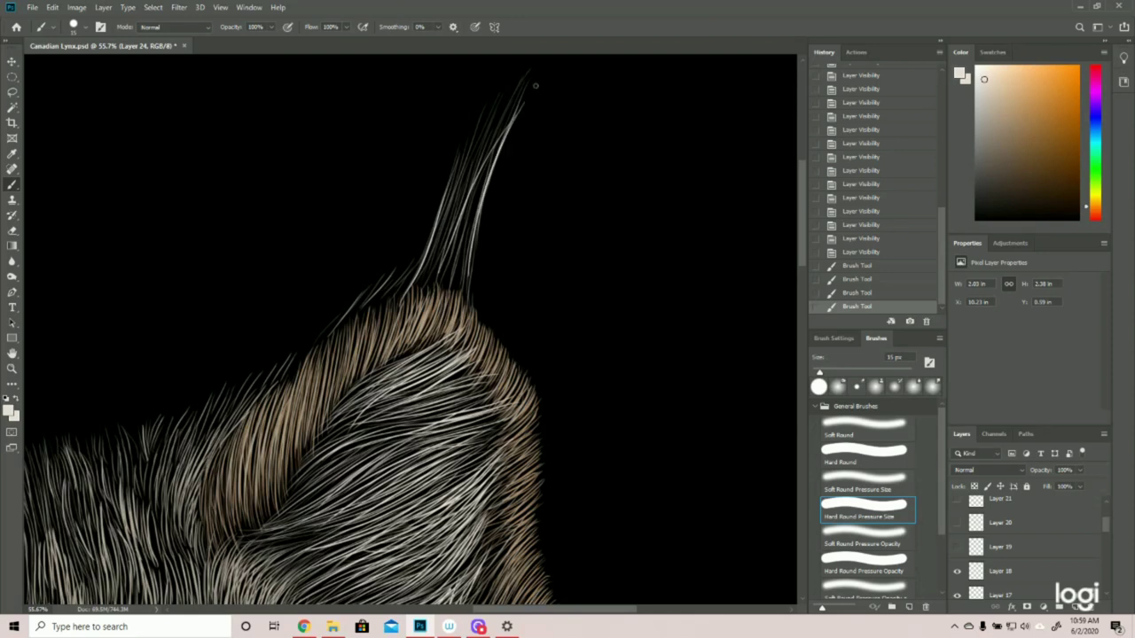
{"action": "left_click", "coordinate": [862, 238]}
- Show Layer 19 to add the green irises to both eyes
{"action": "left_click", "coordinate": [11, 368]}
{"action": "left_click_drag", "start_coordinate": [493, 343], "coordinate": [416, 354]}
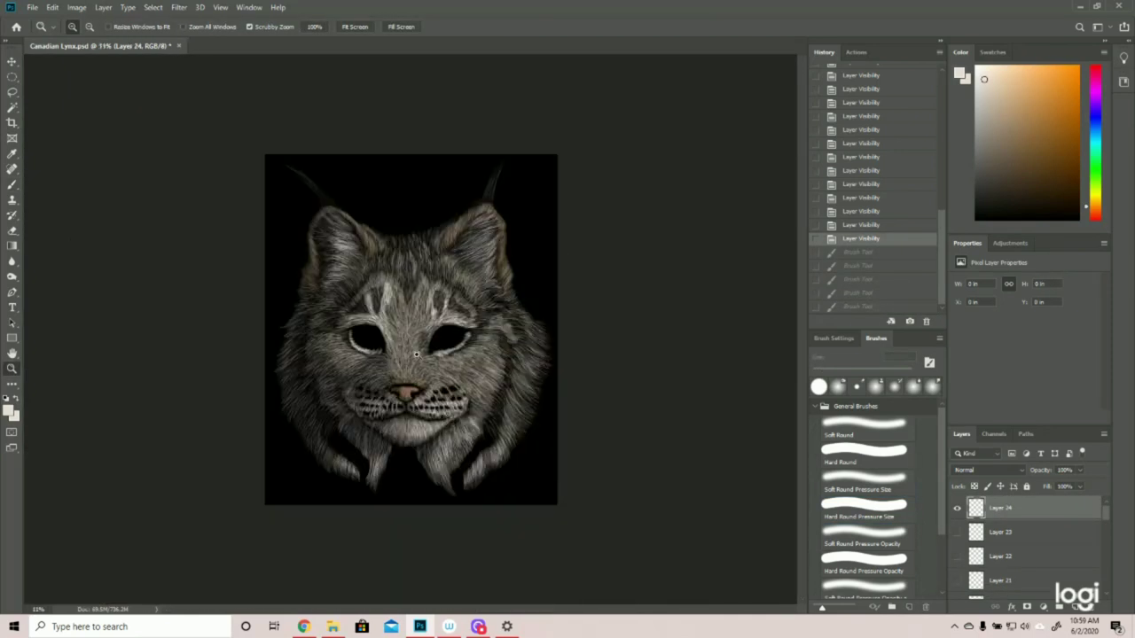
{"action": "left_click", "coordinate": [454, 380]}
{"action": "left_click", "coordinate": [454, 378]}
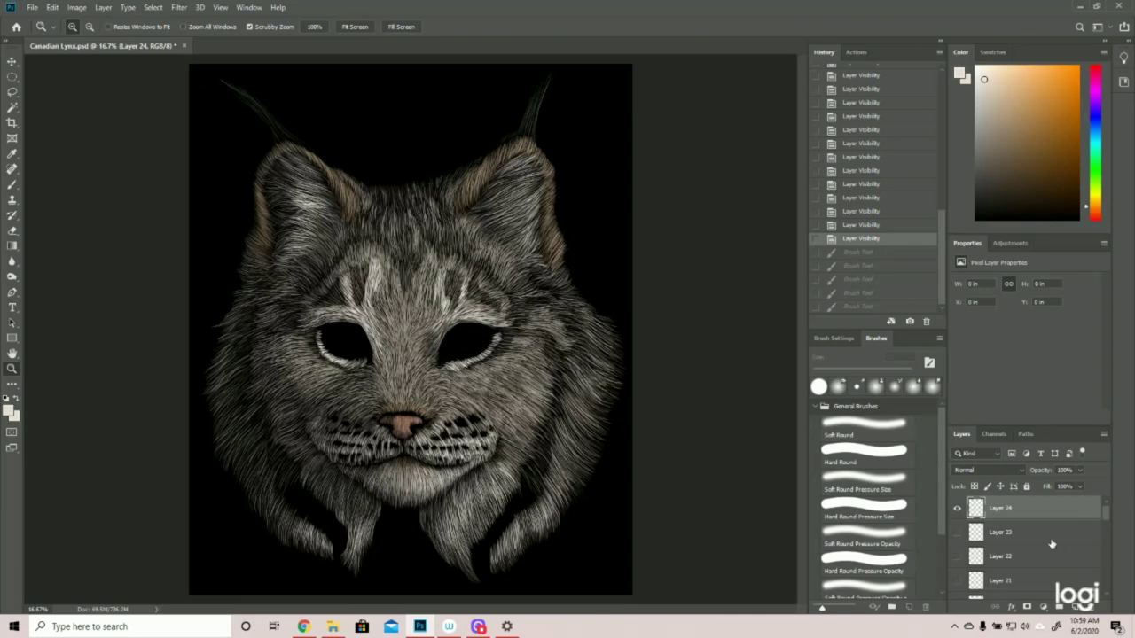
{"action": "scroll", "coordinate": [1024, 546], "scroll_direction": "down", "scroll_amount": 2}
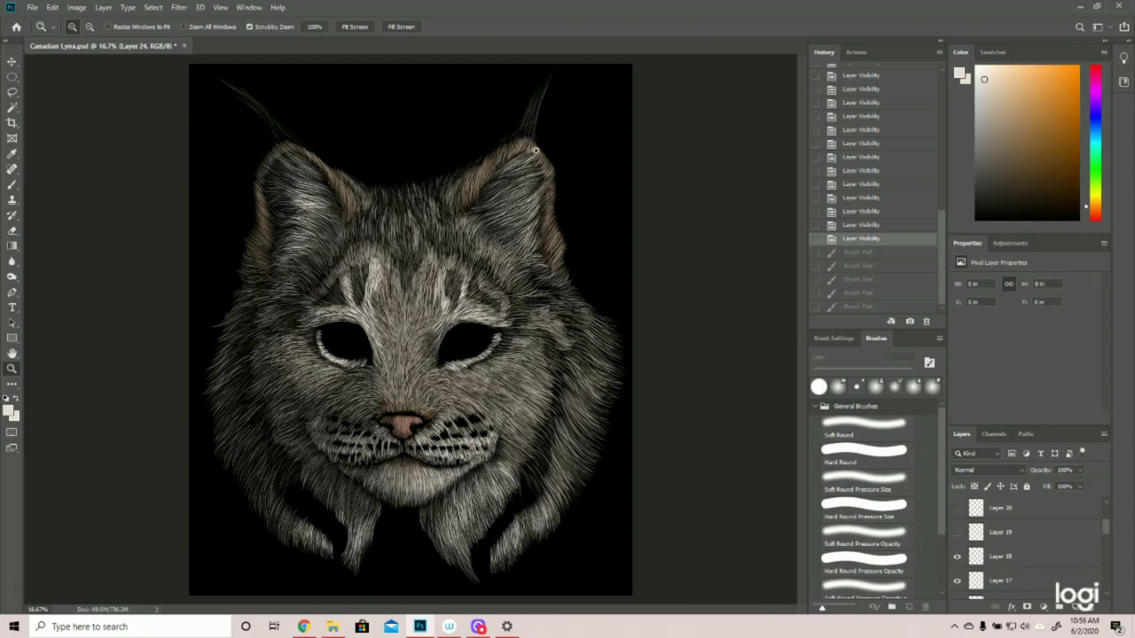
{"action": "left_click", "coordinate": [956, 532]}
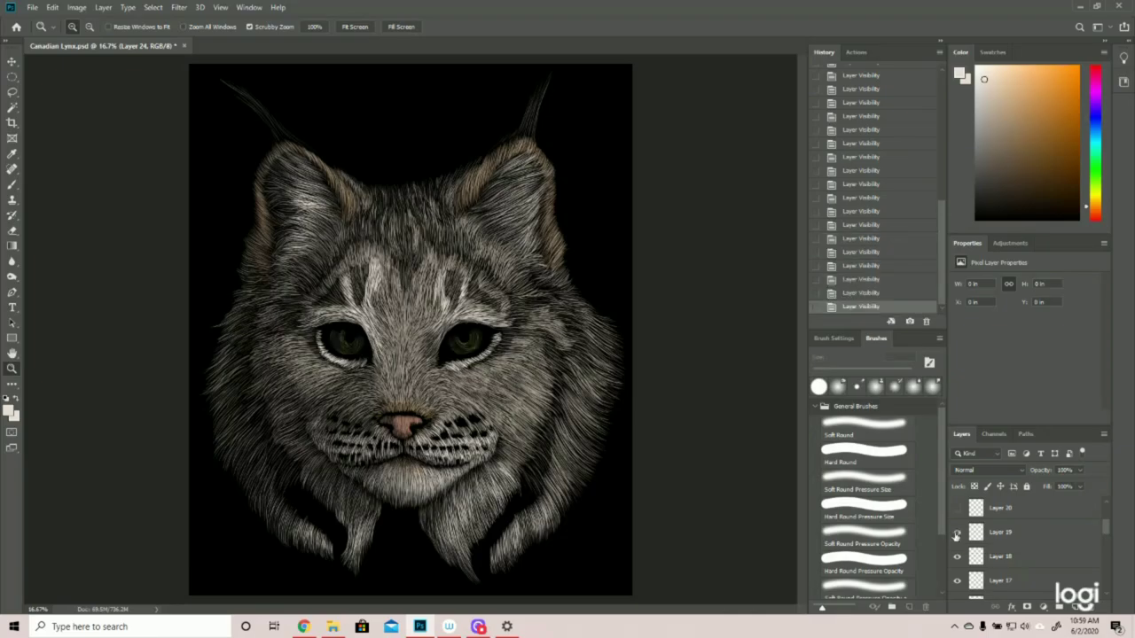
- Brush a few curved strokes around the pupil of the right-hand eye, and revert them
{"action": "left_click_drag", "start_coordinate": [420, 385], "coordinate": [619, 296]}
{"action": "left_click_drag", "start_coordinate": [625, 242], "coordinate": [607, 262]}
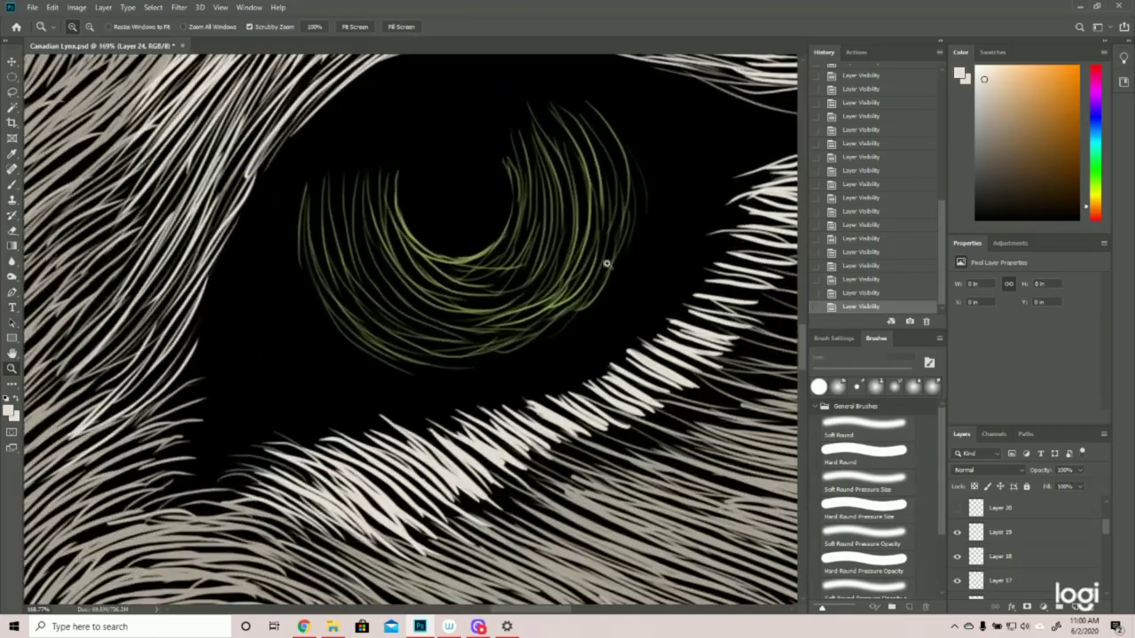
{"action": "left_click", "coordinate": [10, 186]}
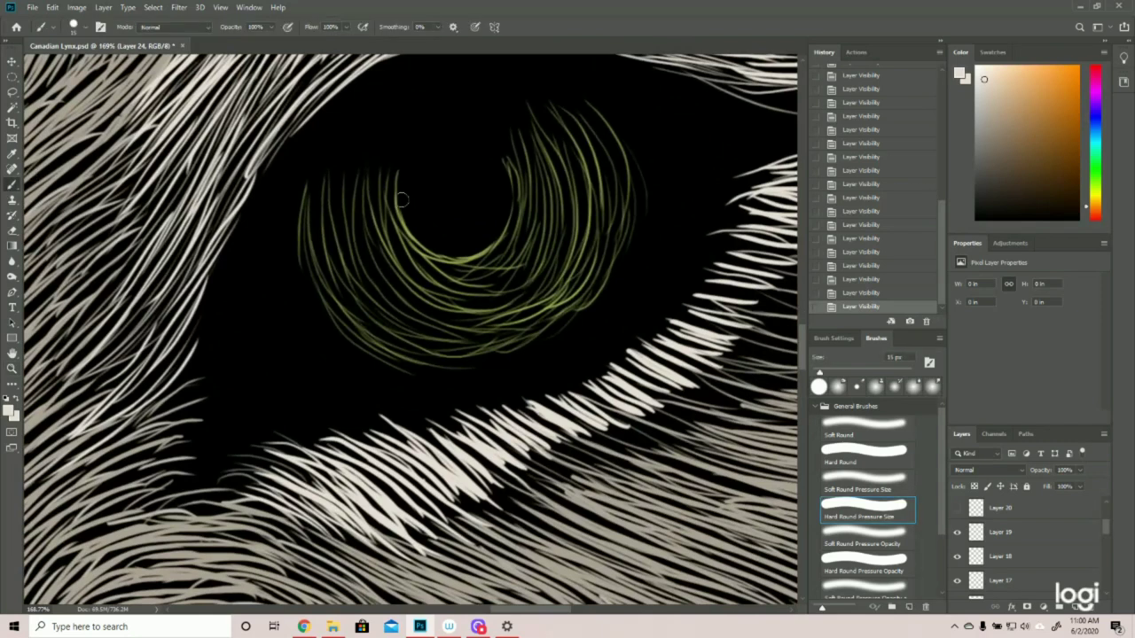
{"action": "left_click_drag", "start_coordinate": [410, 264], "coordinate": [553, 252]}
{"action": "mouse_move", "coordinate": [385, 267]}
{"action": "left_mouse_down"}
{"action": "mouse_move", "coordinate": [463, 302]}
{"action": "mouse_move", "coordinate": [525, 275]}
{"action": "mouse_move", "coordinate": [540, 188]}
{"action": "mouse_move", "coordinate": [553, 243]}
{"action": "mouse_move", "coordinate": [500, 304]}
{"action": "mouse_move", "coordinate": [381, 262]}
{"action": "left_mouse_up"}
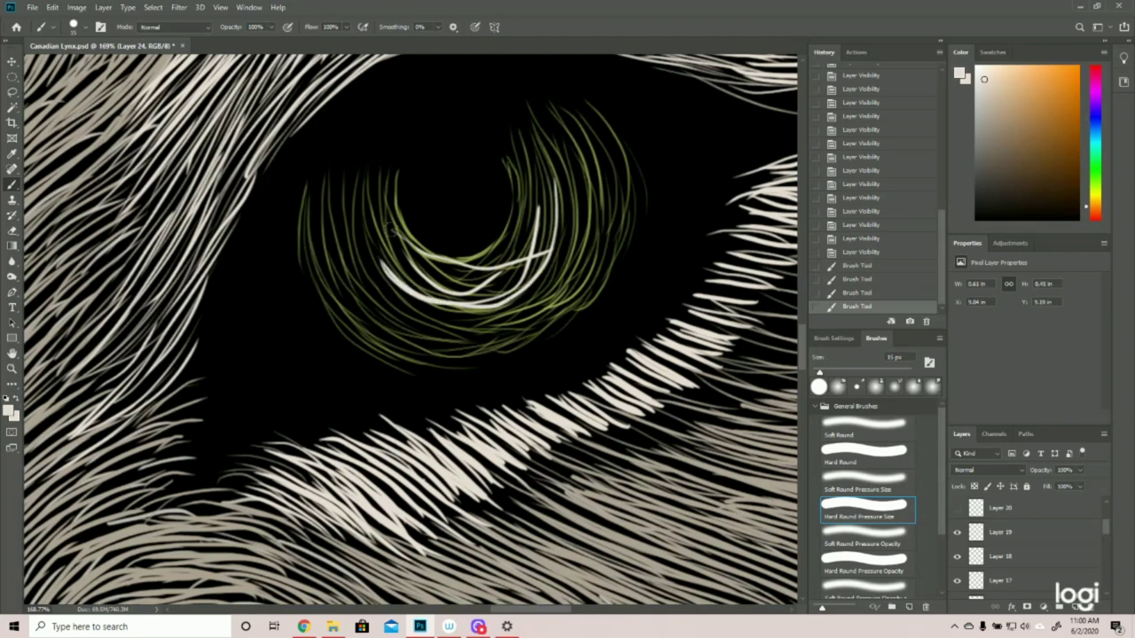
{"action": "left_click", "coordinate": [865, 253]}
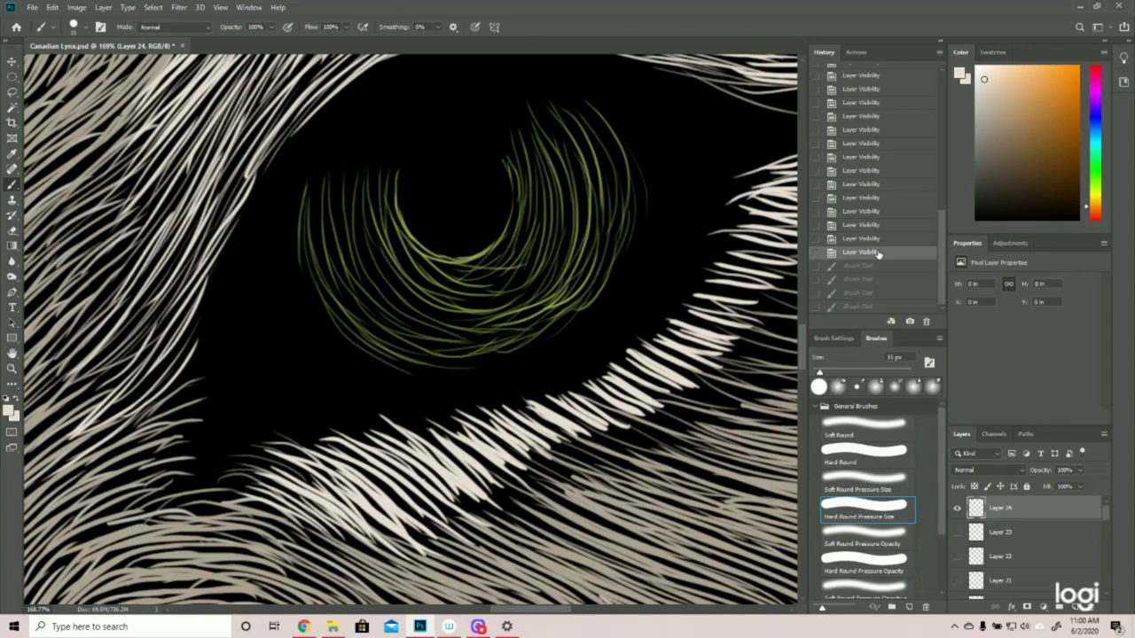
- Brush a series of layered arcs across the lower half of the right-hand iris, and revert them
{"action": "left_click_drag", "start_coordinate": [549, 228], "coordinate": [474, 299]}
{"action": "left_click_drag", "start_coordinate": [368, 260], "coordinate": [514, 288]}
{"action": "left_click_drag", "start_coordinate": [446, 311], "coordinate": [543, 285]}
{"action": "left_click_drag", "start_coordinate": [406, 244], "coordinate": [510, 261]}
{"action": "mouse_move", "coordinate": [386, 261]}
{"action": "left_mouse_down"}
{"action": "mouse_move", "coordinate": [518, 284]}
{"action": "mouse_move", "coordinate": [453, 276]}
{"action": "mouse_move", "coordinate": [430, 251]}
{"action": "mouse_move", "coordinate": [520, 255]}
{"action": "left_mouse_up"}
{"action": "left_click_drag", "start_coordinate": [399, 280], "coordinate": [501, 295]}
{"action": "mouse_move", "coordinate": [407, 305]}
{"action": "left_mouse_down"}
{"action": "mouse_move", "coordinate": [478, 320]}
{"action": "mouse_move", "coordinate": [523, 307]}
{"action": "left_mouse_up"}
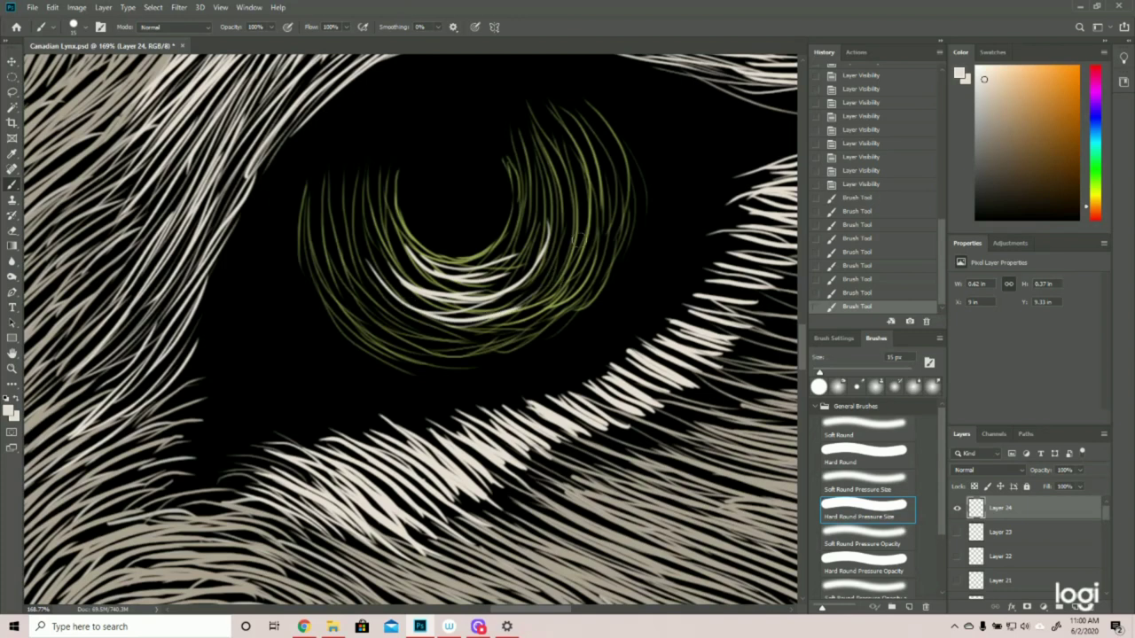
{"action": "left_click", "coordinate": [855, 184]}
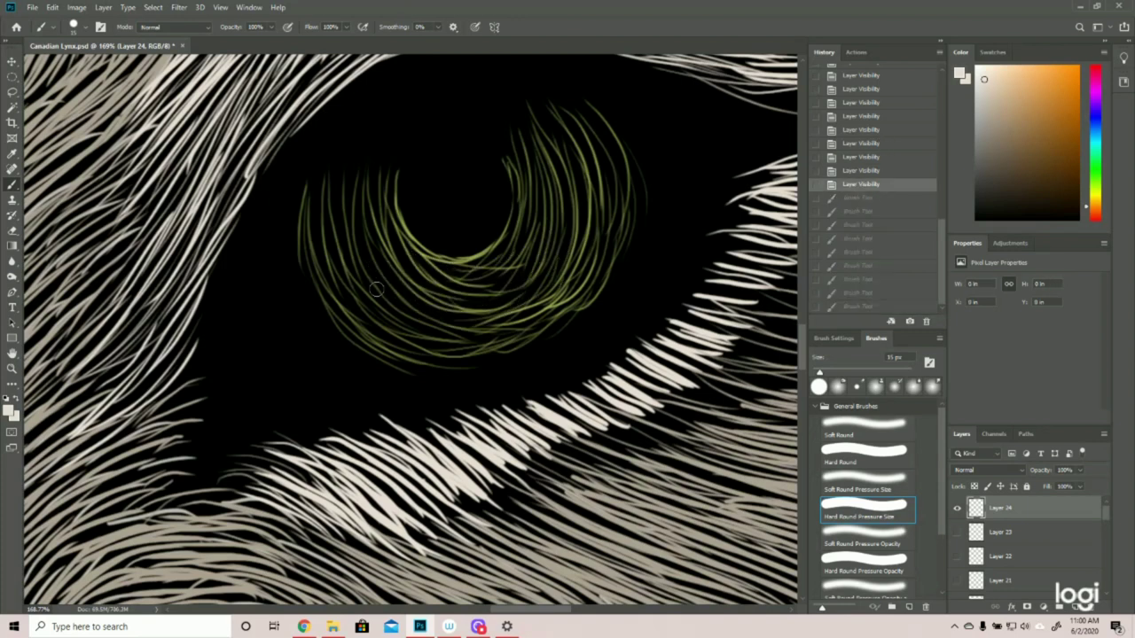
- Brush curved strokes along the pupil inside the left-hand iris, and revert them
{"action": "left_click", "coordinate": [11, 370]}
{"action": "left_click_drag", "start_coordinate": [495, 324], "coordinate": [429, 321]}
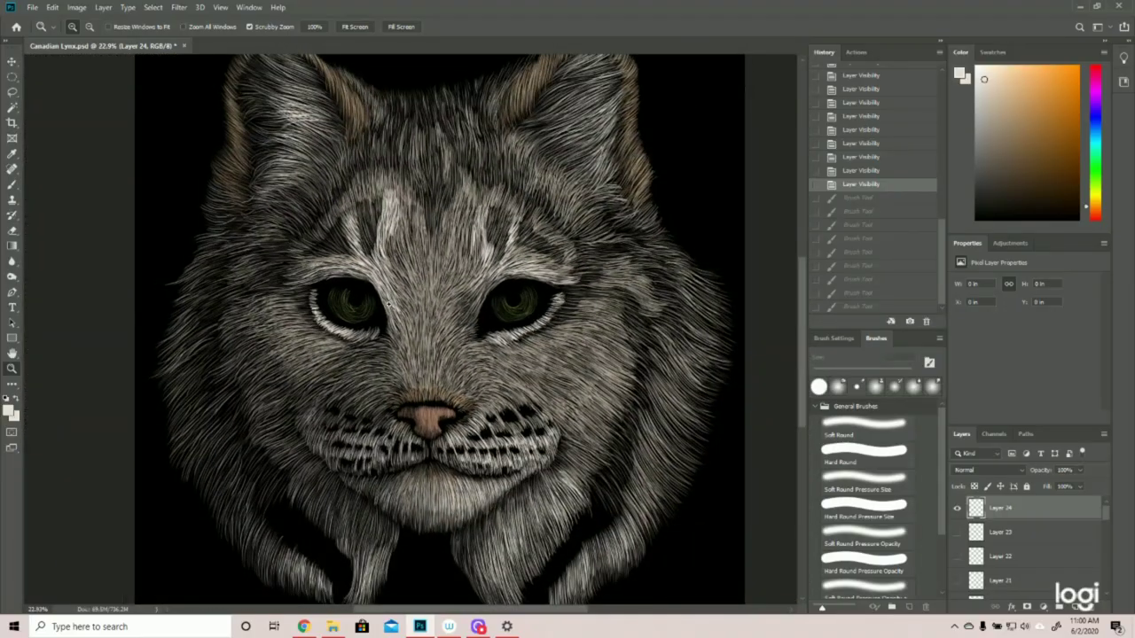
{"action": "left_click_drag", "start_coordinate": [493, 304], "coordinate": [526, 299]}
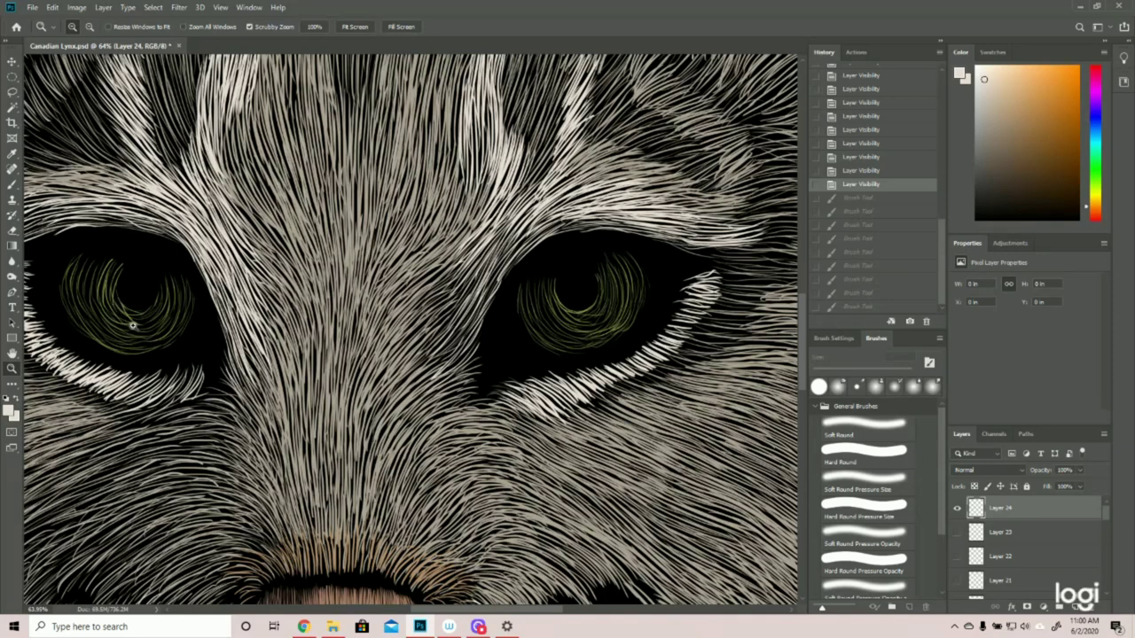
{"action": "left_click", "coordinate": [13, 184]}
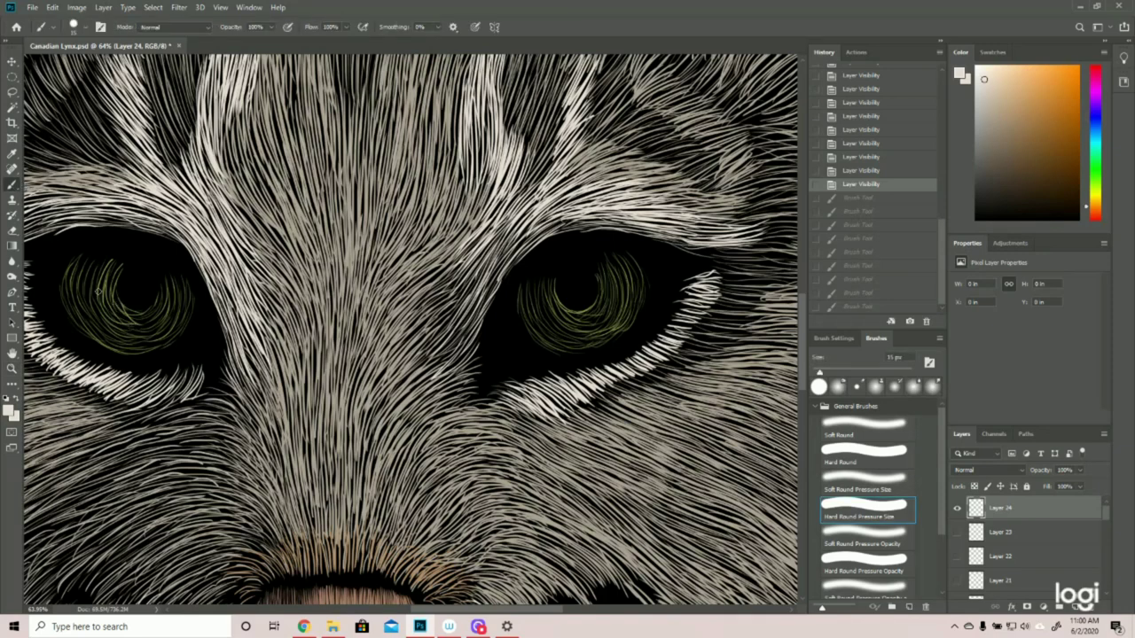
{"action": "mouse_move", "coordinate": [133, 282]}
{"action": "left_mouse_down"}
{"action": "mouse_move", "coordinate": [120, 332]}
{"action": "mouse_move", "coordinate": [160, 329]}
{"action": "mouse_move", "coordinate": [133, 335]}
{"action": "left_mouse_up"}
{"action": "left_click_drag", "start_coordinate": [107, 298], "coordinate": [158, 328]}
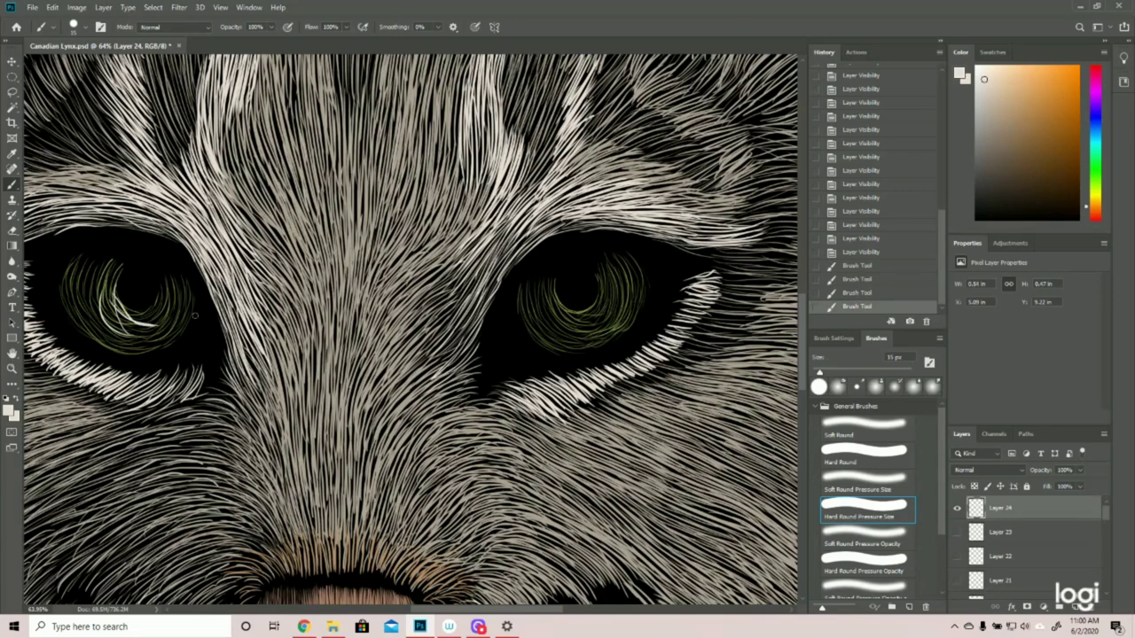
{"action": "left_click", "coordinate": [861, 255]}
{"action": "left_click", "coordinate": [12, 369]}
{"action": "left_click_drag", "start_coordinate": [580, 310], "coordinate": [507, 309]}
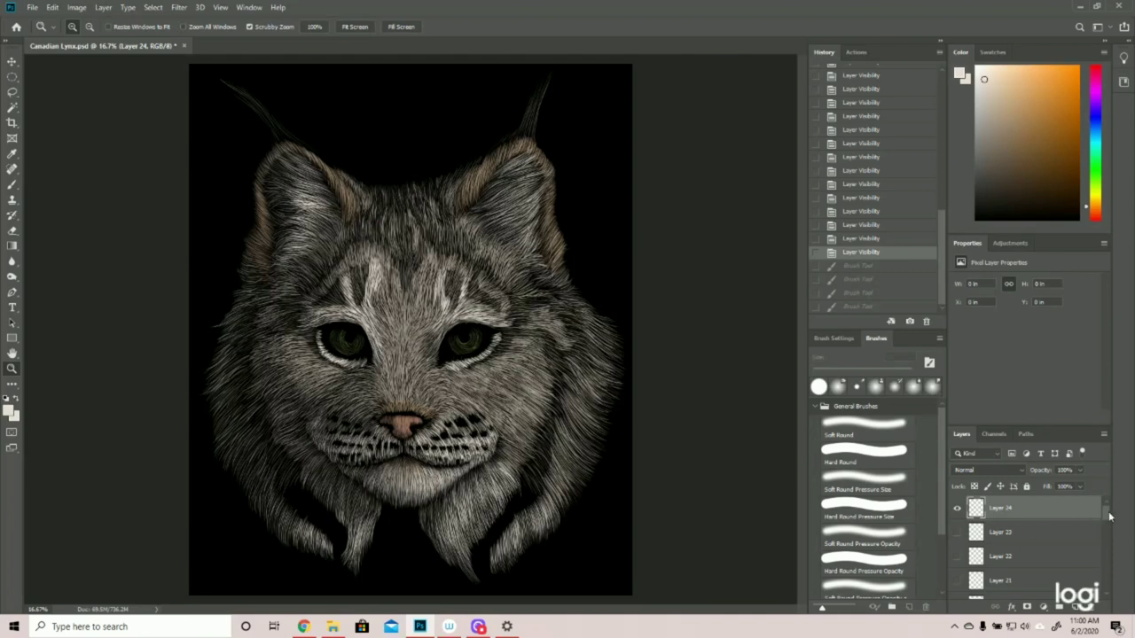
{"action": "scroll", "coordinate": [1110, 517], "scroll_direction": "down", "scroll_amount": 2}
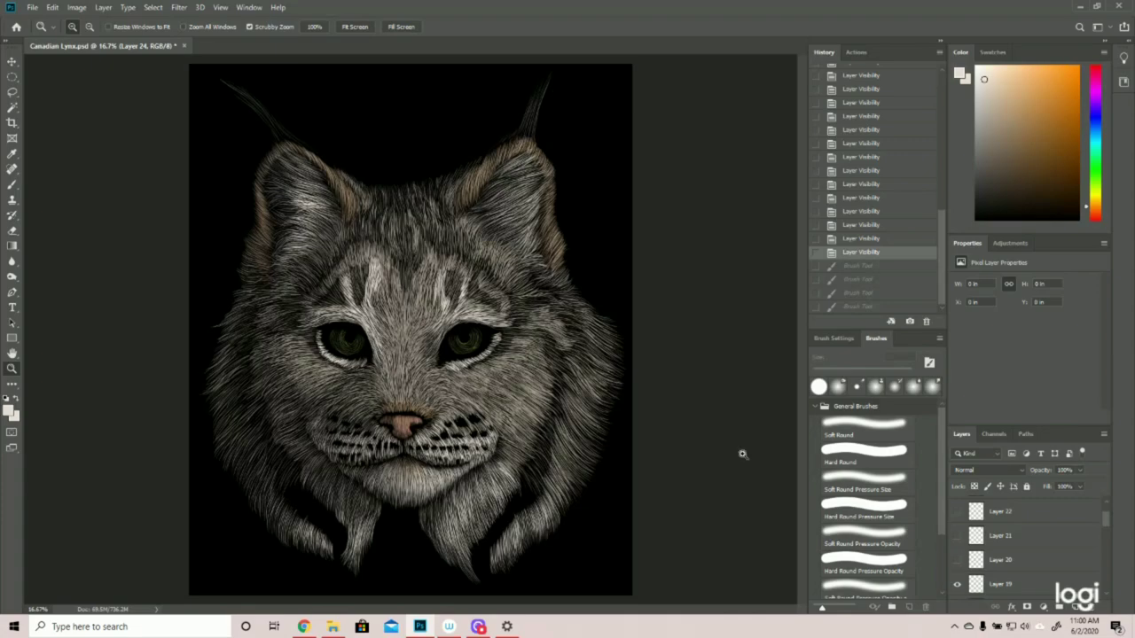
- Show Layer 20 to add the bright green strokes to both irises
{"action": "left_click", "coordinate": [957, 562]}
{"action": "left_click_drag", "start_coordinate": [408, 362], "coordinate": [472, 357]}
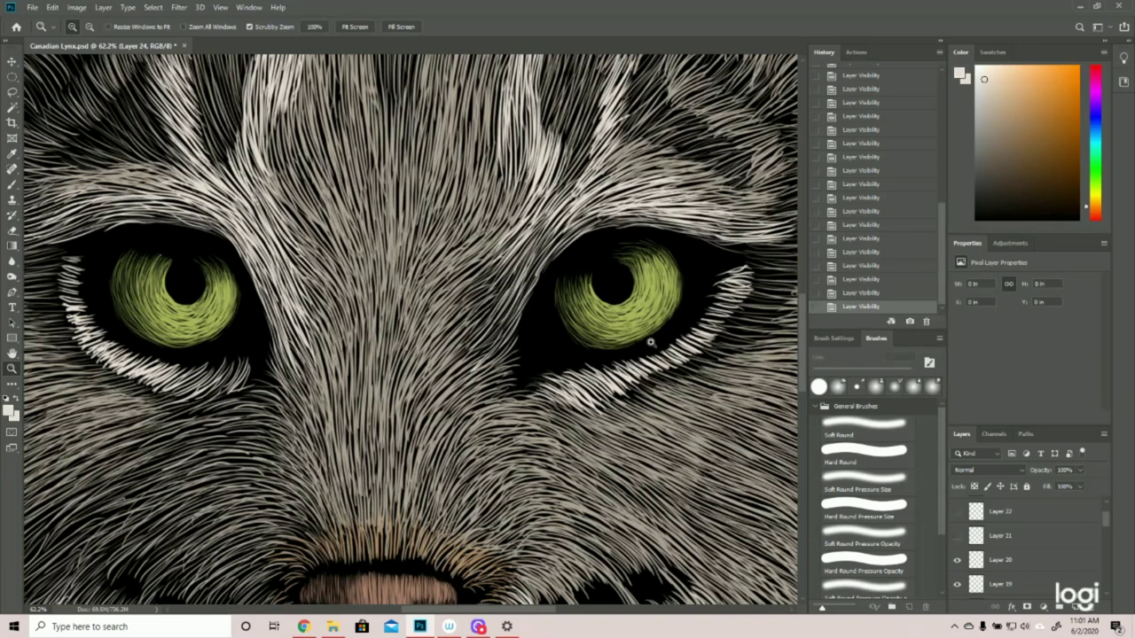
- Brush light strokes above the right-hand eye and curved strokes within both irises, and revert them
{"action": "left_click", "coordinate": [13, 185]}
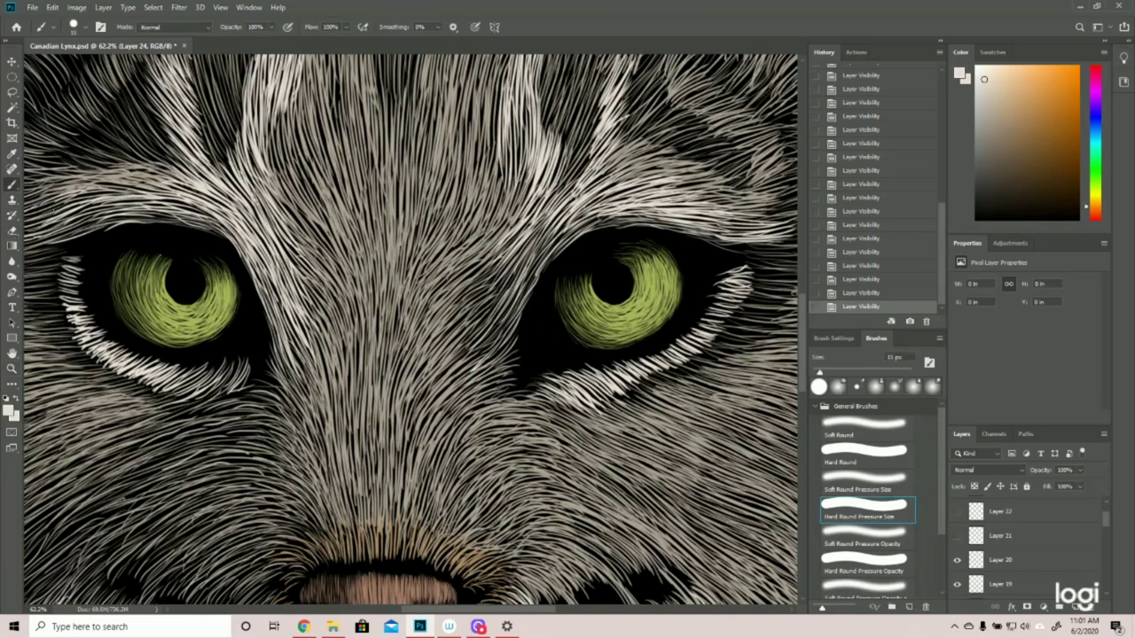
{"action": "left_click_drag", "start_coordinate": [717, 112], "coordinate": [618, 216]}
{"action": "mouse_move", "coordinate": [655, 263]}
{"action": "left_mouse_down"}
{"action": "mouse_move", "coordinate": [645, 319]}
{"action": "mouse_move", "coordinate": [661, 266]}
{"action": "mouse_move", "coordinate": [619, 337]}
{"action": "mouse_move", "coordinate": [659, 305]}
{"action": "left_mouse_up"}
{"action": "mouse_move", "coordinate": [593, 282]}
{"action": "left_mouse_down"}
{"action": "mouse_move", "coordinate": [622, 303]}
{"action": "mouse_move", "coordinate": [592, 318]}
{"action": "mouse_move", "coordinate": [608, 337]}
{"action": "left_mouse_up"}
{"action": "mouse_move", "coordinate": [568, 300]}
{"action": "left_mouse_down"}
{"action": "mouse_move", "coordinate": [576, 325]}
{"action": "mouse_move", "coordinate": [572, 287]}
{"action": "left_mouse_up"}
{"action": "left_click_drag", "start_coordinate": [222, 291], "coordinate": [164, 316]}
{"action": "mouse_move", "coordinate": [170, 274]}
{"action": "left_mouse_down"}
{"action": "mouse_move", "coordinate": [186, 307]}
{"action": "mouse_move", "coordinate": [138, 274]}
{"action": "left_mouse_up"}
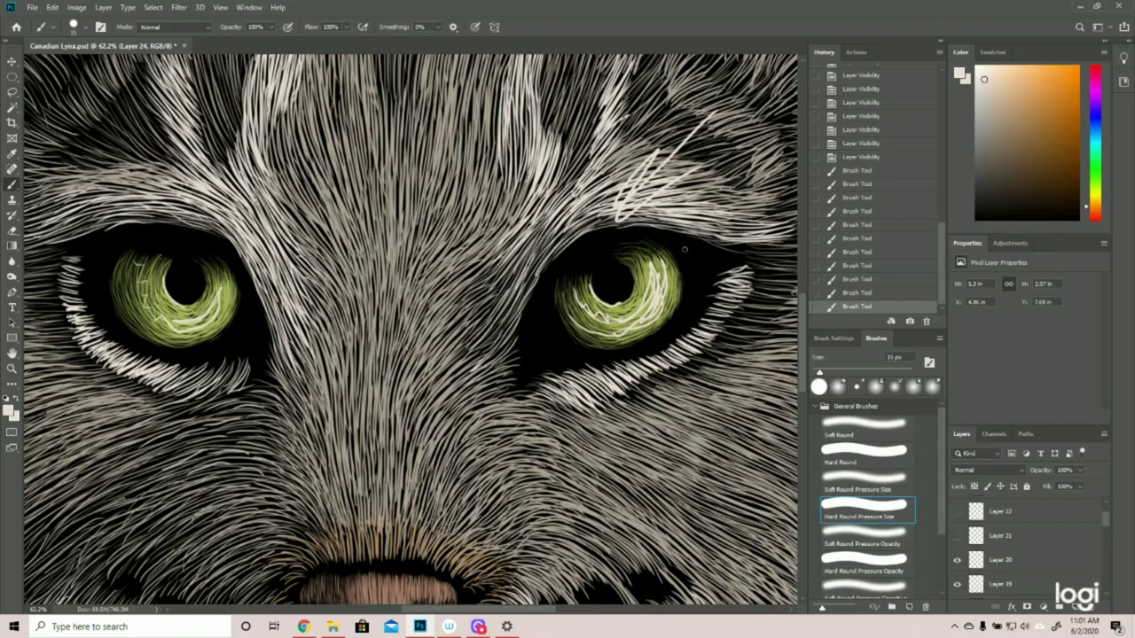
{"action": "left_click", "coordinate": [873, 157]}
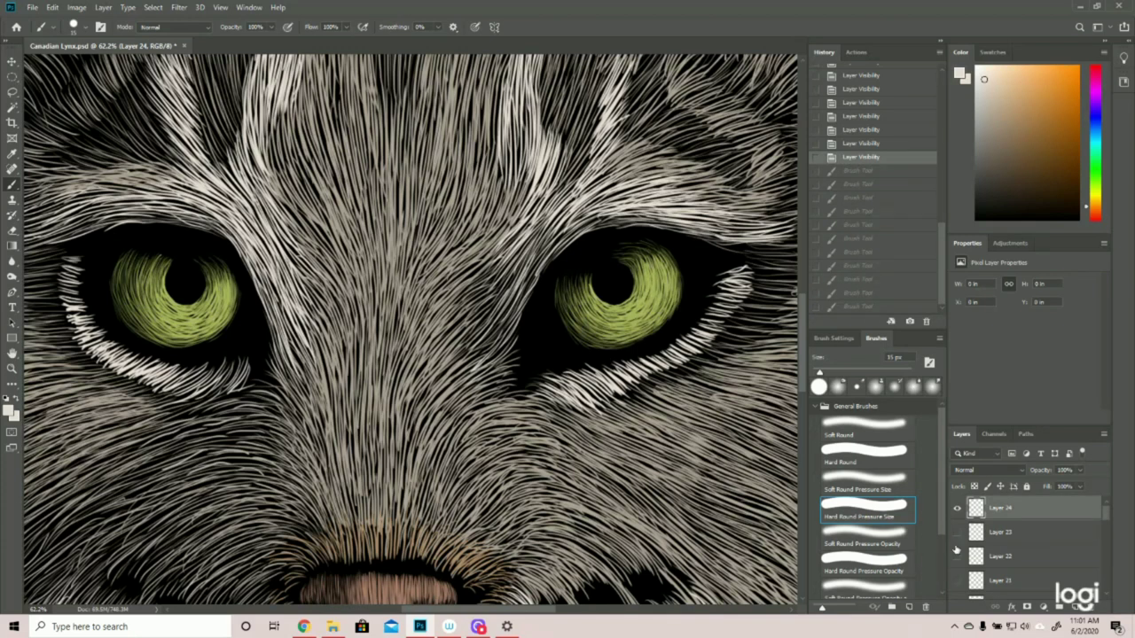
- Show Layer 21 to add the warmer accent strokes to both irises
{"action": "scroll", "coordinate": [1108, 523], "scroll_direction": "down", "scroll_amount": 1}
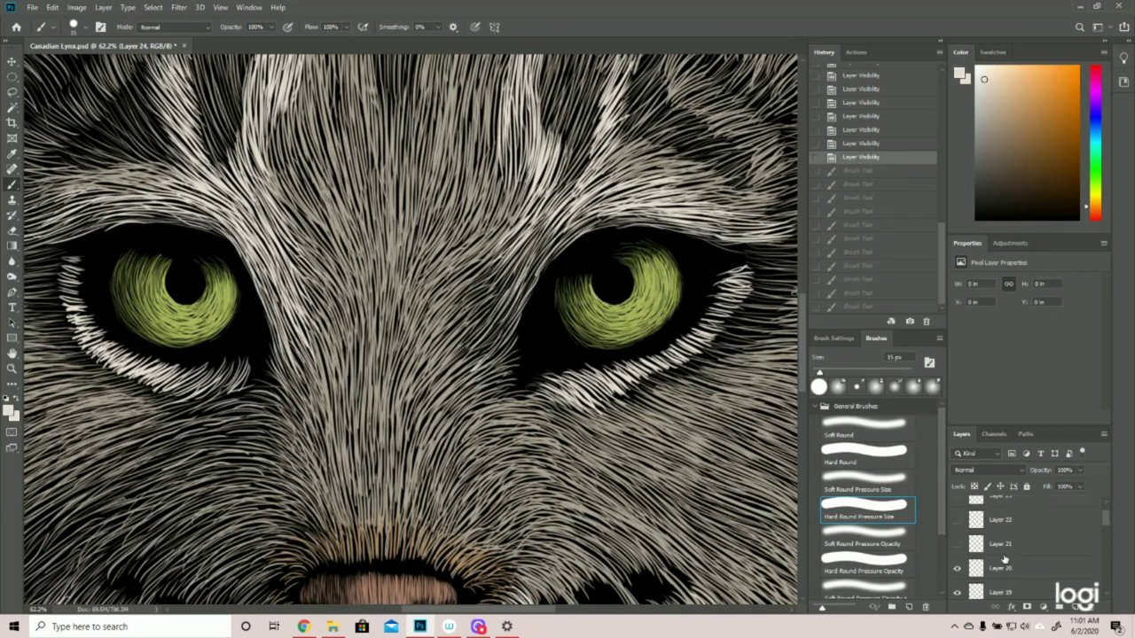
{"action": "left_click", "coordinate": [958, 545]}
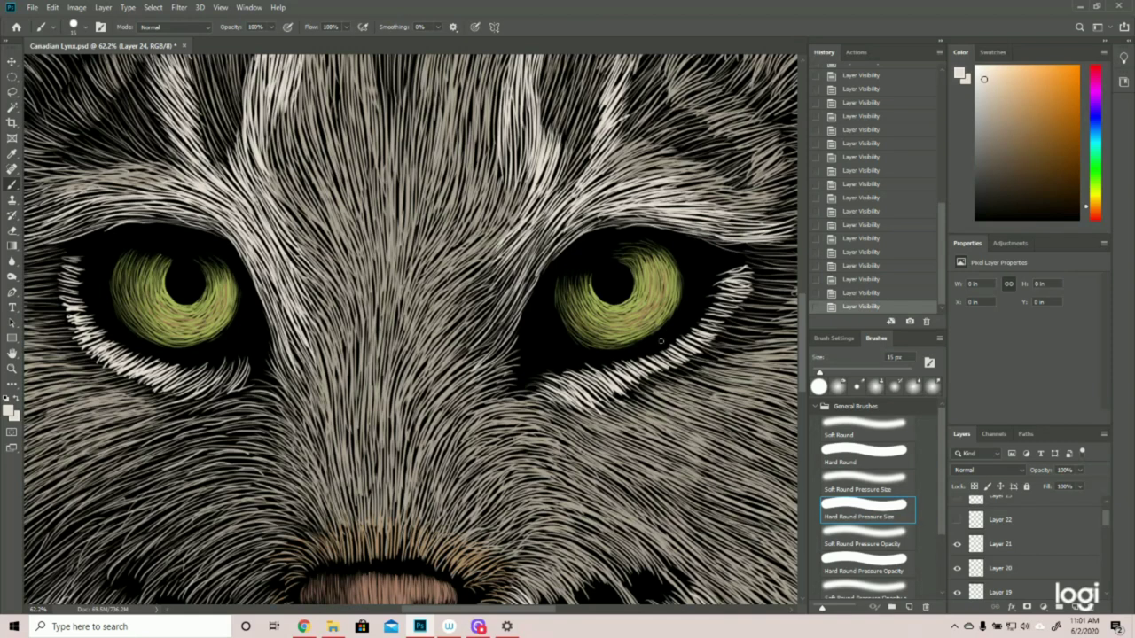
- Brush thin arcs following the lower curve of both irises, and revert them
{"action": "mouse_move", "coordinate": [648, 275]}
{"action": "left_mouse_down"}
{"action": "mouse_move", "coordinate": [603, 321]}
{"action": "mouse_move", "coordinate": [614, 323]}
{"action": "mouse_move", "coordinate": [589, 322]}
{"action": "left_mouse_up"}
{"action": "left_click_drag", "start_coordinate": [660, 312], "coordinate": [597, 335]}
{"action": "mouse_move", "coordinate": [209, 294]}
{"action": "left_mouse_down"}
{"action": "mouse_move", "coordinate": [154, 312]}
{"action": "mouse_move", "coordinate": [140, 330]}
{"action": "mouse_move", "coordinate": [197, 323]}
{"action": "mouse_move", "coordinate": [185, 330]}
{"action": "left_mouse_up"}
{"action": "left_click_drag", "start_coordinate": [222, 302], "coordinate": [153, 333]}
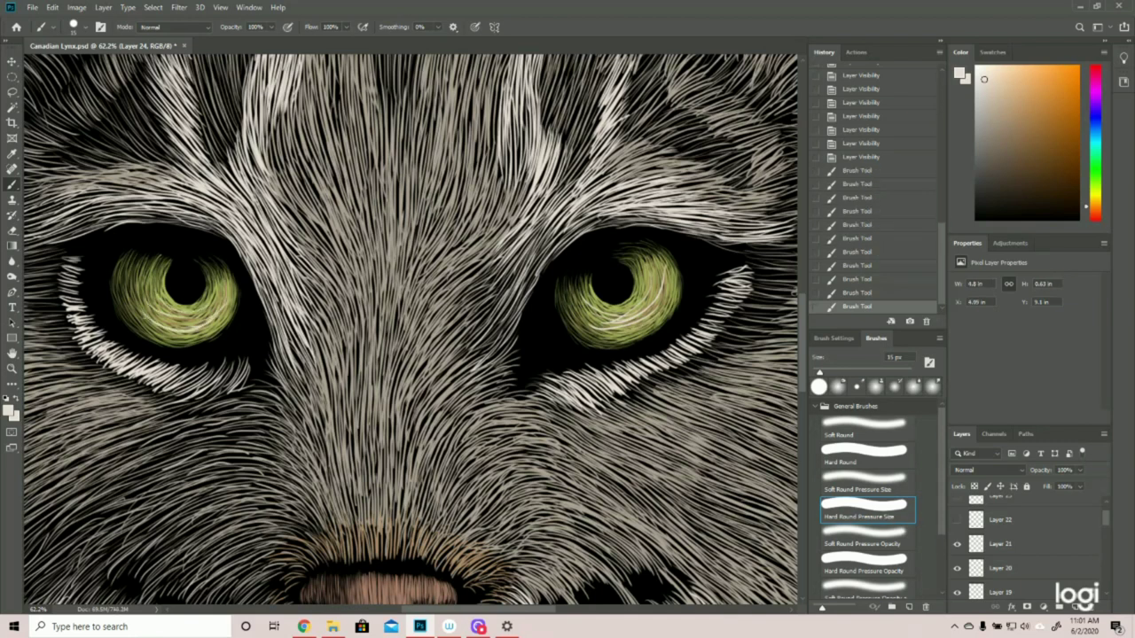
{"action": "left_click_drag", "start_coordinate": [149, 284], "coordinate": [131, 321]}
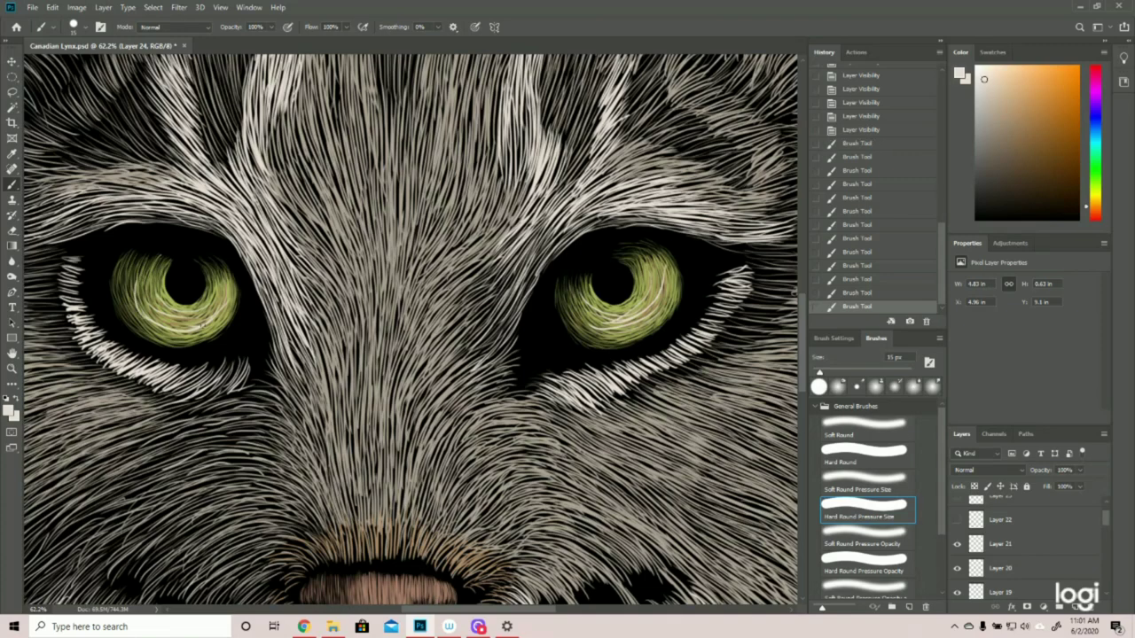
{"action": "left_click", "coordinate": [873, 129]}
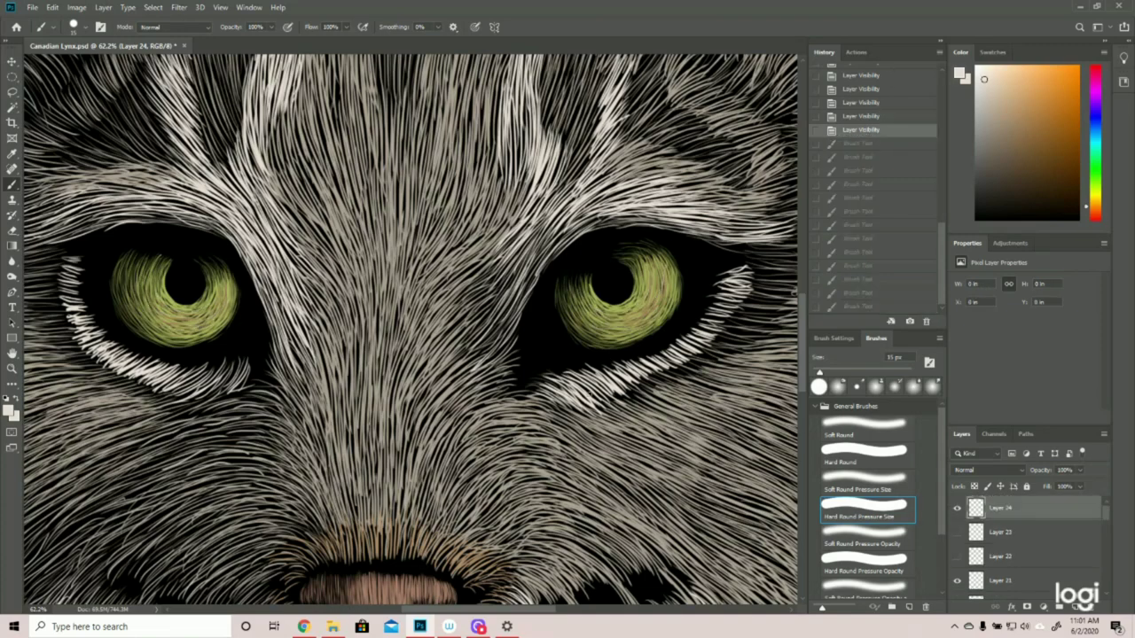
- Show Layer 22 to add the whiskers and the round eye highlights to the portrait
{"action": "left_click", "coordinate": [11, 368]}
{"action": "left_click_drag", "start_coordinate": [470, 335], "coordinate": [484, 352]}
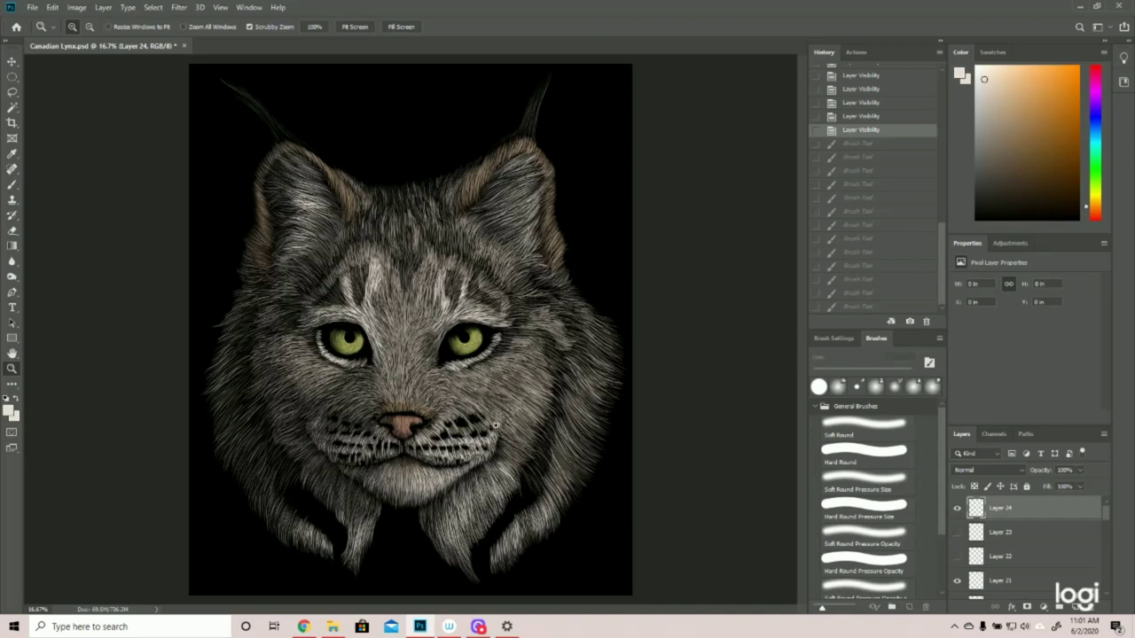
{"action": "left_click", "coordinate": [957, 557]}
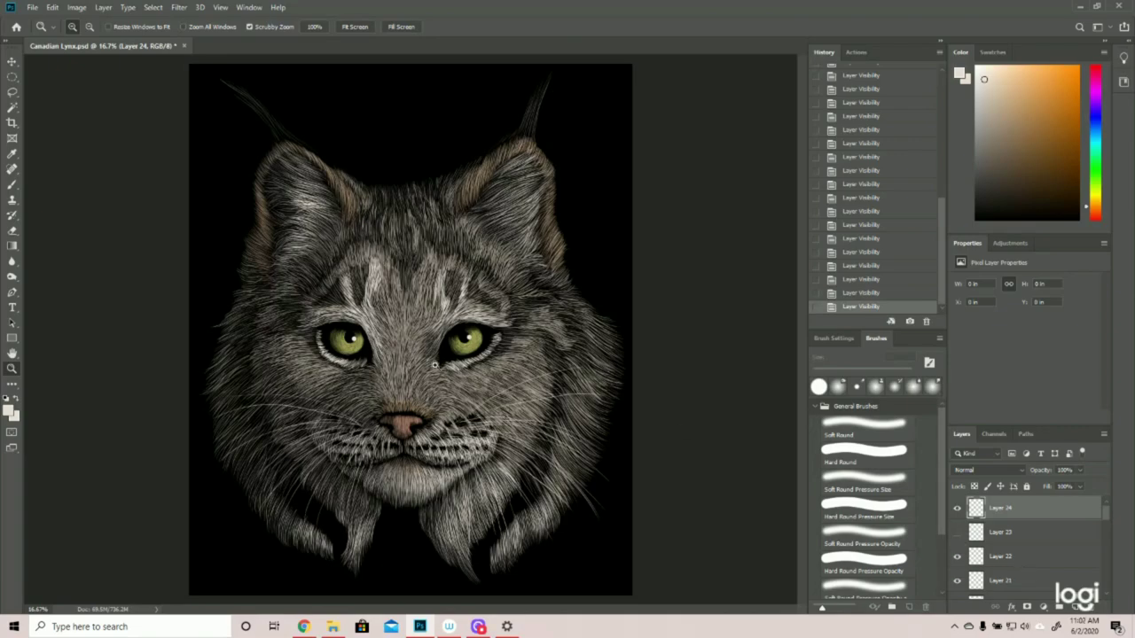
- Brush short curves along the pupils and round highlights of both eyes, and revert them
{"action": "left_click_drag", "start_coordinate": [416, 355], "coordinate": [723, 299]}
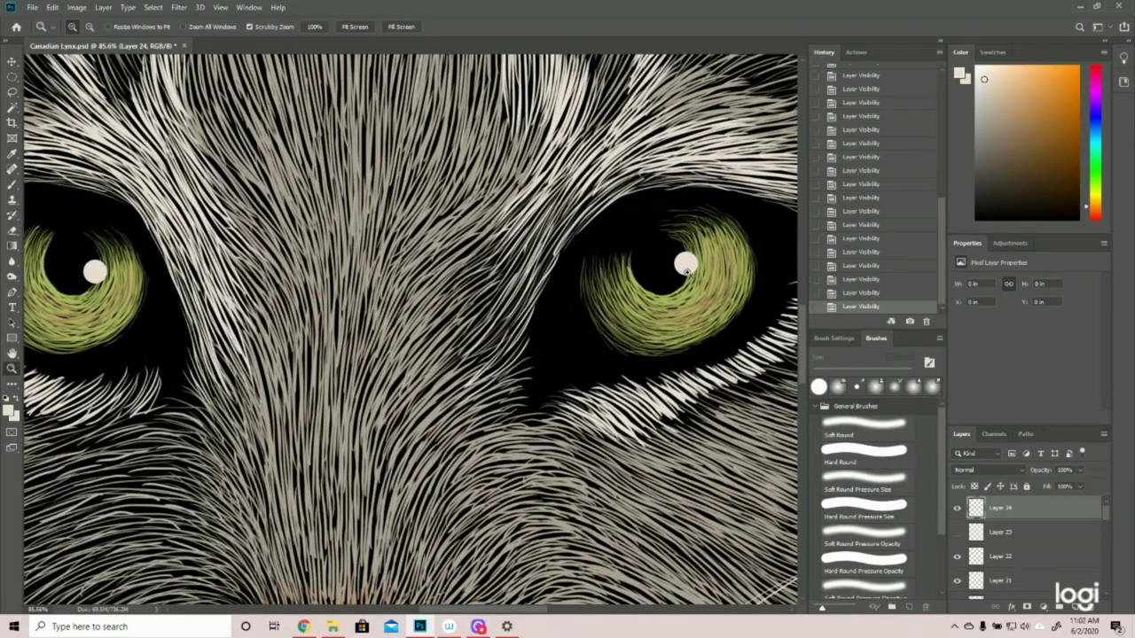
{"action": "left_click_drag", "start_coordinate": [611, 303], "coordinate": [585, 309]}
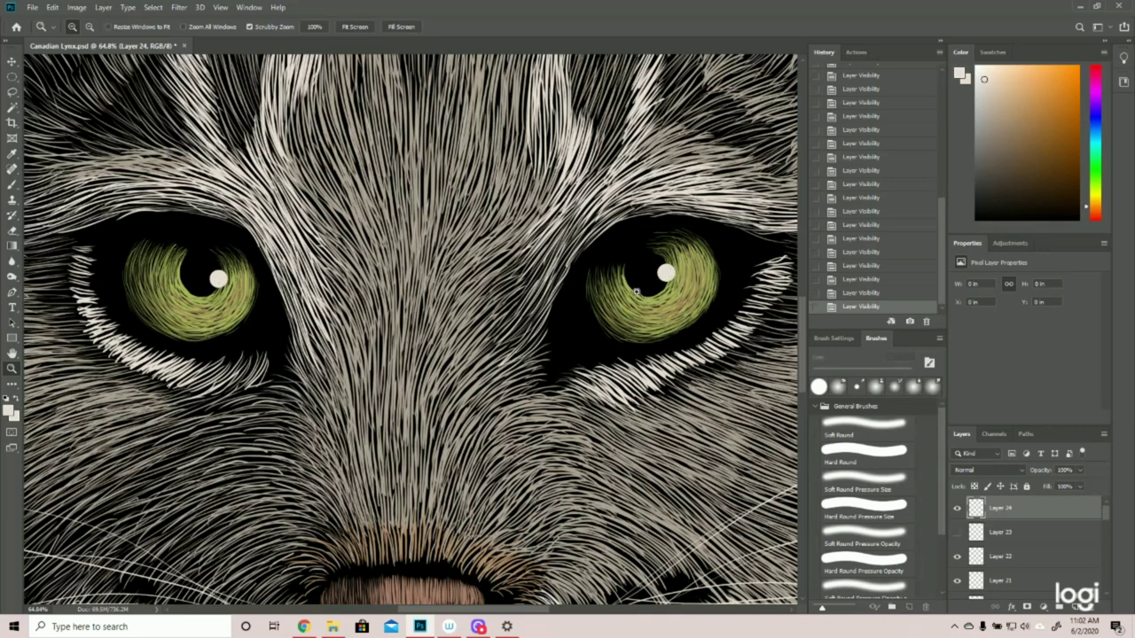
{"action": "left_click", "coordinate": [17, 183]}
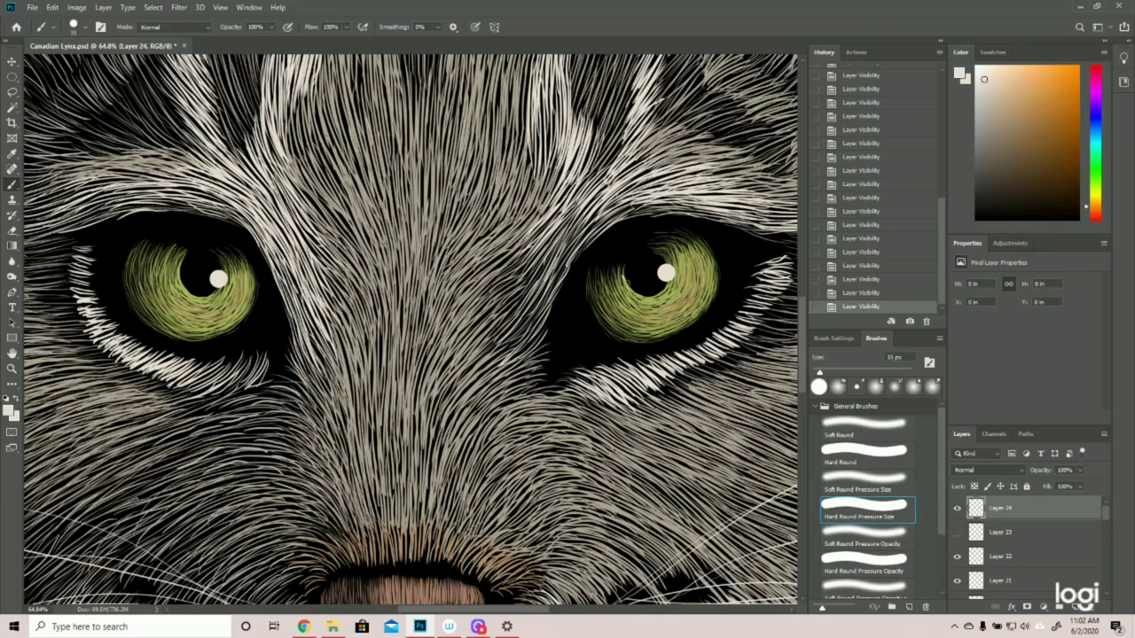
{"action": "left_click", "coordinate": [665, 274]}
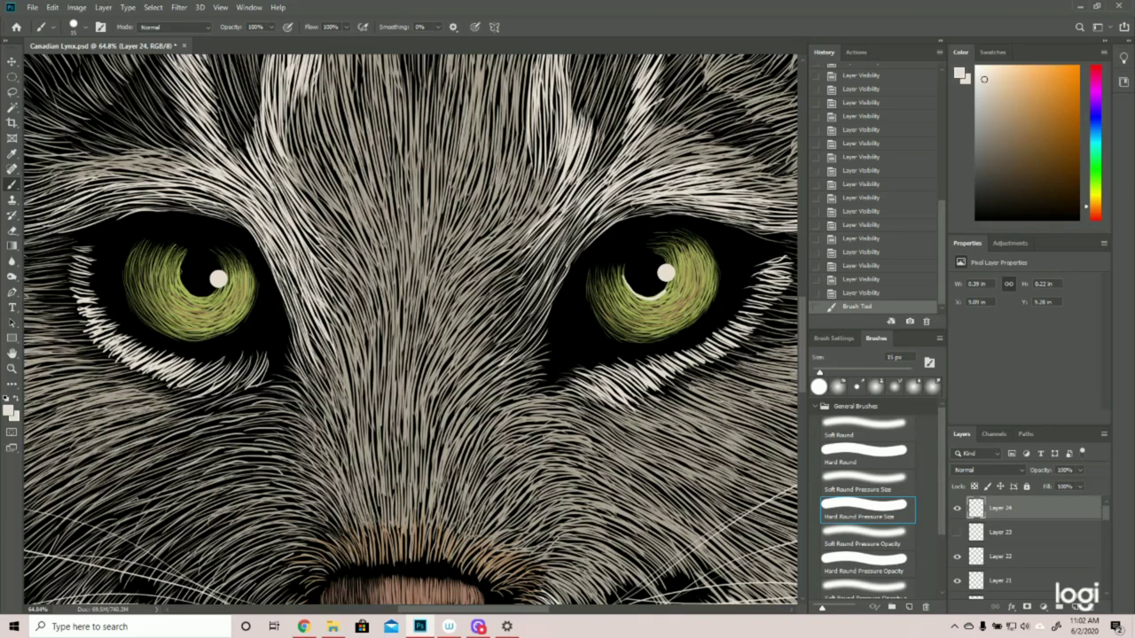
{"action": "left_click", "coordinate": [221, 278]}
{"action": "left_click_drag", "start_coordinate": [197, 272], "coordinate": [234, 253]}
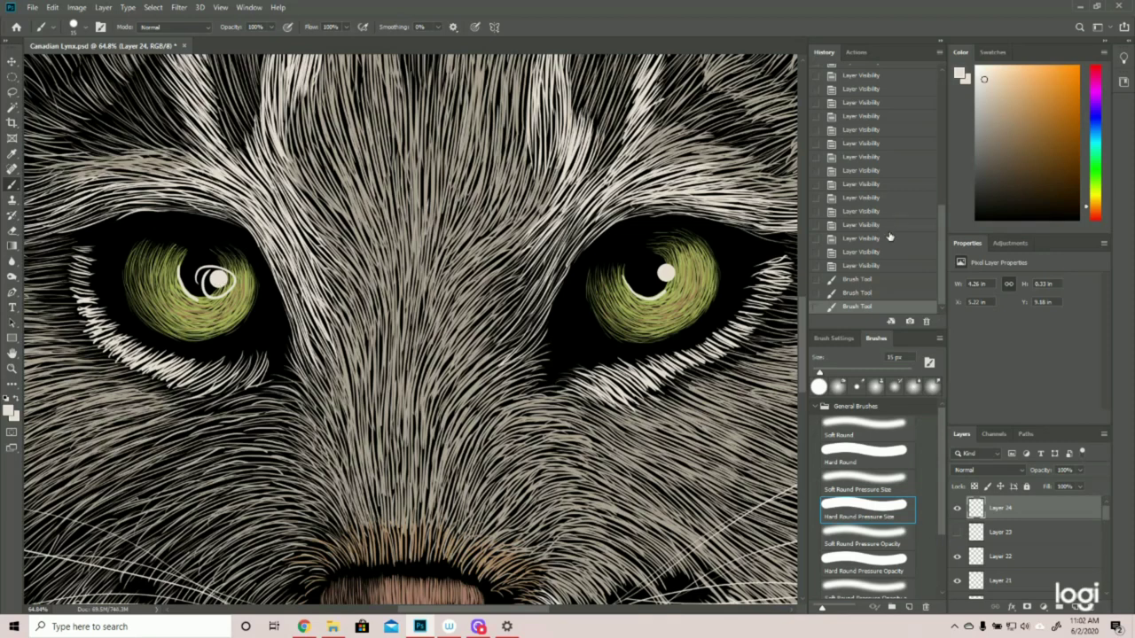
{"action": "left_click", "coordinate": [874, 265]}
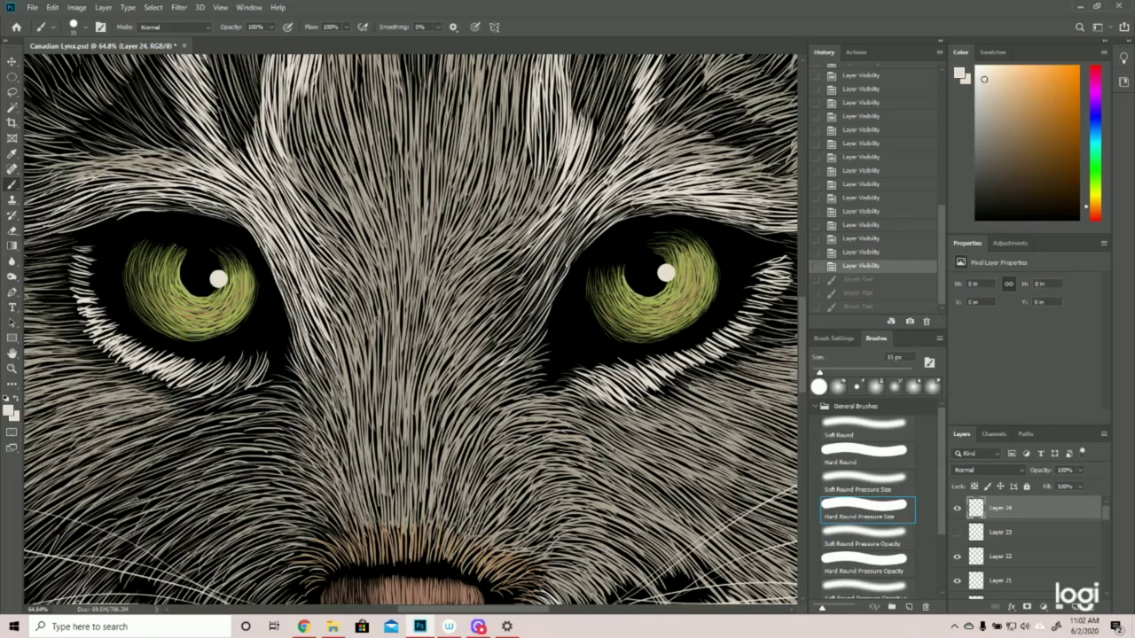
- Brush a fan of thin whisker strokes from the right-hand whisker pad across the cheek and lower fur, and revert them
{"action": "left_click", "coordinate": [12, 368]}
{"action": "left_click_drag", "start_coordinate": [375, 309], "coordinate": [288, 328]}
{"action": "scroll", "coordinate": [482, 504], "scroll_direction": "down", "scroll_amount": 1}
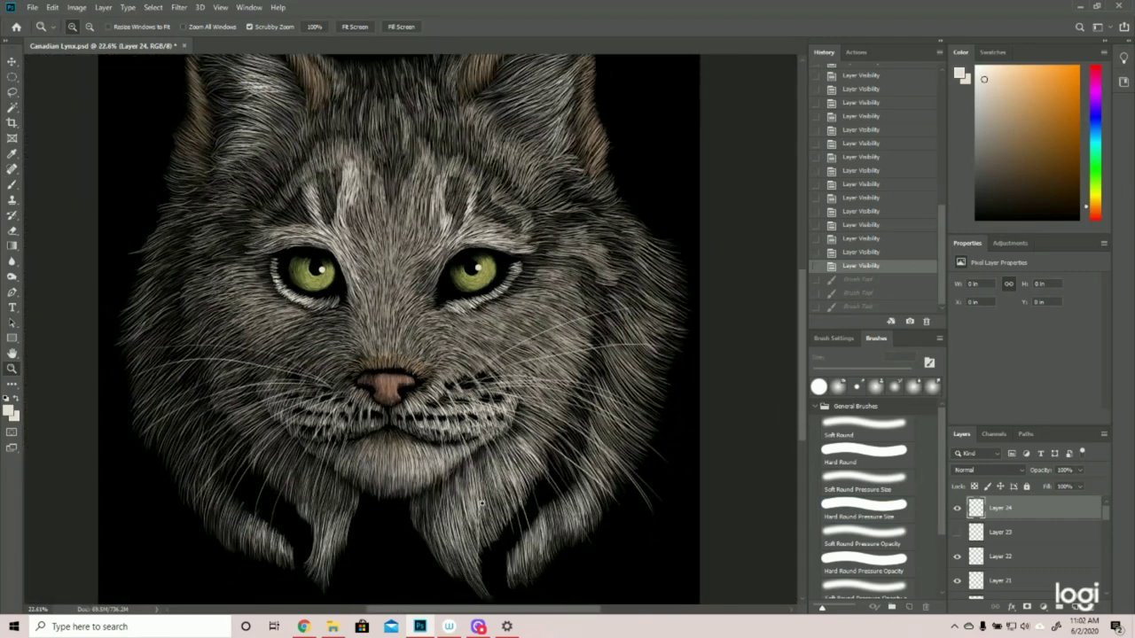
{"action": "scroll", "coordinate": [482, 504], "scroll_direction": "down", "scroll_amount": 2}
{"action": "left_click_drag", "start_coordinate": [494, 481], "coordinate": [513, 472]}
{"action": "left_click", "coordinate": [11, 185]}
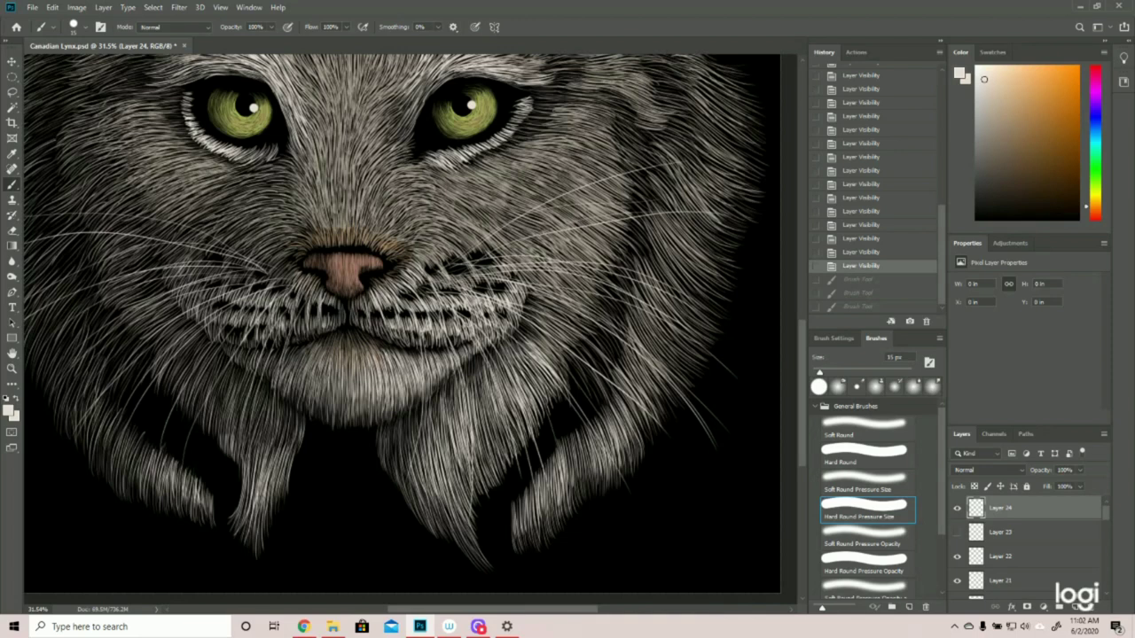
{"action": "left_click_drag", "start_coordinate": [454, 314], "coordinate": [503, 452]}
{"action": "left_click_drag", "start_coordinate": [444, 298], "coordinate": [404, 494]}
{"action": "left_click_drag", "start_coordinate": [449, 307], "coordinate": [591, 467]}
{"action": "mouse_move", "coordinate": [413, 296]}
{"action": "left_mouse_down"}
{"action": "mouse_move", "coordinate": [622, 255]}
{"action": "mouse_move", "coordinate": [479, 246]}
{"action": "mouse_move", "coordinate": [701, 183]}
{"action": "mouse_move", "coordinate": [611, 316]}
{"action": "left_mouse_up"}
{"action": "left_click_drag", "start_coordinate": [443, 287], "coordinate": [652, 387]}
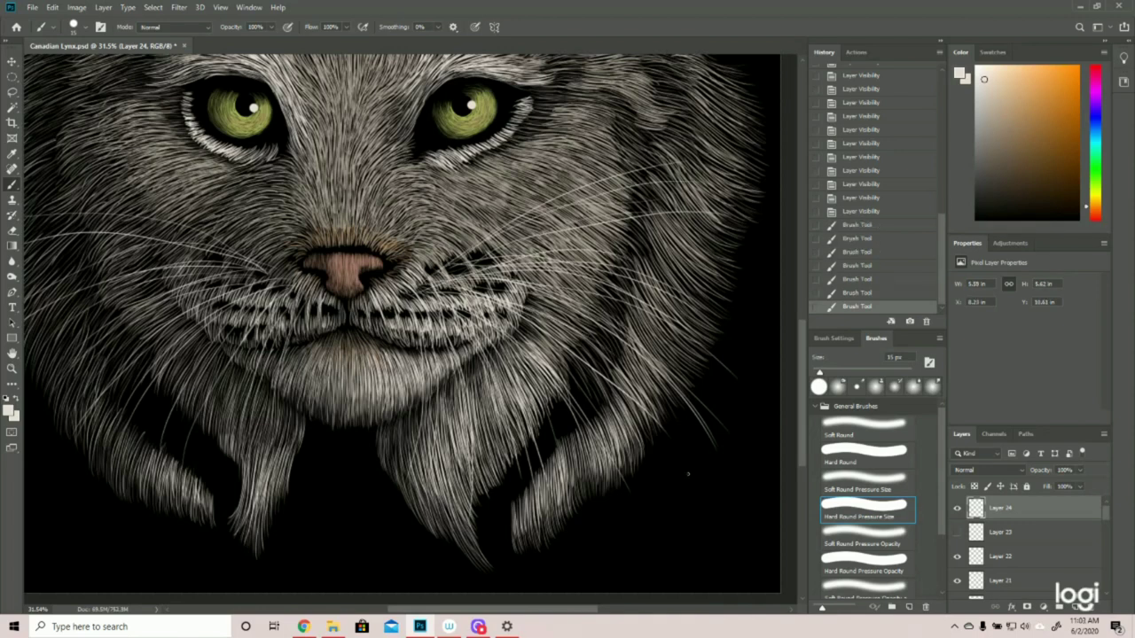
{"action": "left_click_drag", "start_coordinate": [420, 291], "coordinate": [702, 367]}
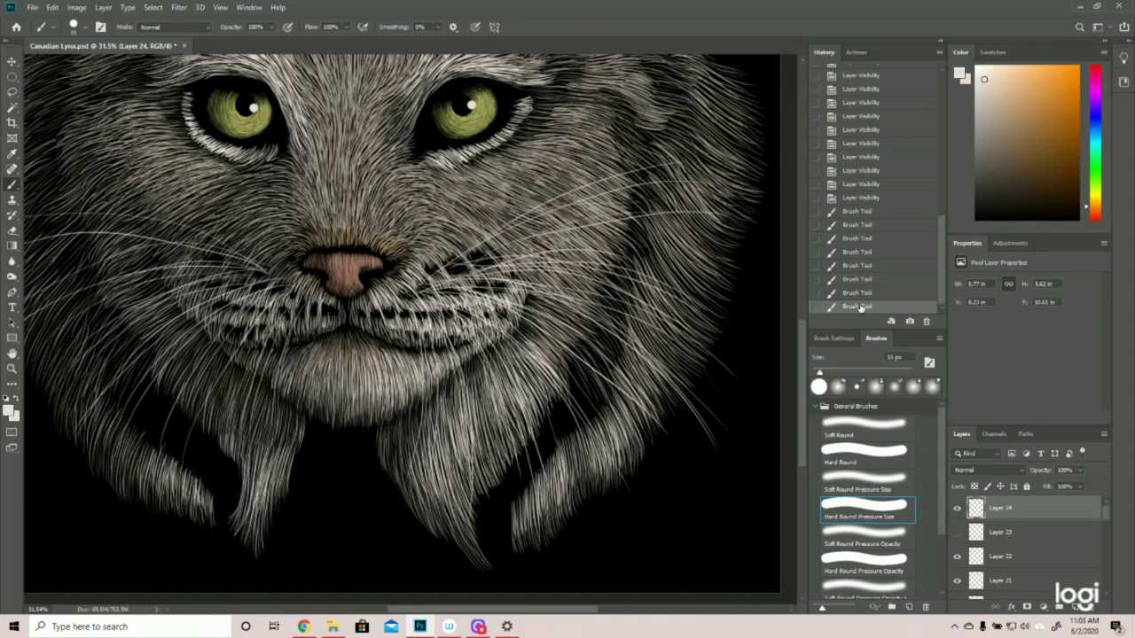
{"action": "left_click", "coordinate": [864, 198]}
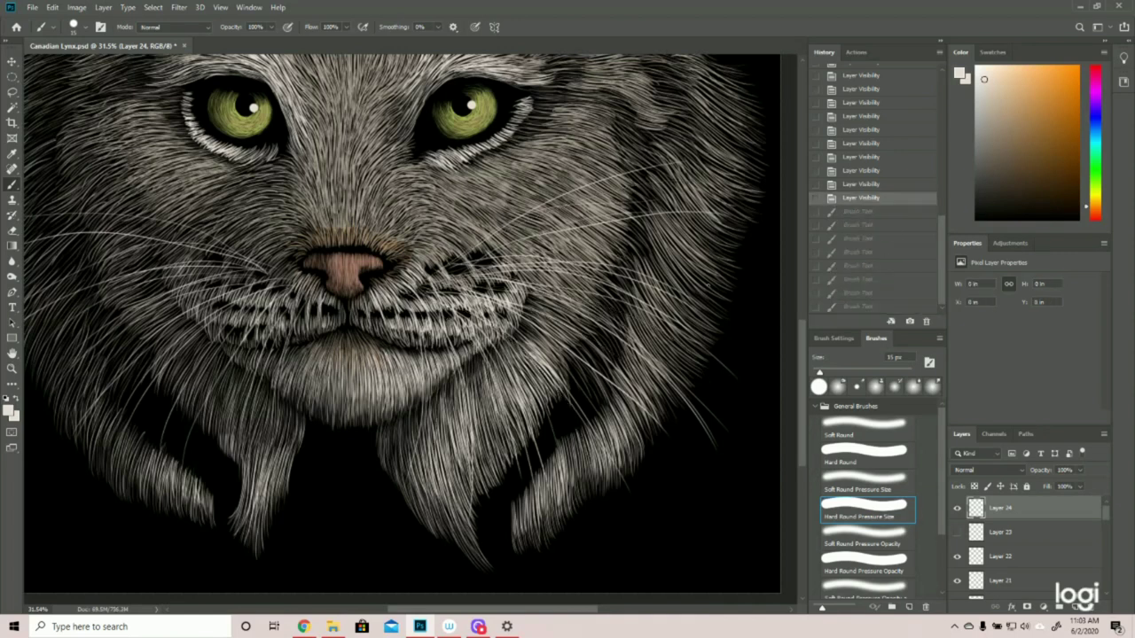
- Brush three long, curved whiskers outward from the right-hand side of the muzzle, and revert them
{"action": "left_click", "coordinate": [12, 368]}
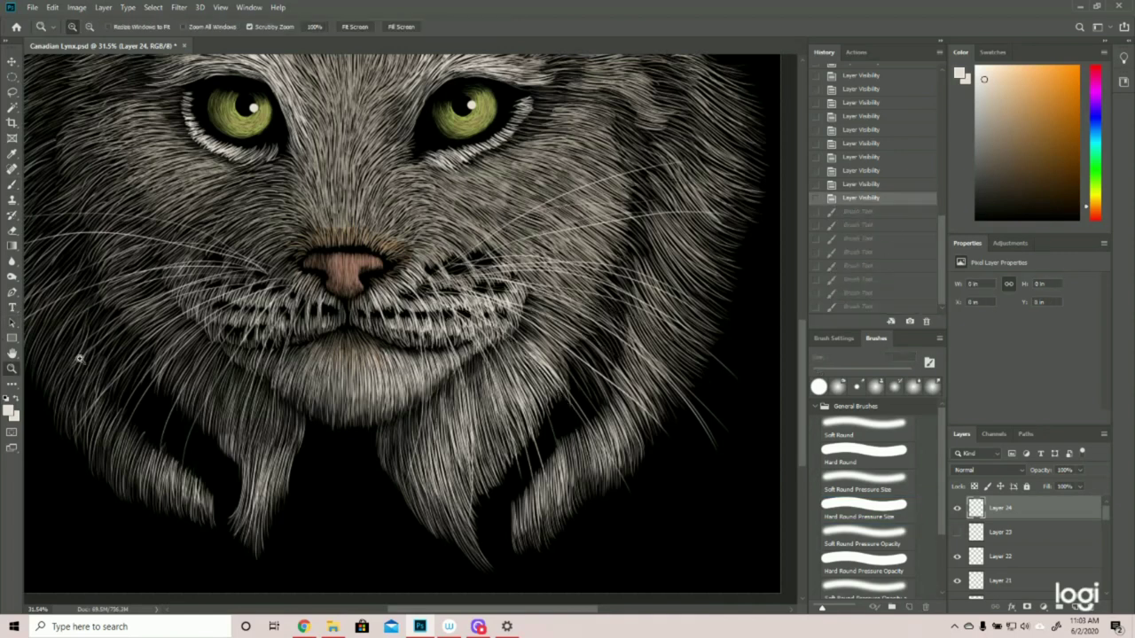
{"action": "key", "text": "ctrl+0"}
{"action": "left_click", "coordinate": [413, 346]}
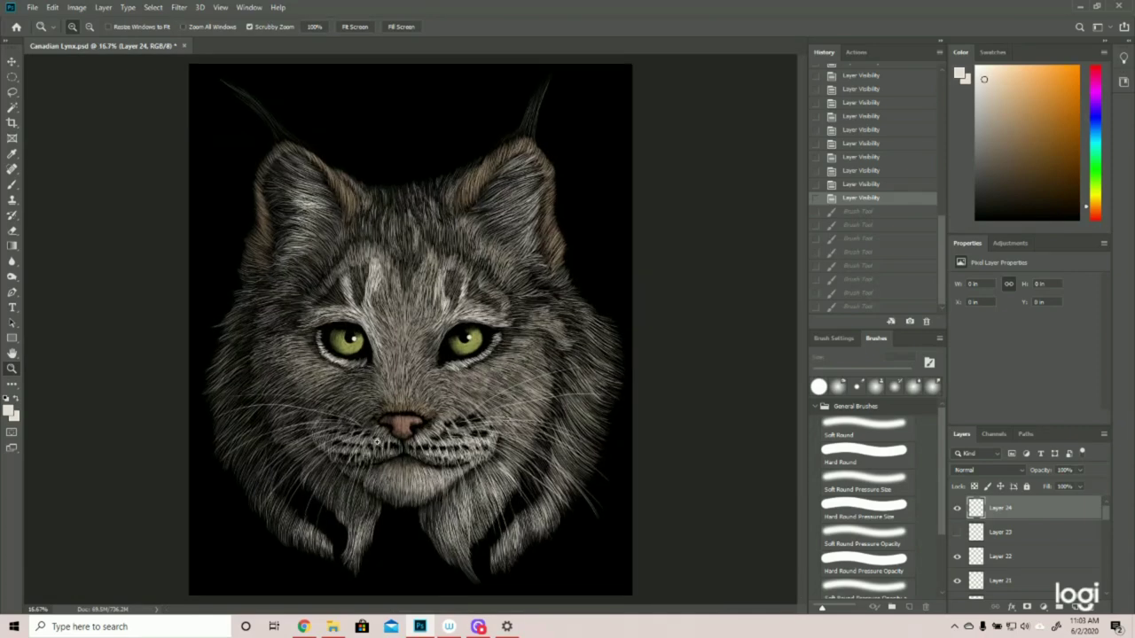
{"action": "left_click_drag", "start_coordinate": [458, 513], "coordinate": [523, 513]}
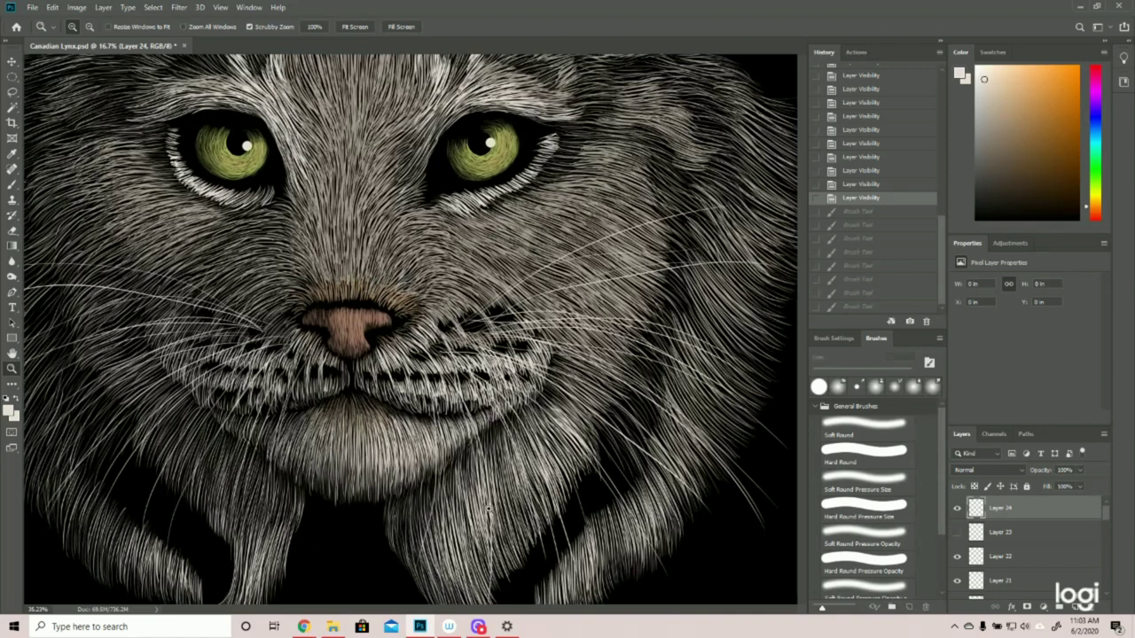
{"action": "left_click", "coordinate": [13, 185]}
{"action": "left_click_drag", "start_coordinate": [419, 356], "coordinate": [568, 549]}
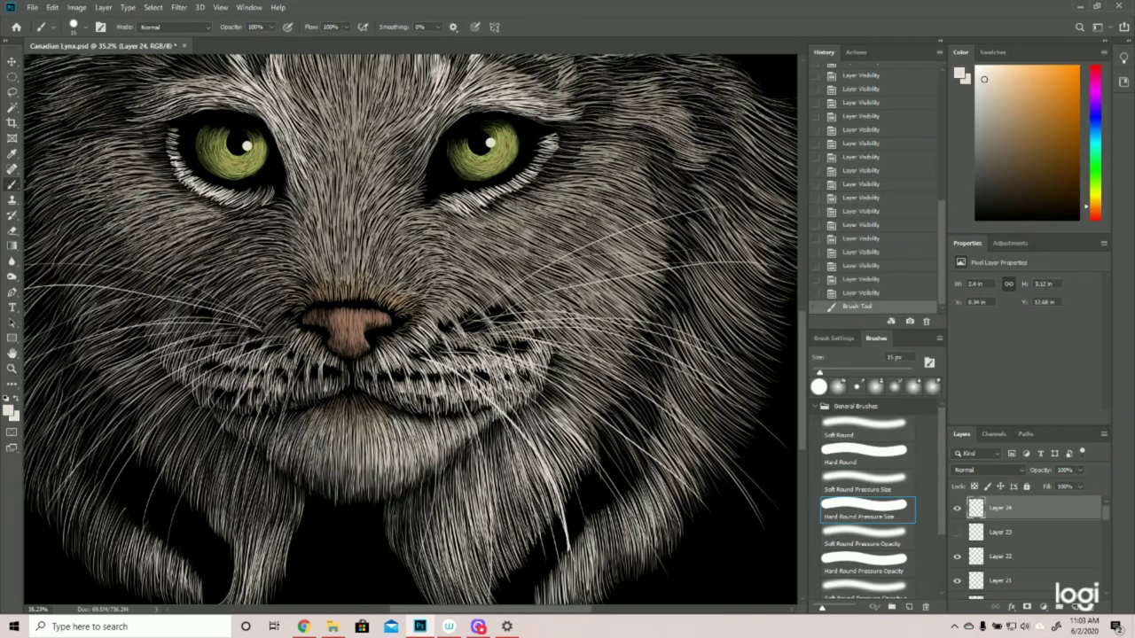
{"action": "left_click_drag", "start_coordinate": [429, 349], "coordinate": [735, 500]}
{"action": "left_click_drag", "start_coordinate": [454, 333], "coordinate": [768, 365]}
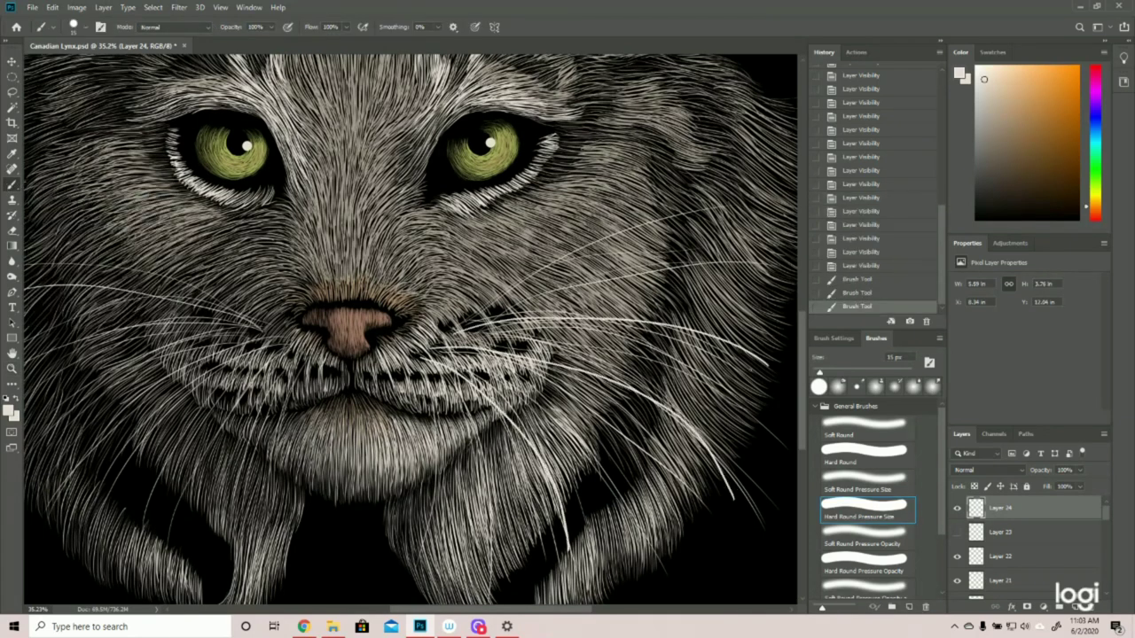
{"action": "left_click", "coordinate": [856, 266]}
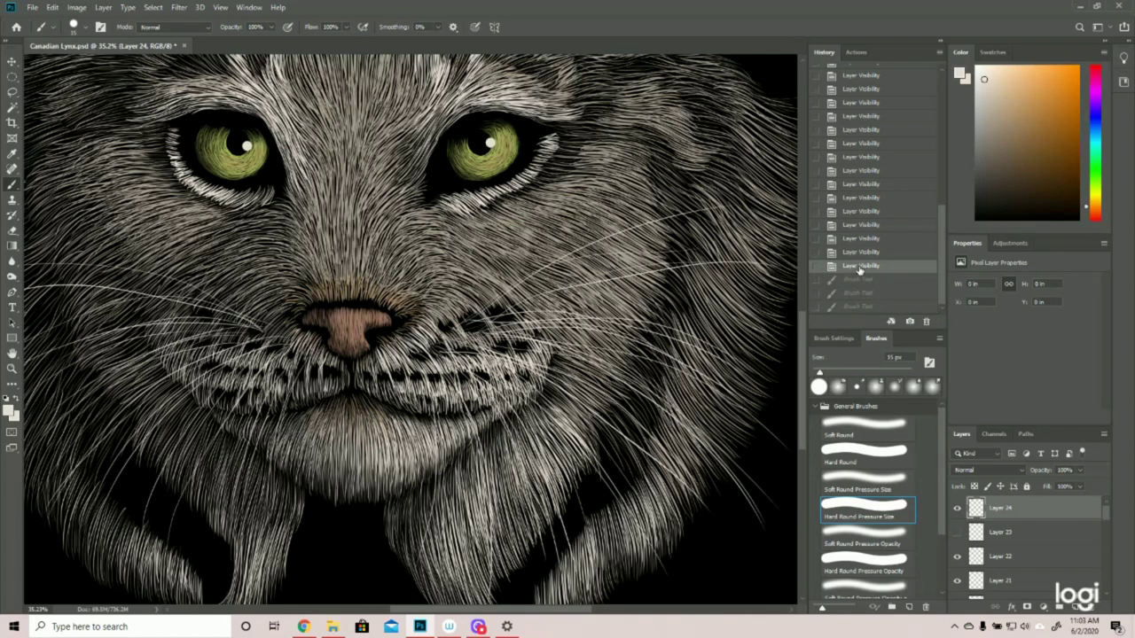
- Hide and show Layer 22 repeatedly to compare the portrait with and without whiskers and eye highlights, both up close and in full
{"action": "left_click", "coordinate": [957, 557]}
{"action": "left_click", "coordinate": [957, 558]}
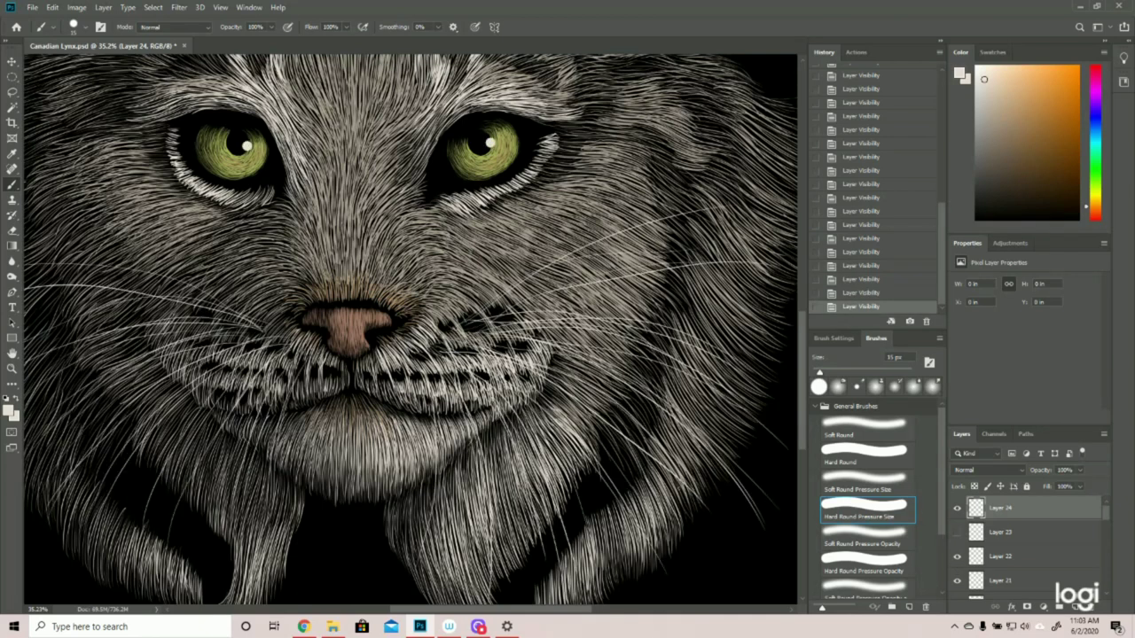
{"action": "left_click", "coordinate": [957, 557]}
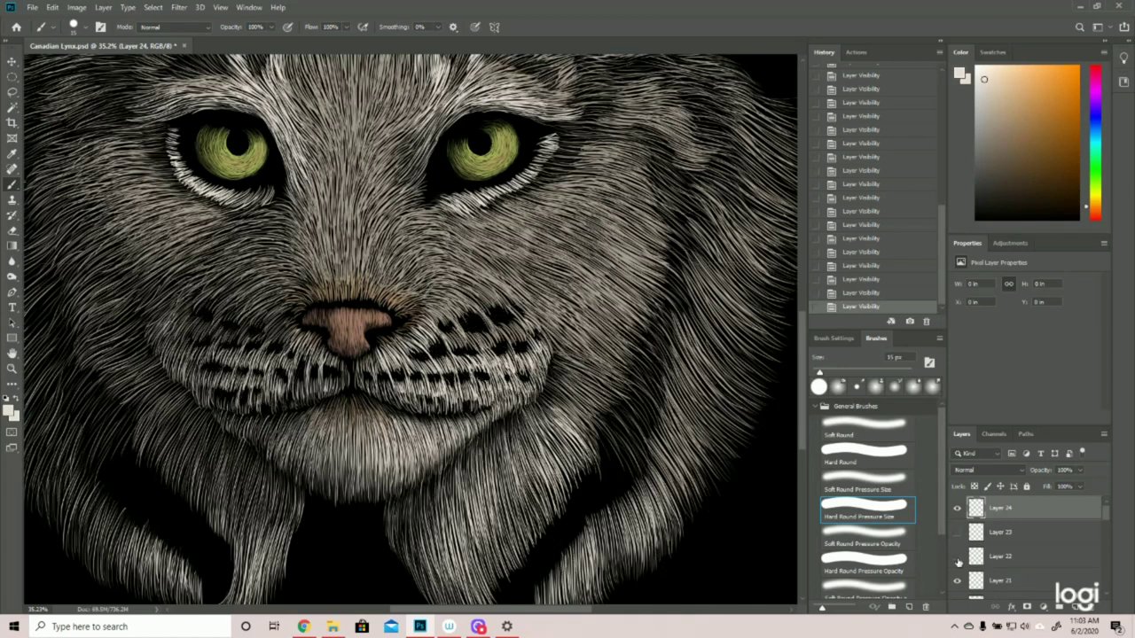
{"action": "left_click", "coordinate": [957, 557]}
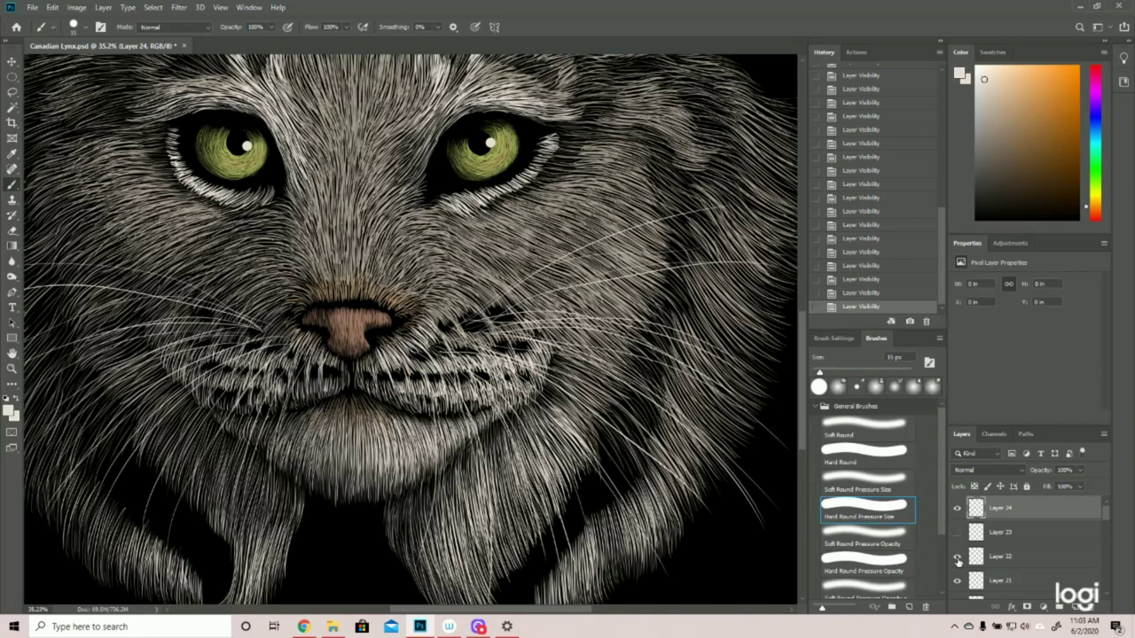
{"action": "left_click", "coordinate": [11, 368]}
{"action": "left_click_drag", "start_coordinate": [442, 293], "coordinate": [383, 312]}
{"action": "left_click", "coordinate": [372, 383]}
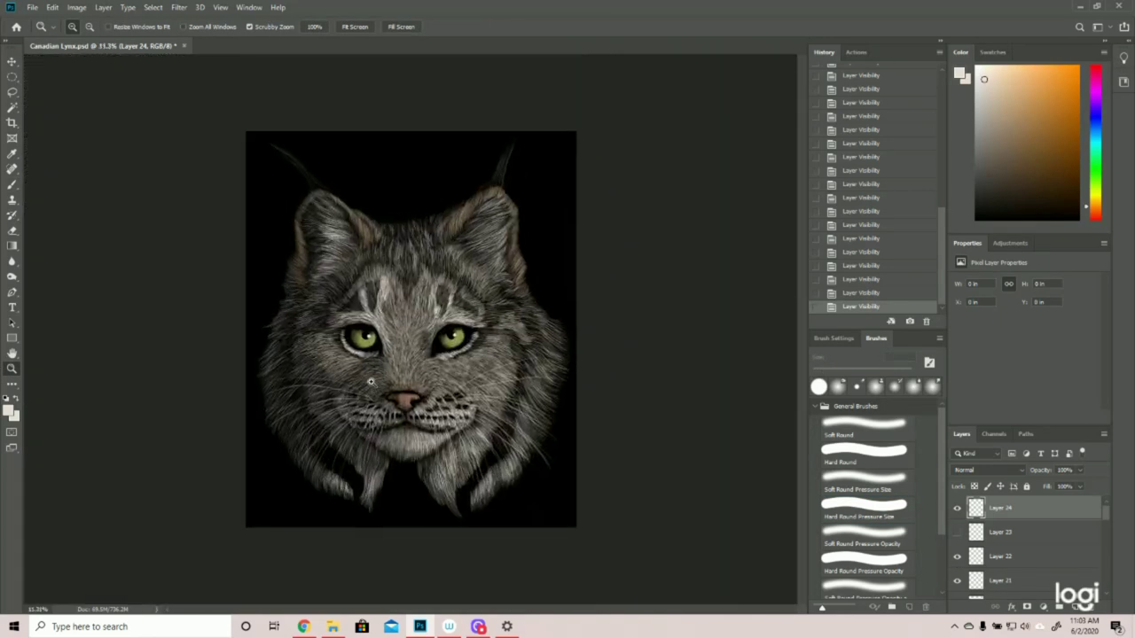
{"action": "left_click", "coordinate": [958, 559]}
{"action": "left_click", "coordinate": [958, 559]}
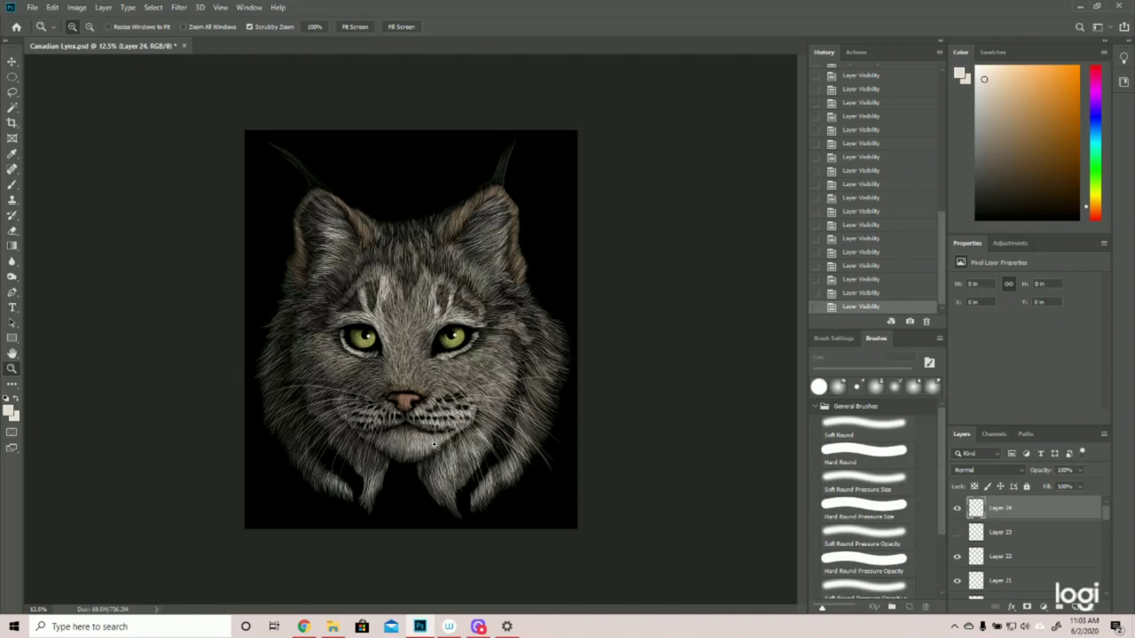
- Brush long whisker strokes at 15 px from the right-hand side of the muzzle across the cheek and chin fur, and revert them
{"action": "left_click", "coordinate": [436, 465]}
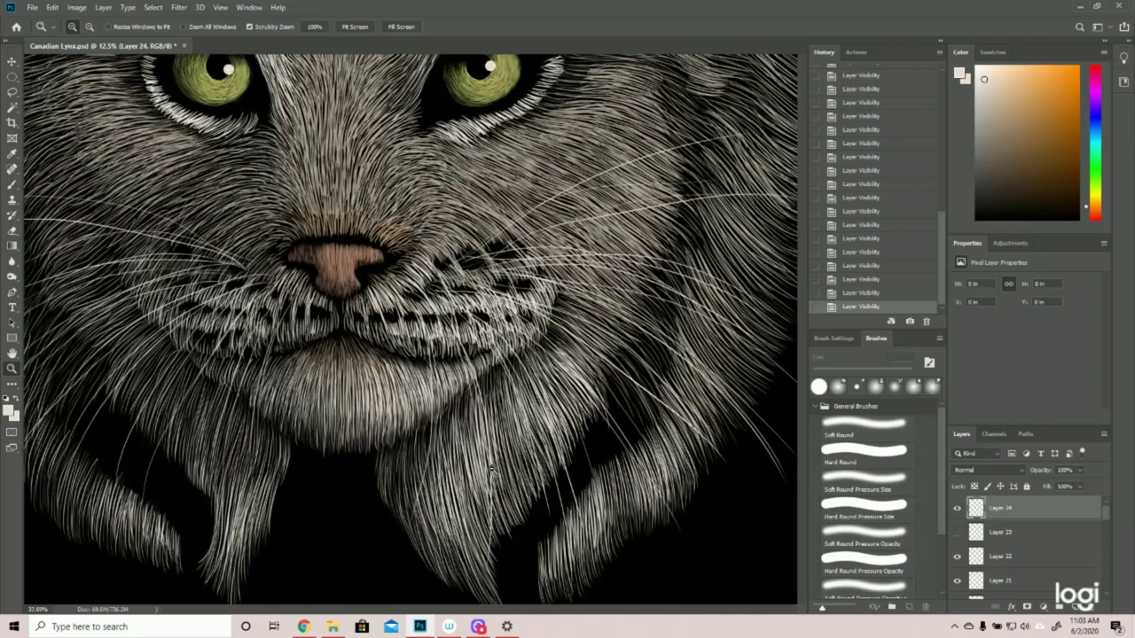
{"action": "left_click", "coordinate": [11, 183]}
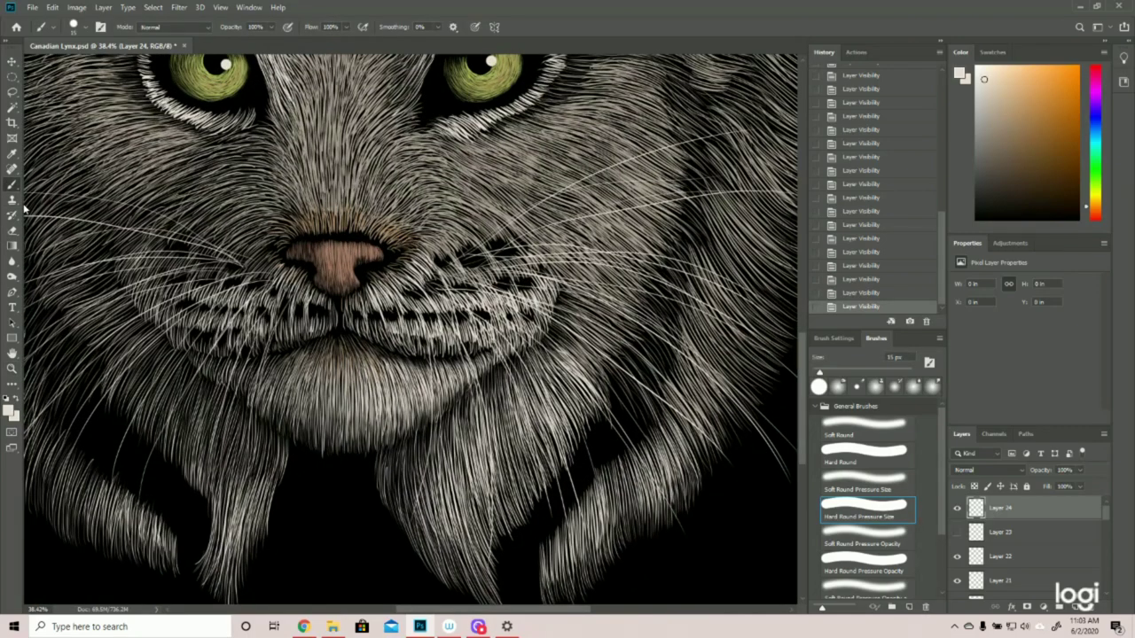
{"action": "left_click_drag", "start_coordinate": [440, 265], "coordinate": [689, 420]}
{"action": "left_click_drag", "start_coordinate": [440, 284], "coordinate": [636, 480]}
{"action": "mouse_move", "coordinate": [417, 298]}
{"action": "left_mouse_down"}
{"action": "mouse_move", "coordinate": [558, 395]}
{"action": "mouse_move", "coordinate": [649, 539]}
{"action": "left_mouse_up"}
{"action": "left_click_drag", "start_coordinate": [422, 317], "coordinate": [490, 456]}
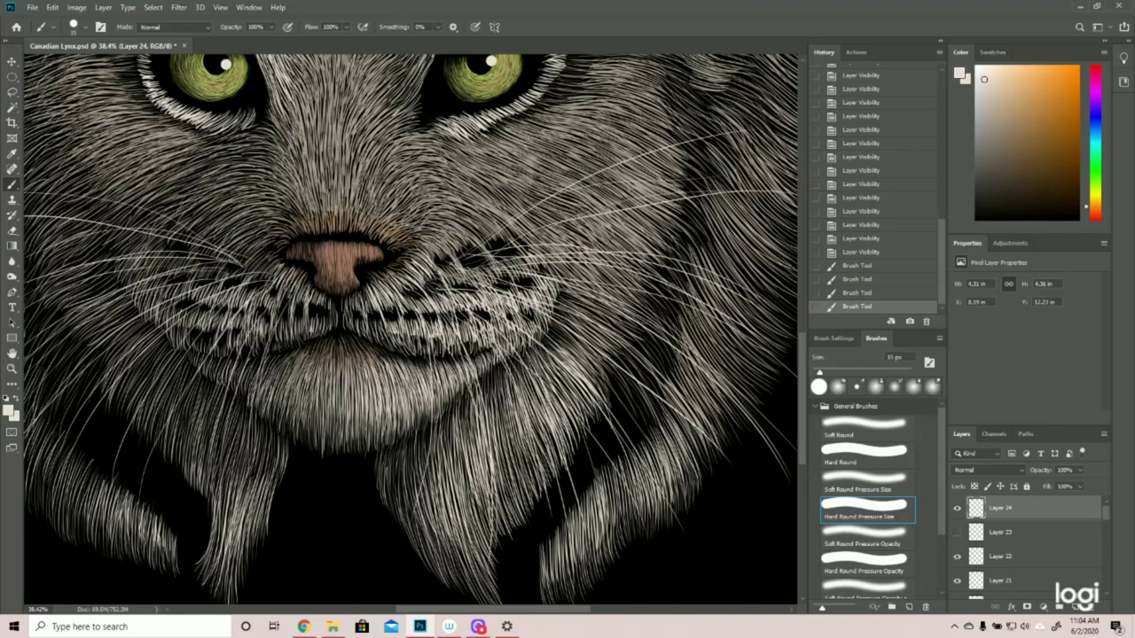
{"action": "left_click_drag", "start_coordinate": [520, 227], "coordinate": [725, 161]}
{"action": "left_click_drag", "start_coordinate": [540, 315], "coordinate": [727, 439]}
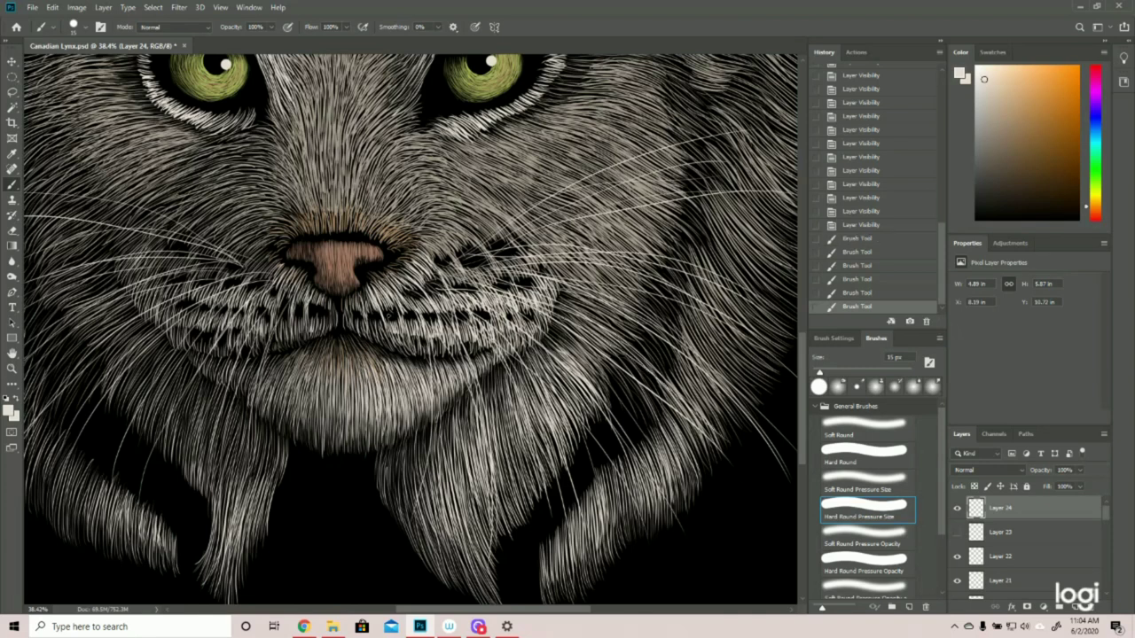
{"action": "left_click_drag", "start_coordinate": [450, 335], "coordinate": [517, 532]}
{"action": "left_click_drag", "start_coordinate": [444, 281], "coordinate": [543, 274]}
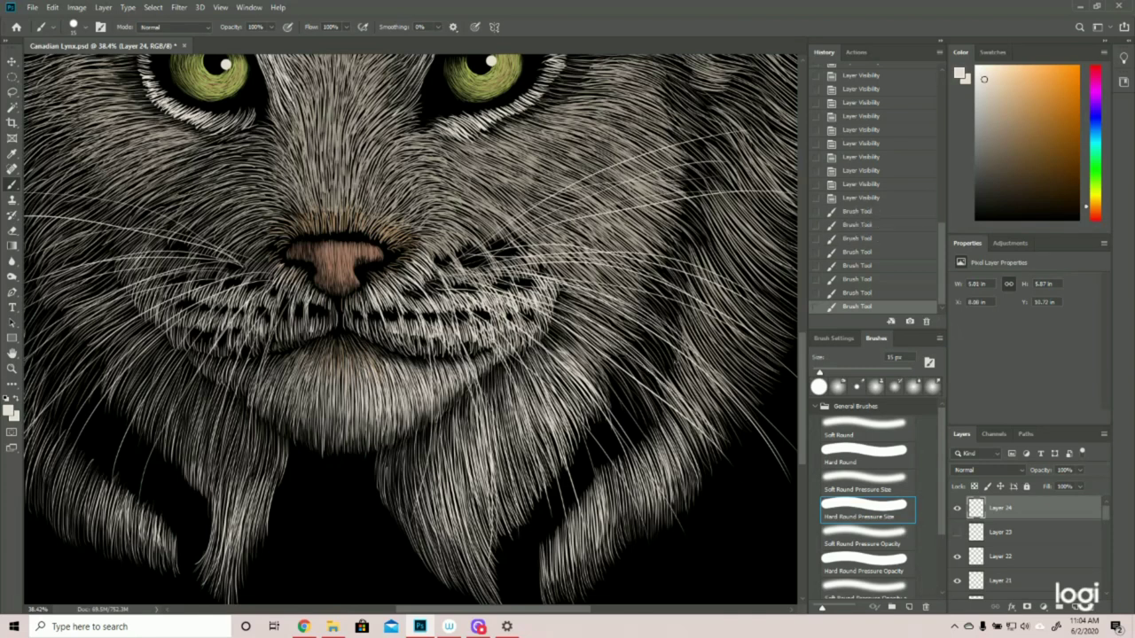
{"action": "left_click_drag", "start_coordinate": [472, 261], "coordinate": [708, 166]}
{"action": "left_click_drag", "start_coordinate": [534, 274], "coordinate": [785, 410]}
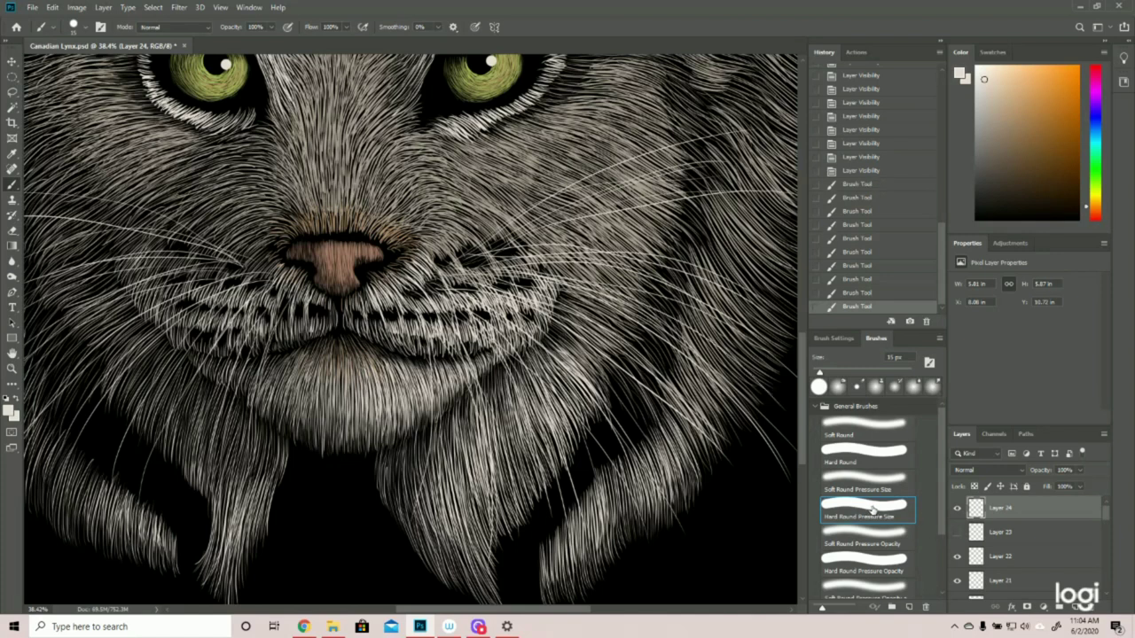
{"action": "left_click", "coordinate": [858, 171]}
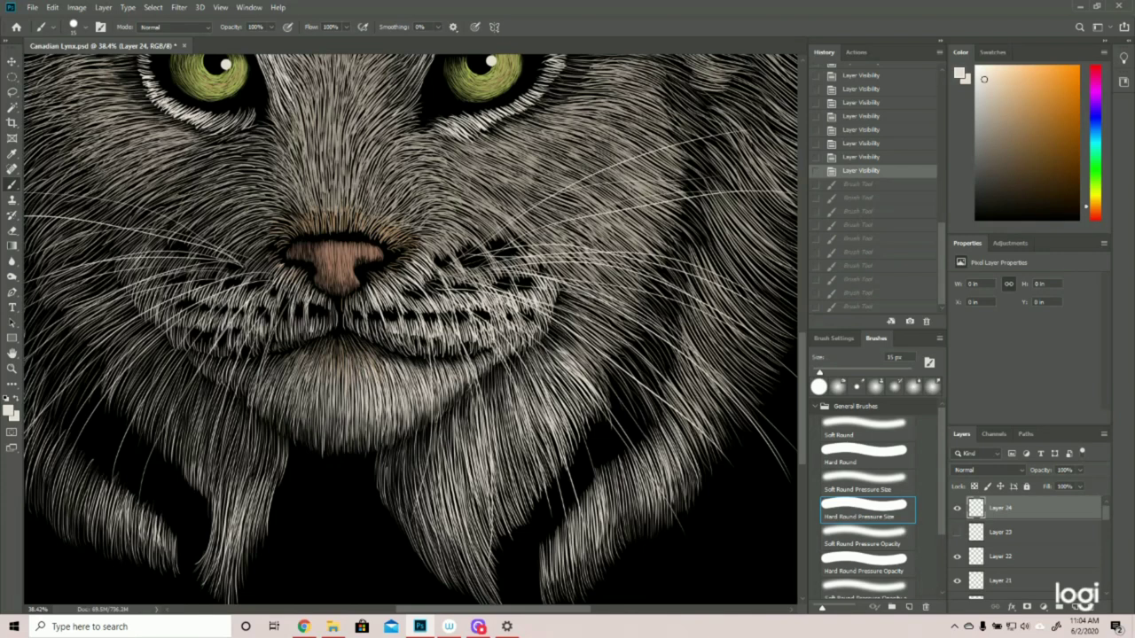
- Brush three more whisker strokes from the right-hand whisker pad, two downward and one outward across the cheek, and revert them
{"action": "left_click_drag", "start_coordinate": [415, 309], "coordinate": [610, 516]}
{"action": "left_click_drag", "start_coordinate": [448, 349], "coordinate": [470, 529]}
{"action": "left_click_drag", "start_coordinate": [466, 289], "coordinate": [709, 259]}
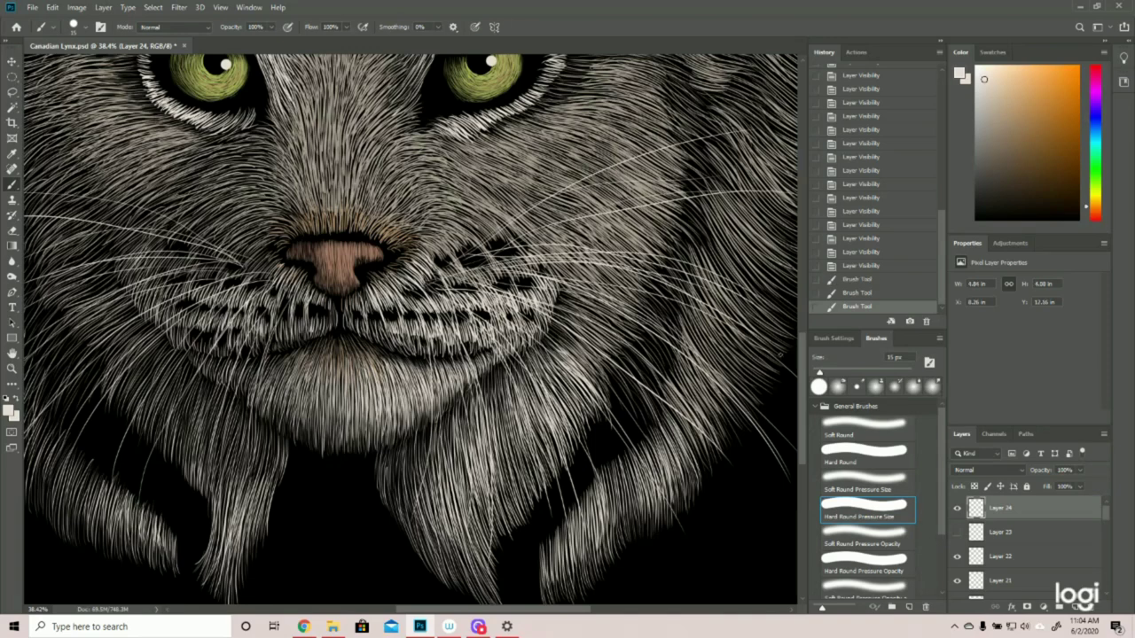
{"action": "left_click", "coordinate": [860, 266]}
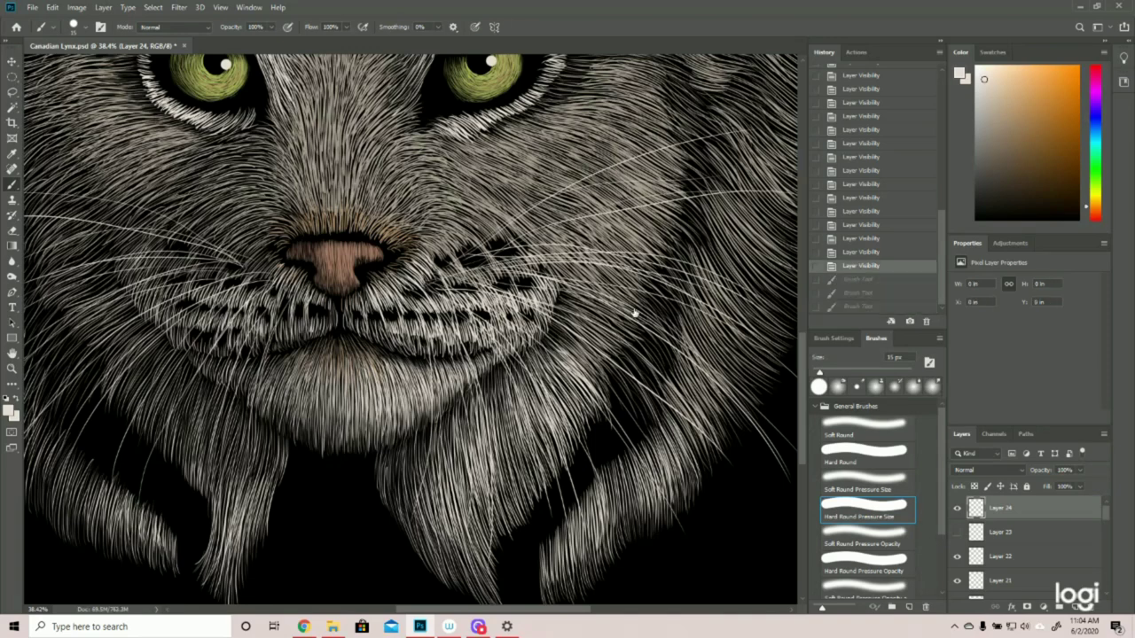
- Brush groups of thin curved practice strokes on the black background between the ears, and revert them
{"action": "left_click", "coordinate": [11, 368]}
{"action": "key", "text": "ctrl+0"}
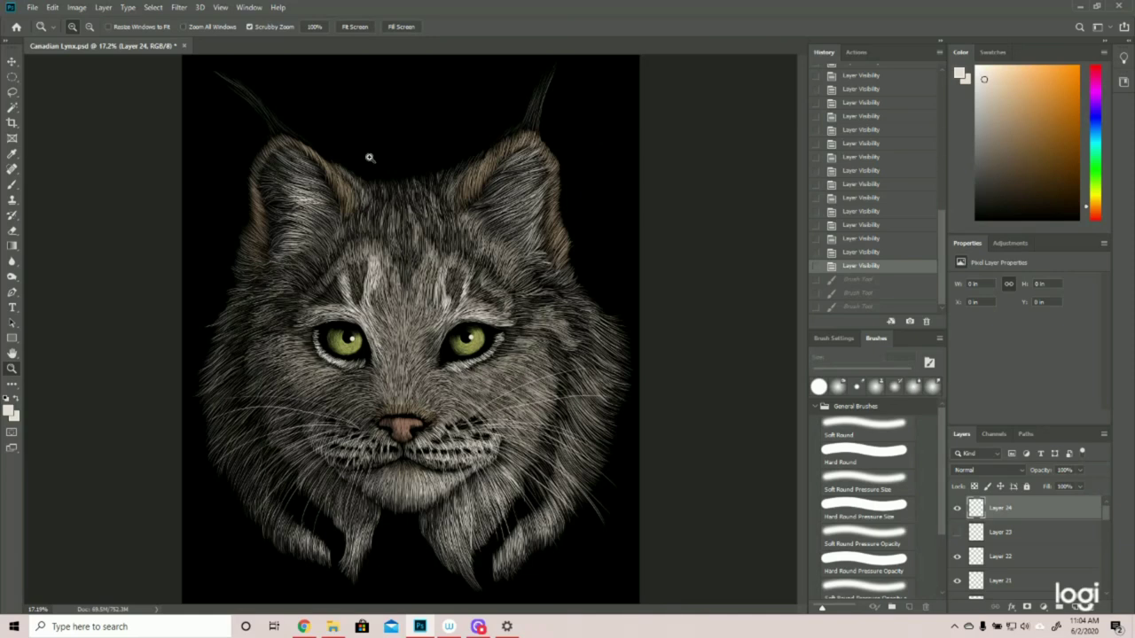
{"action": "left_click", "coordinate": [11, 186]}
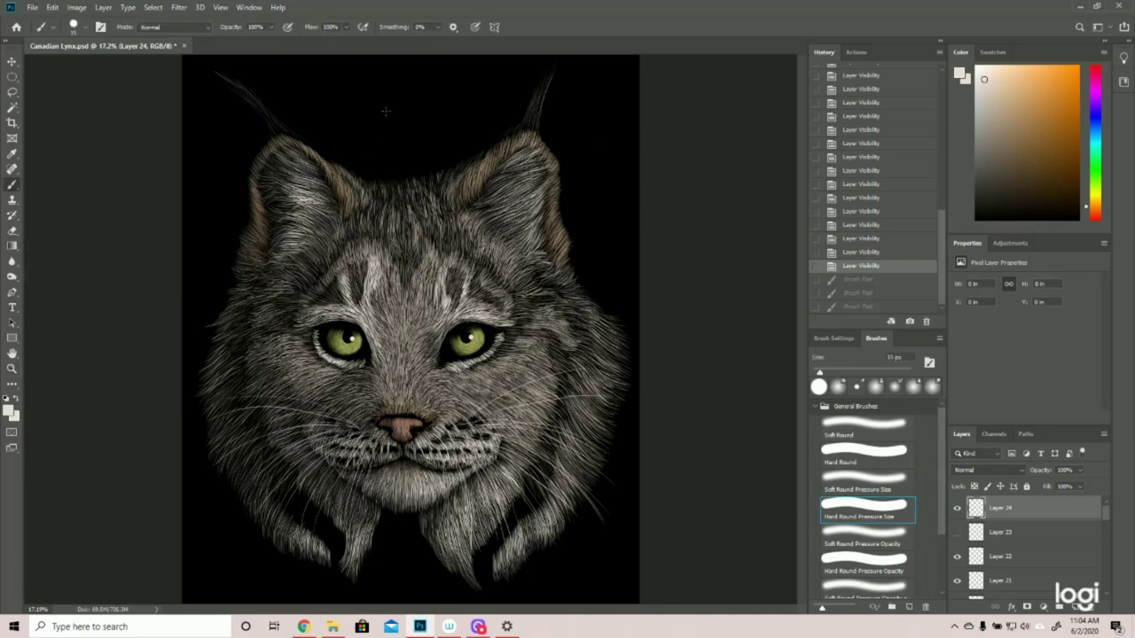
{"action": "left_click_drag", "start_coordinate": [386, 109], "coordinate": [391, 161]}
{"action": "mouse_move", "coordinate": [380, 89]}
{"action": "left_mouse_down"}
{"action": "mouse_move", "coordinate": [426, 134]}
{"action": "mouse_move", "coordinate": [436, 130]}
{"action": "mouse_move", "coordinate": [406, 165]}
{"action": "mouse_move", "coordinate": [397, 112]}
{"action": "mouse_move", "coordinate": [430, 140]}
{"action": "mouse_move", "coordinate": [376, 133]}
{"action": "mouse_move", "coordinate": [392, 125]}
{"action": "mouse_move", "coordinate": [484, 144]}
{"action": "left_mouse_up"}
{"action": "left_click_drag", "start_coordinate": [462, 92], "coordinate": [524, 108]}
{"action": "left_click_drag", "start_coordinate": [378, 85], "coordinate": [535, 98]}
{"action": "mouse_move", "coordinate": [377, 91]}
{"action": "left_mouse_down"}
{"action": "mouse_move", "coordinate": [529, 125]}
{"action": "mouse_move", "coordinate": [526, 105]}
{"action": "mouse_move", "coordinate": [550, 110]}
{"action": "mouse_move", "coordinate": [537, 100]}
{"action": "left_mouse_up"}
{"action": "left_click_drag", "start_coordinate": [377, 77], "coordinate": [550, 69]}
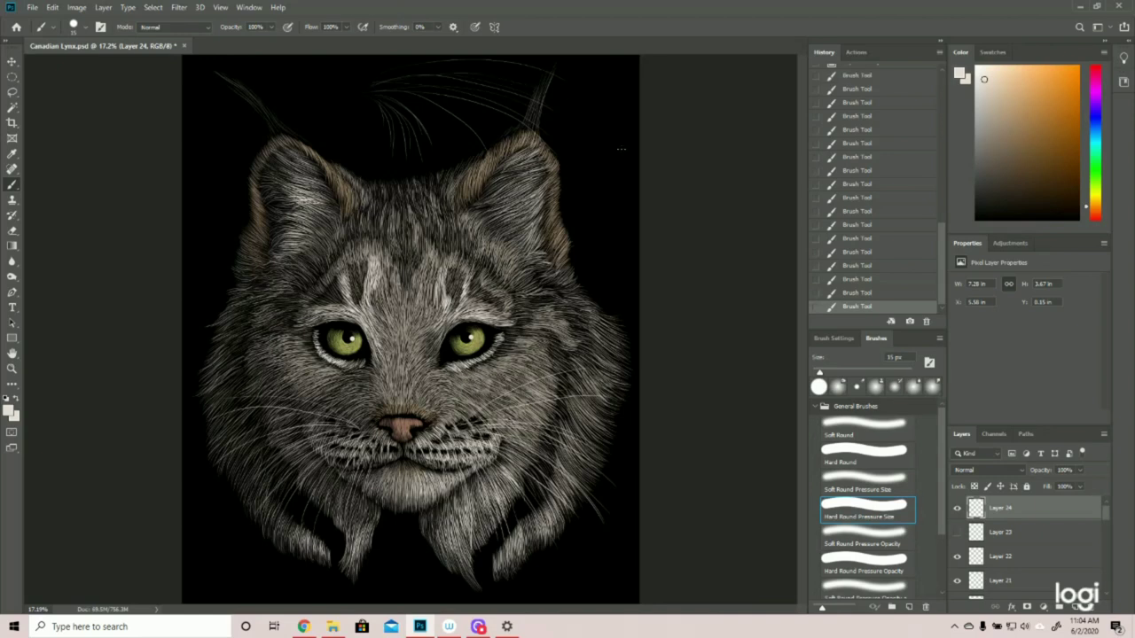
{"action": "scroll", "coordinate": [927, 213], "scroll_direction": "up", "scroll_amount": 2}
{"action": "left_click", "coordinate": [860, 105]}
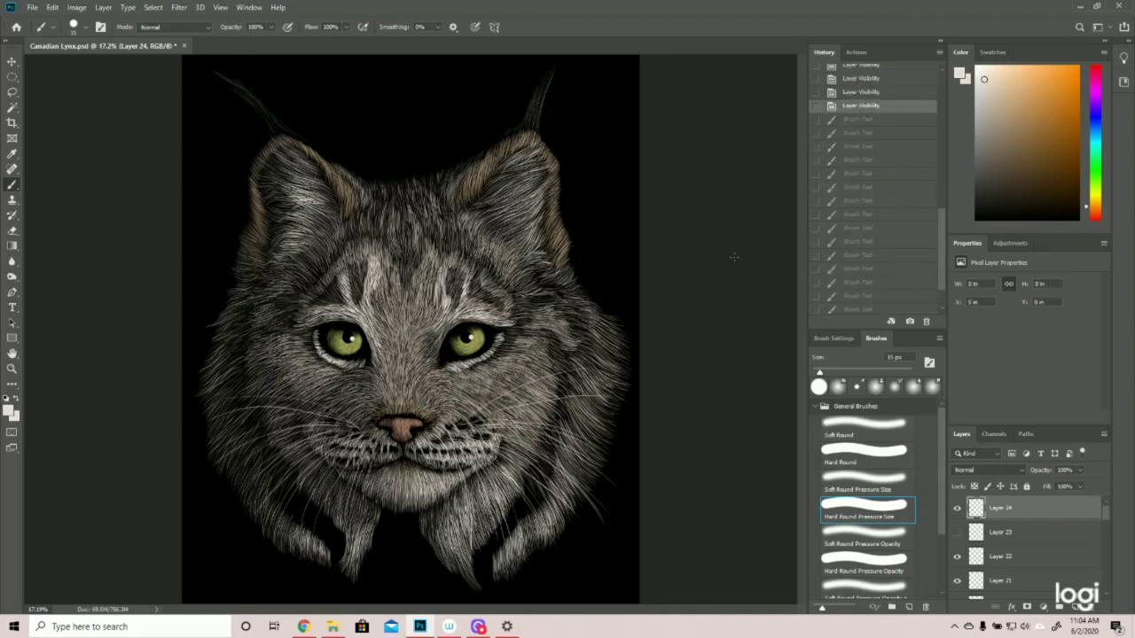
- Brush whiskers and connecting curves around their tips on the right-hand side of the full portrait, and revert them
{"action": "left_click_drag", "start_coordinate": [431, 443], "coordinate": [460, 547]}
{"action": "mouse_move", "coordinate": [434, 445]}
{"action": "left_mouse_down"}
{"action": "mouse_move", "coordinate": [462, 468]}
{"action": "mouse_move", "coordinate": [476, 542]}
{"action": "mouse_move", "coordinate": [513, 534]}
{"action": "mouse_move", "coordinate": [576, 474]}
{"action": "mouse_move", "coordinate": [600, 373]}
{"action": "left_mouse_up"}
{"action": "left_click_drag", "start_coordinate": [466, 426], "coordinate": [570, 409]}
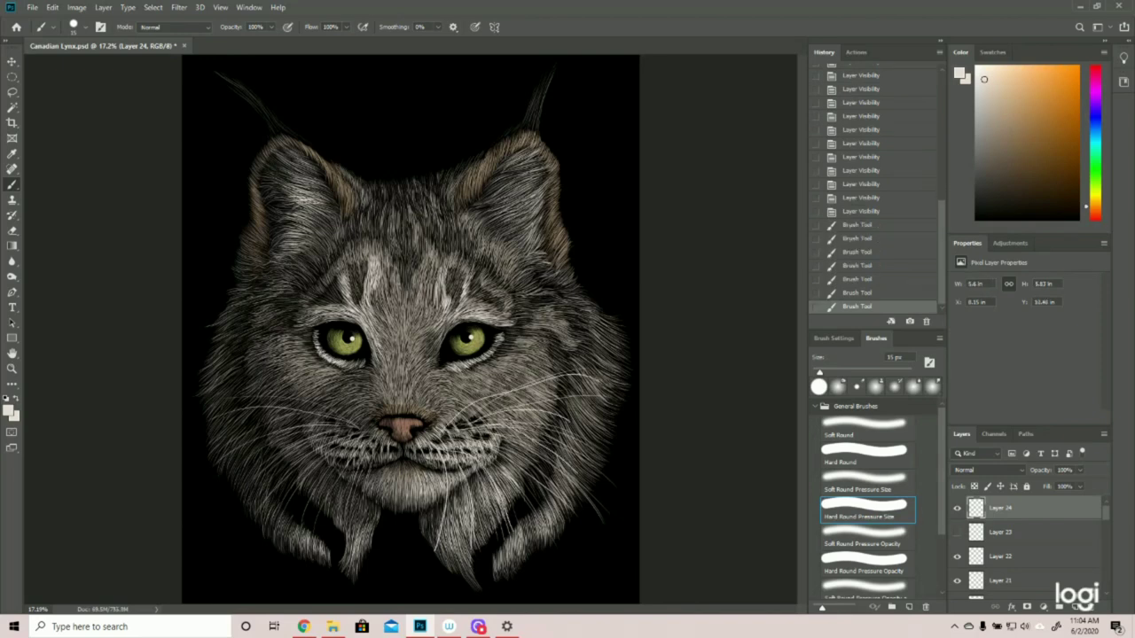
{"action": "mouse_move", "coordinate": [449, 530]}
{"action": "left_mouse_down"}
{"action": "mouse_move", "coordinate": [432, 571]}
{"action": "mouse_move", "coordinate": [467, 573]}
{"action": "left_mouse_up"}
{"action": "mouse_move", "coordinate": [528, 527]}
{"action": "left_mouse_down"}
{"action": "mouse_move", "coordinate": [507, 556]}
{"action": "mouse_move", "coordinate": [568, 555]}
{"action": "left_mouse_up"}
{"action": "mouse_move", "coordinate": [585, 499]}
{"action": "left_mouse_down"}
{"action": "mouse_move", "coordinate": [560, 525]}
{"action": "mouse_move", "coordinate": [619, 512]}
{"action": "mouse_move", "coordinate": [591, 447]}
{"action": "left_mouse_up"}
{"action": "mouse_move", "coordinate": [452, 417]}
{"action": "left_mouse_down"}
{"action": "mouse_move", "coordinate": [567, 415]}
{"action": "mouse_move", "coordinate": [560, 390]}
{"action": "left_mouse_up"}
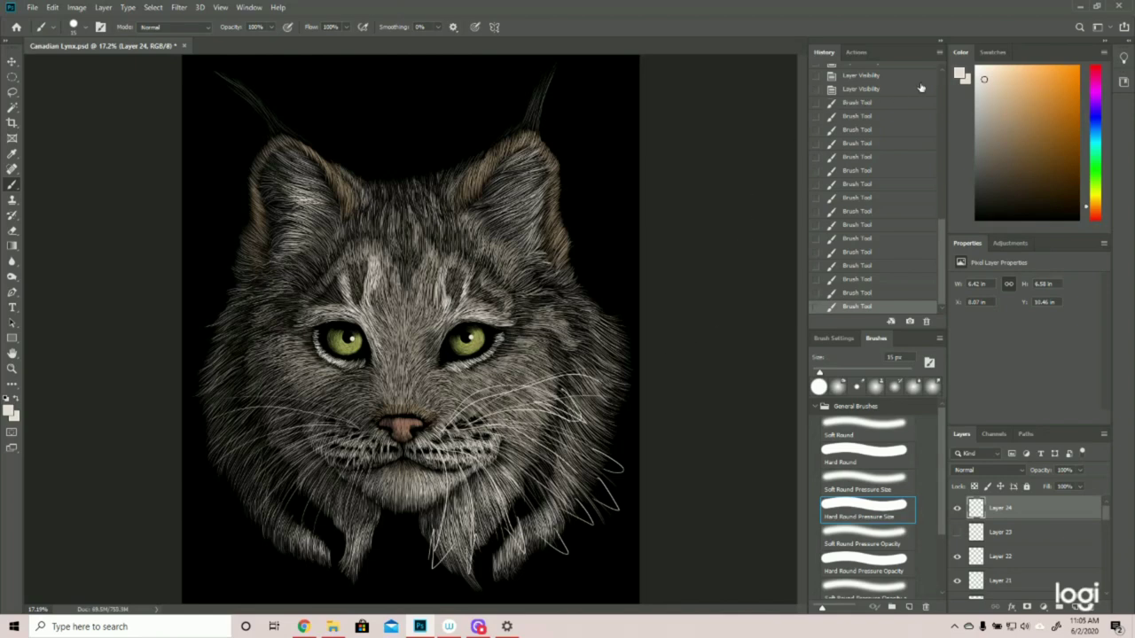
{"action": "left_click", "coordinate": [878, 89]}
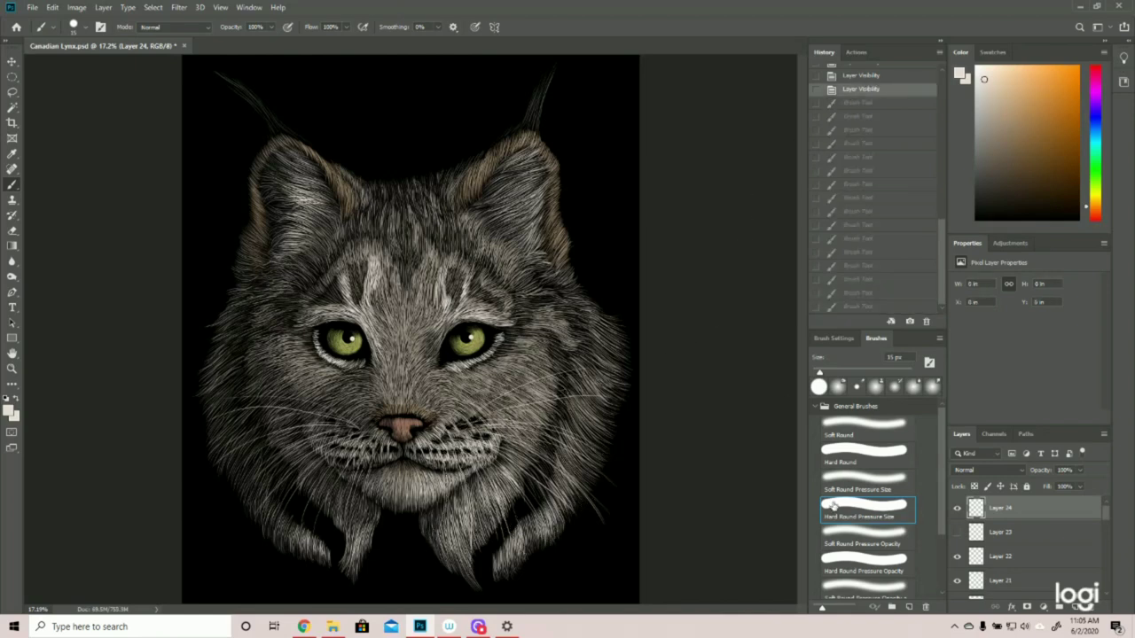
- Show Layer 23 with the artist's signature below the right-hand fur, with the whole portrait in view
{"action": "left_click", "coordinate": [958, 533]}
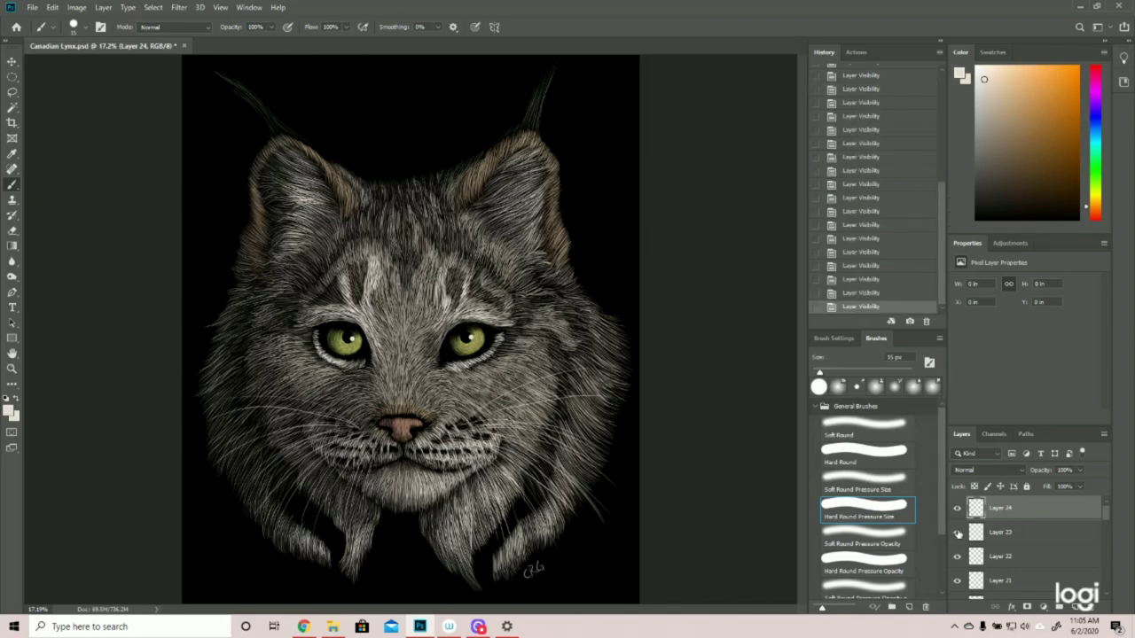
{"action": "left_click", "coordinate": [13, 369]}
{"action": "mouse_move", "coordinate": [400, 367]}
{"action": "left_mouse_down"}
{"action": "mouse_move", "coordinate": [383, 364]}
{"action": "mouse_move", "coordinate": [401, 371]}
{"action": "left_mouse_up"}
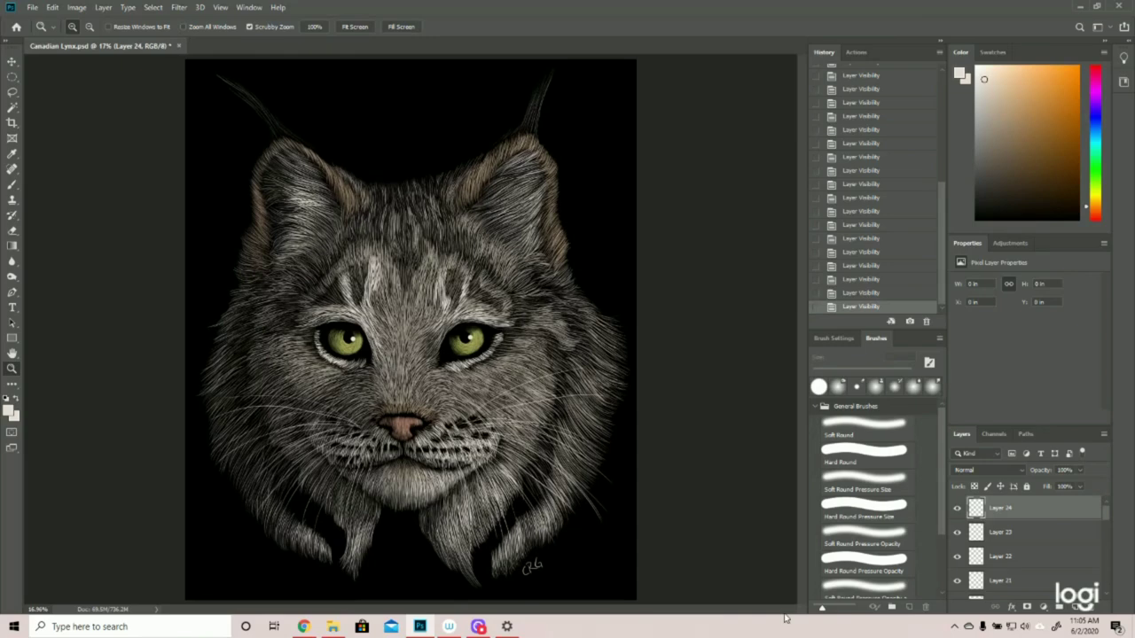